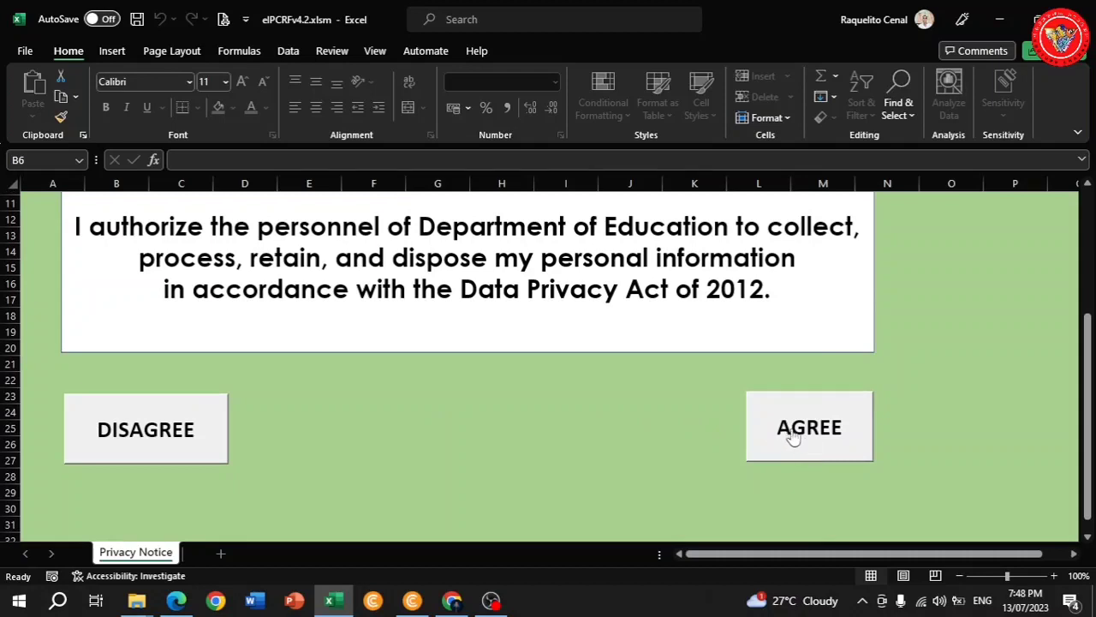
Agree to the Data Privacy Act notice on the Privacy Notice sheet.
left_click(791, 428)
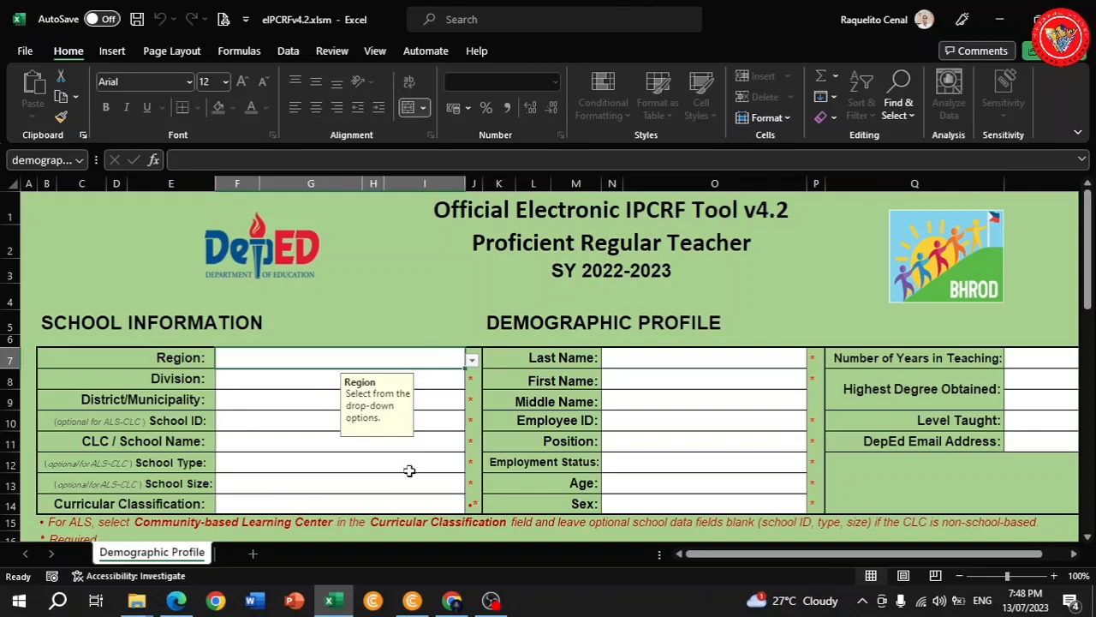
Set Region II - Cagayan Valley, Division Cagayan, municipality Claveria, School ID 30045 and school name Claveria RVS.
scroll(409, 470, "down", 2)
left_click(472, 261)
left_click(283, 325)
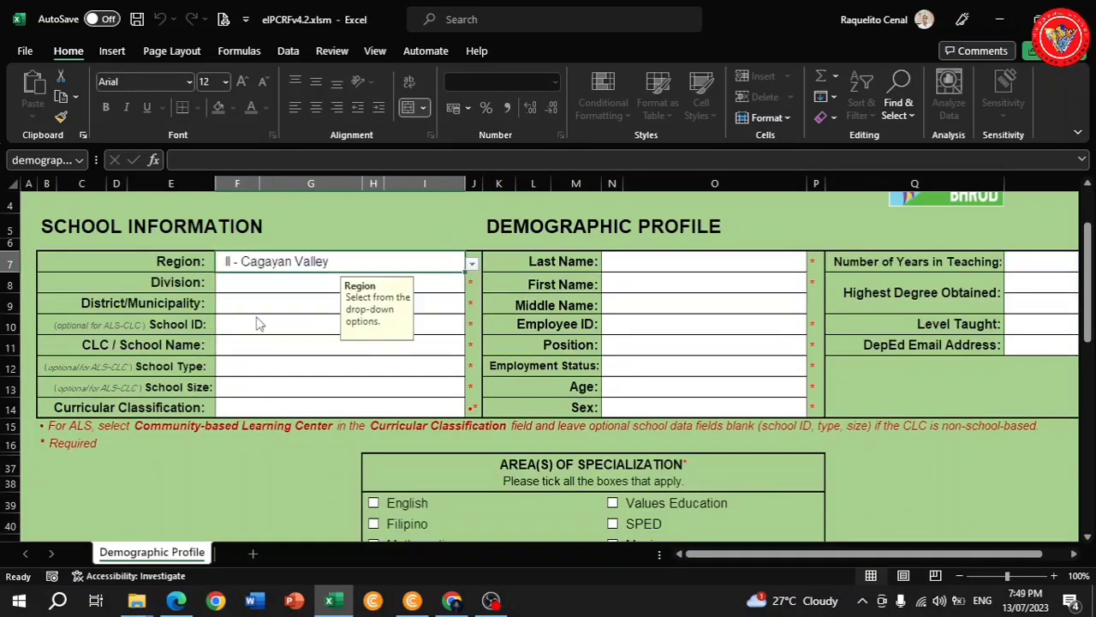
left_click(454, 283)
left_click(472, 283)
left_click(453, 305)
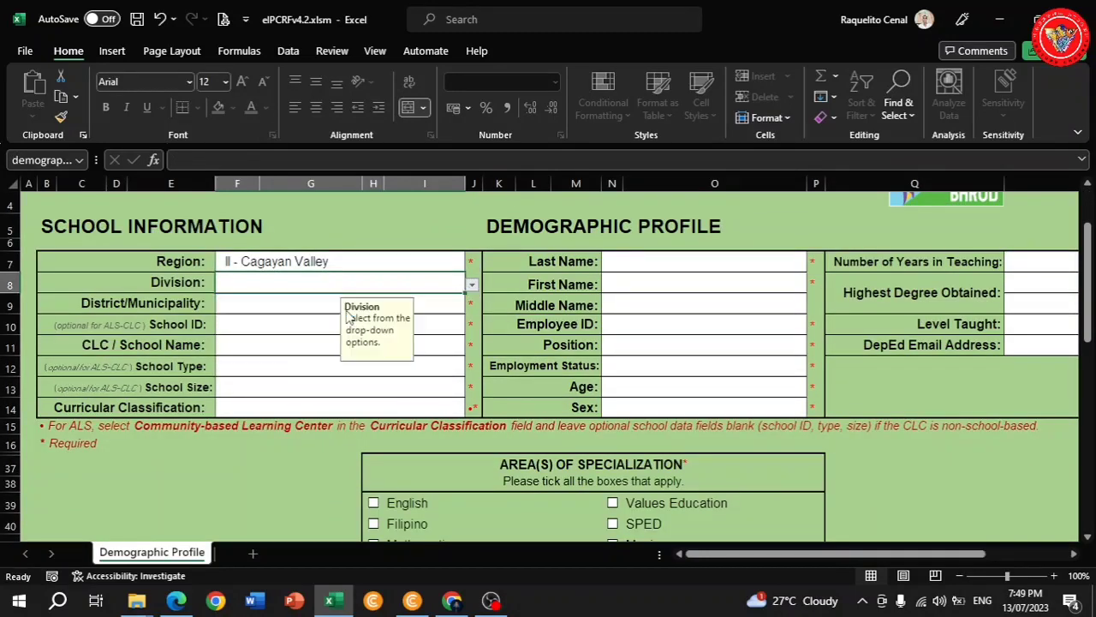
left_click(453, 306)
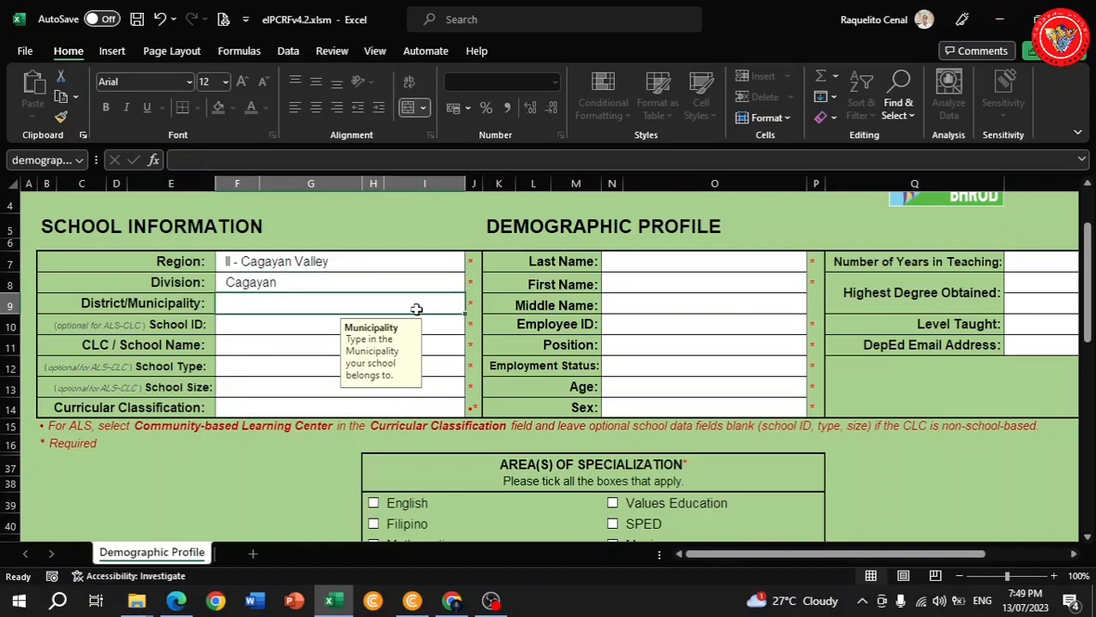
type("Cla")
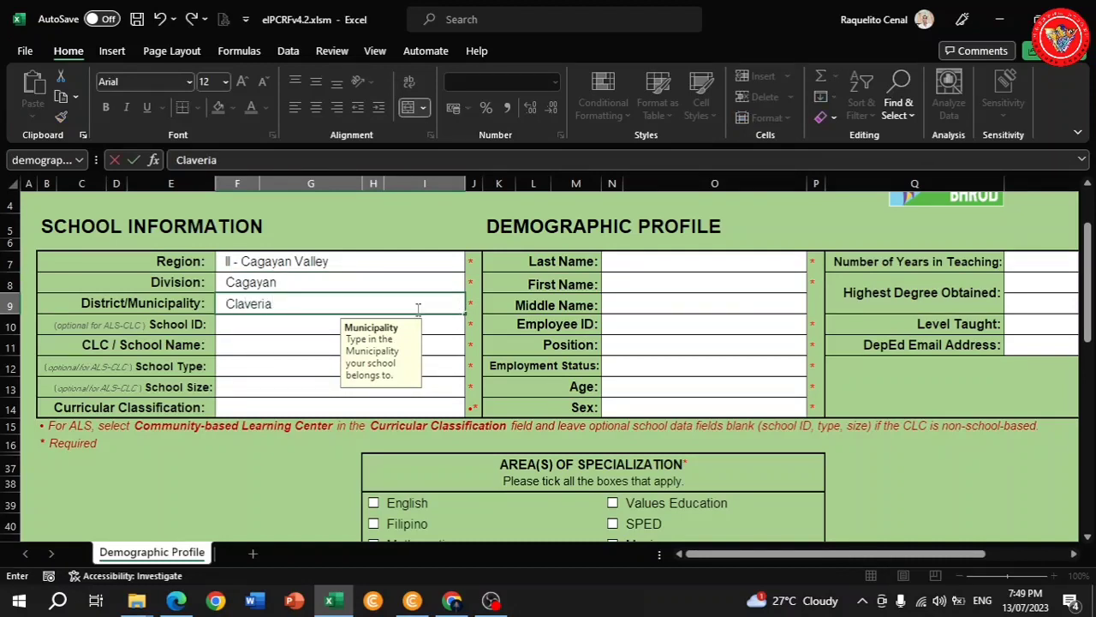
type("veria")
left_click(271, 328)
type("300450")
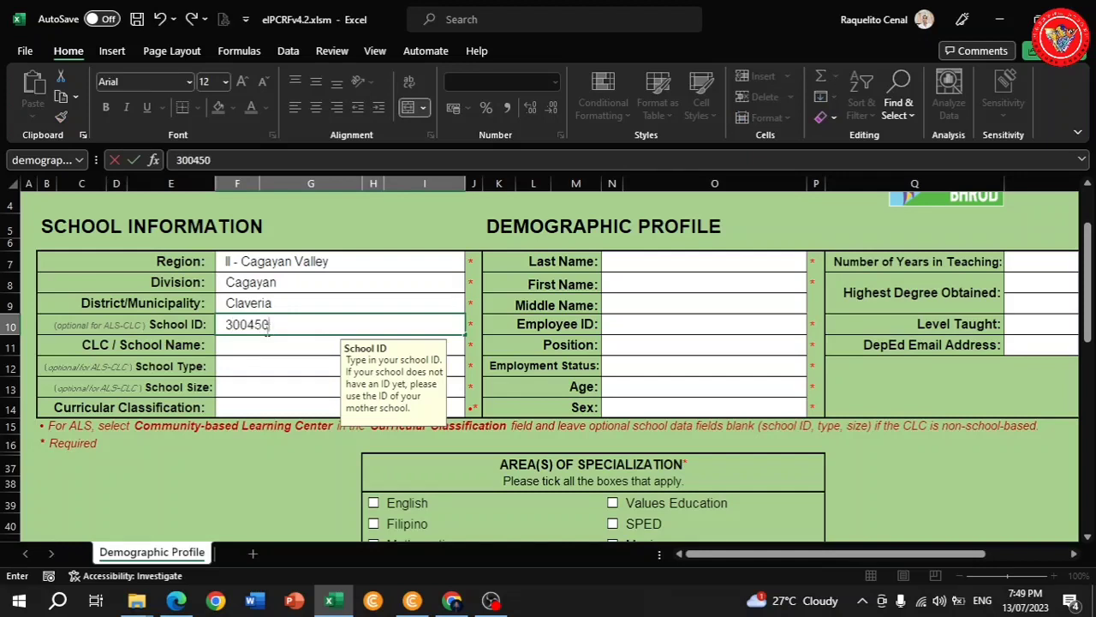
left_click(237, 344)
type("Claveria")
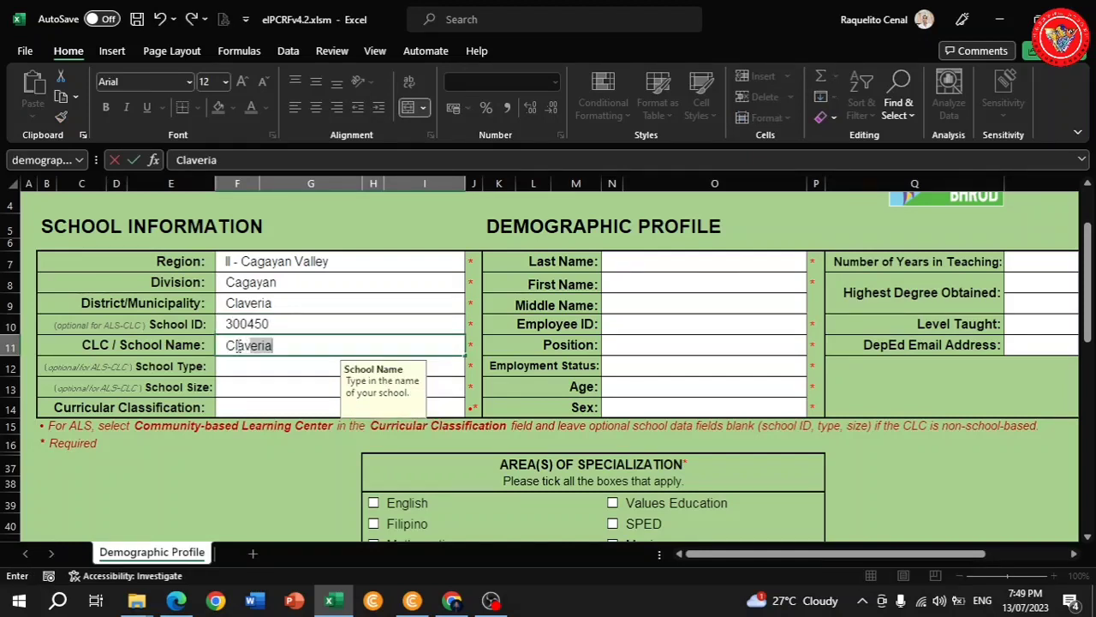
type(" RVS")
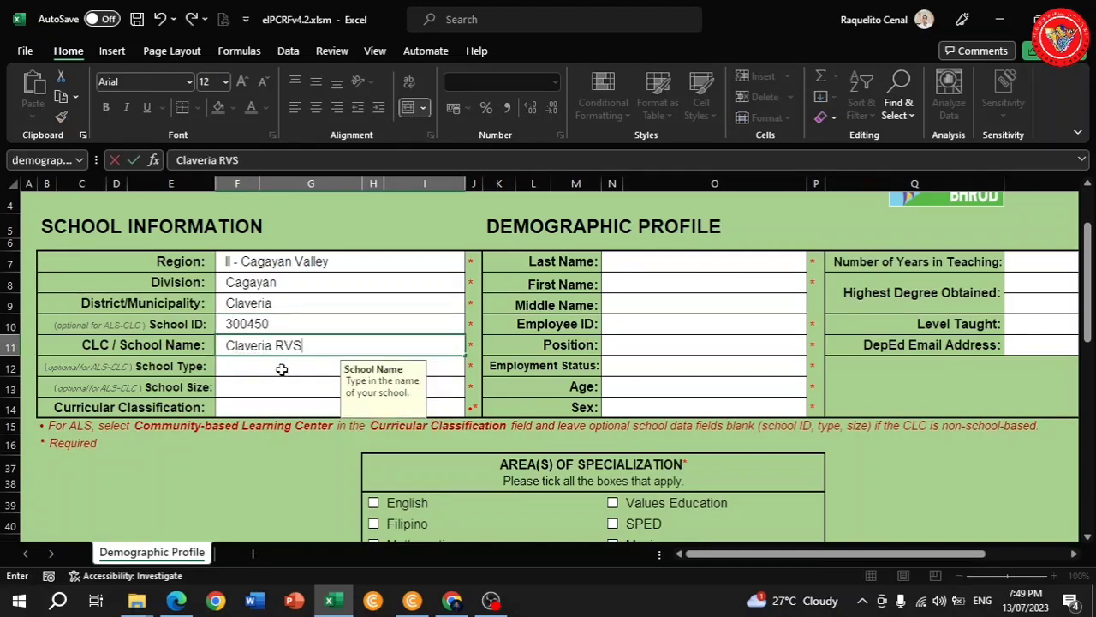
left_click(280, 368)
Set school type Urban, size Medium and curricular classification Grade 7-10; Grade 11-12.
left_click(472, 368)
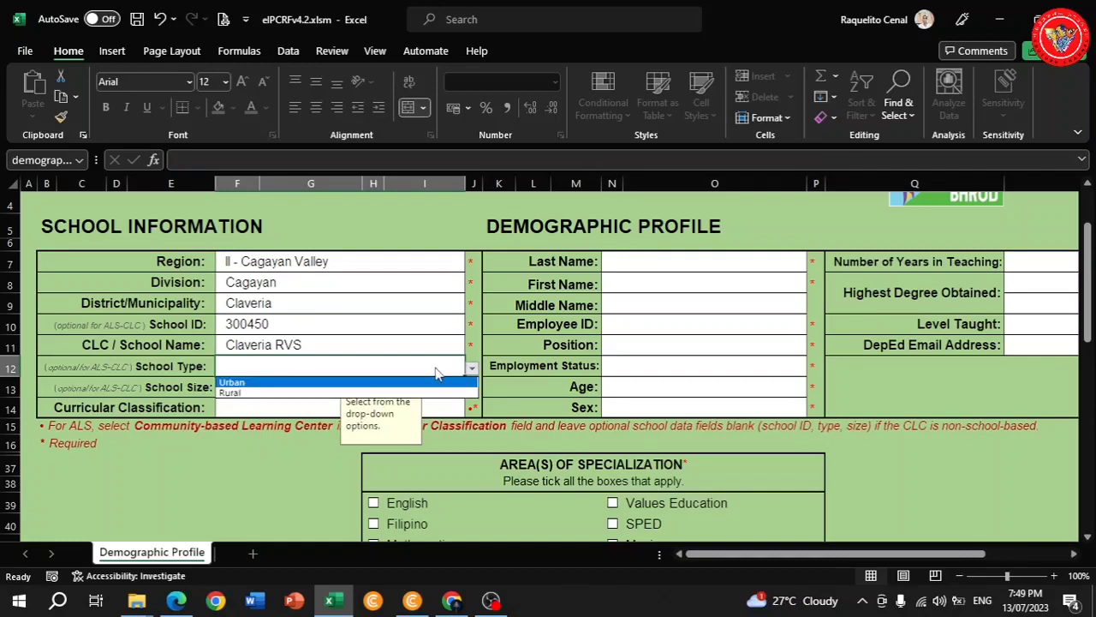
left_click(280, 383)
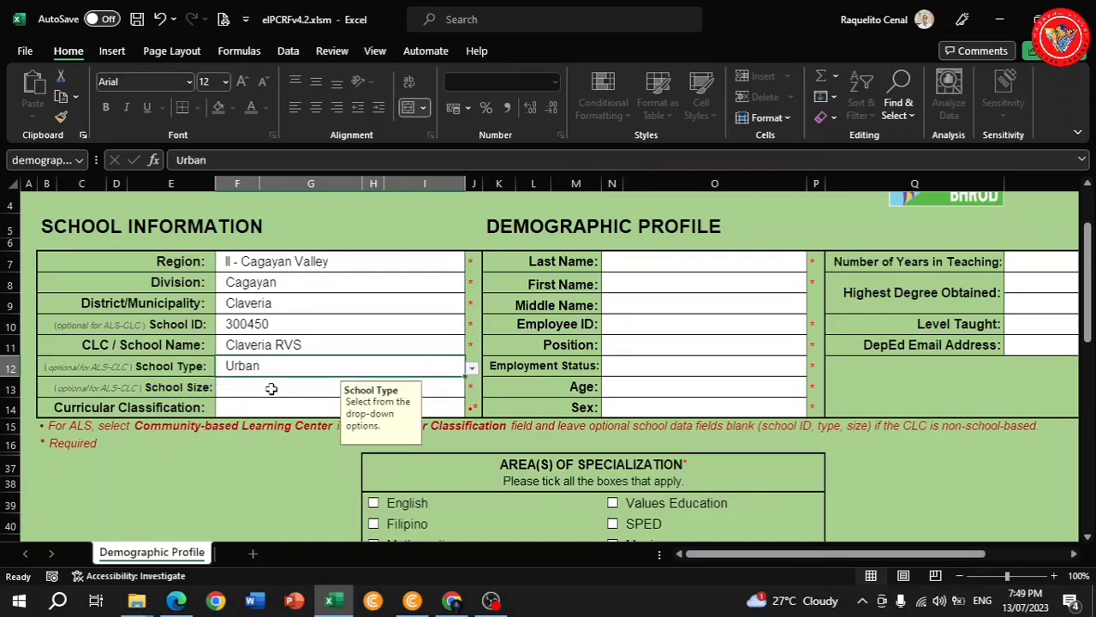
left_click(272, 387)
left_click(472, 389)
left_click(249, 413)
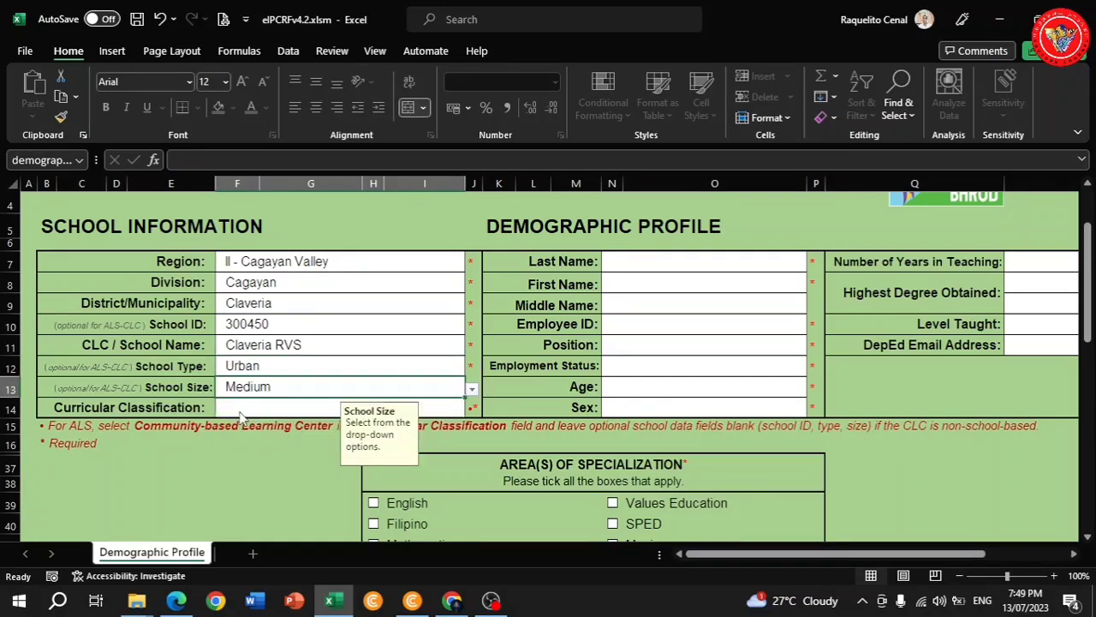
left_click(445, 407)
left_click(472, 410)
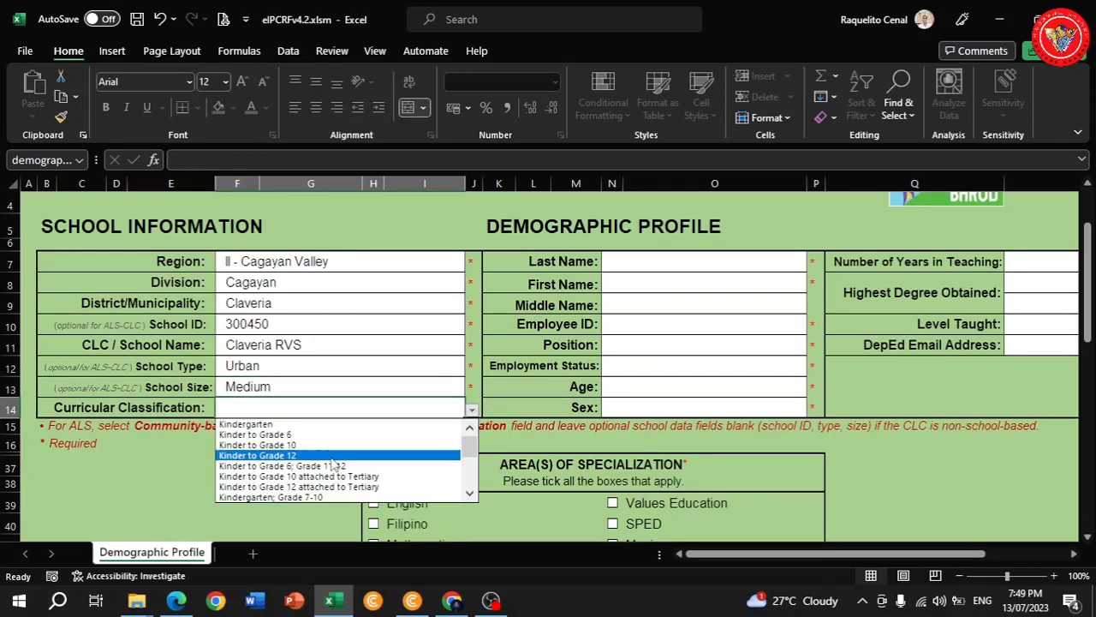
left_click(470, 494)
left_click(470, 493)
left_click(470, 494)
left_click(470, 493)
left_click(470, 493)
left_click(470, 493)
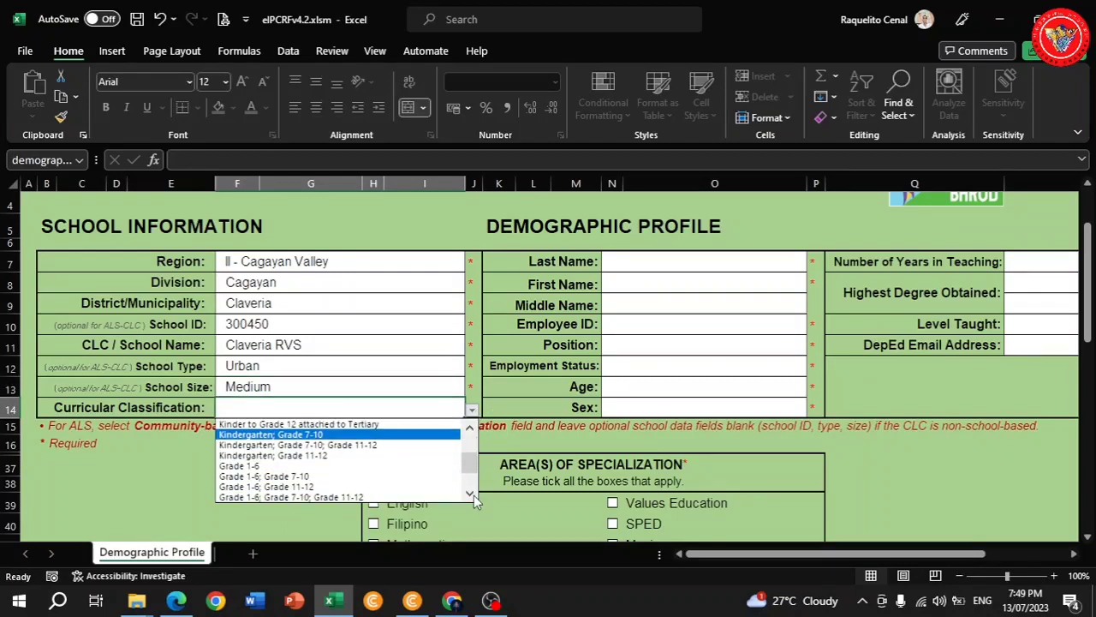
left_click(470, 493)
left_click(471, 493)
left_click(470, 494)
left_click(471, 494)
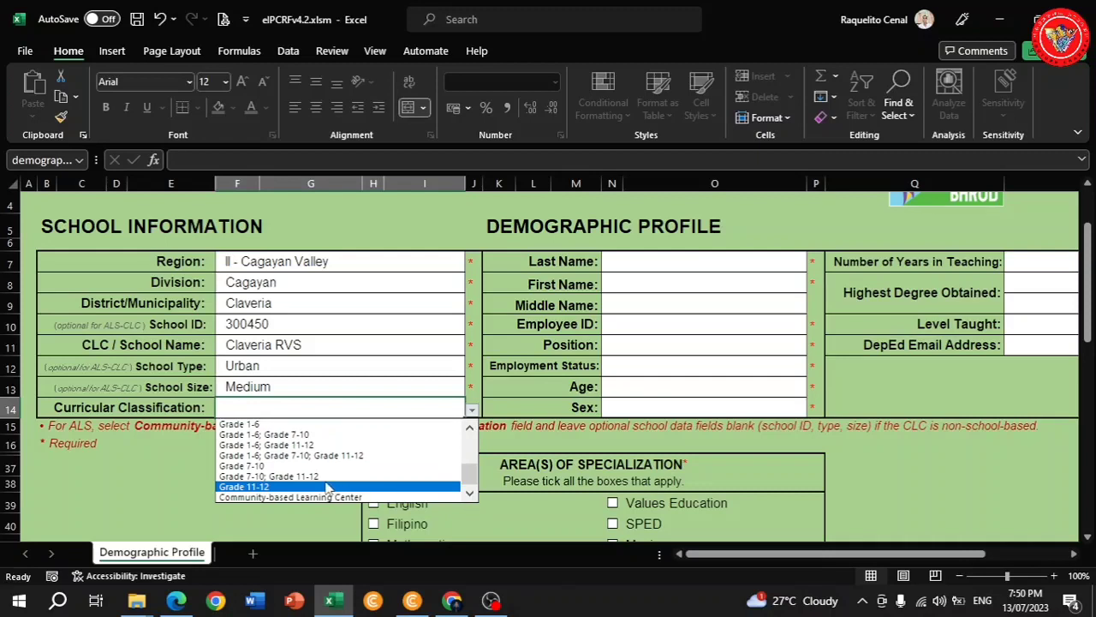
left_click(274, 482)
left_click(751, 261)
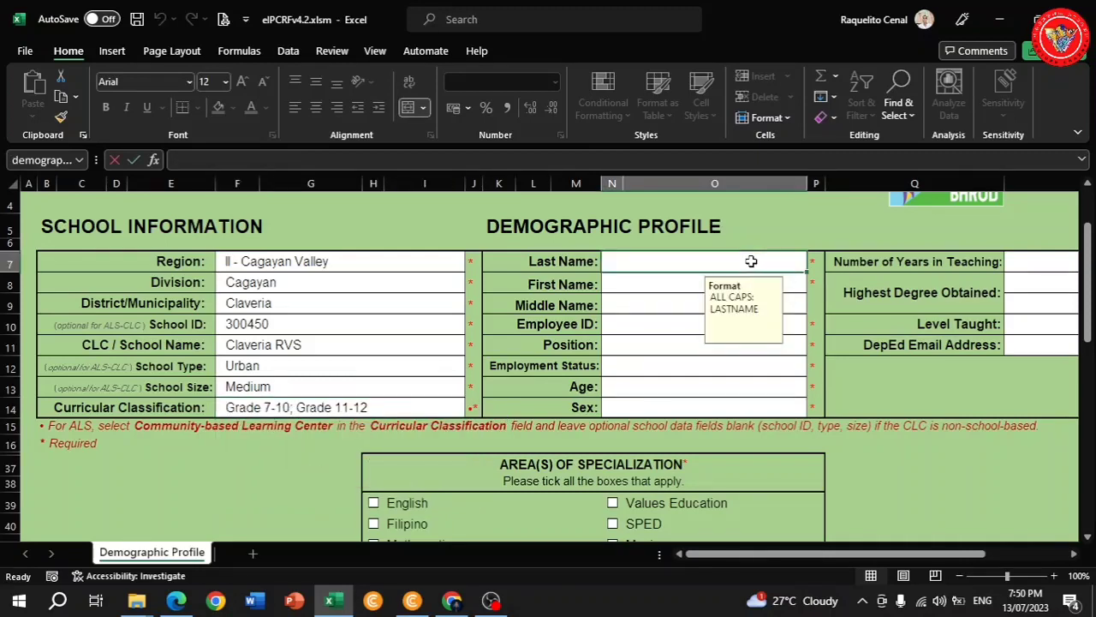
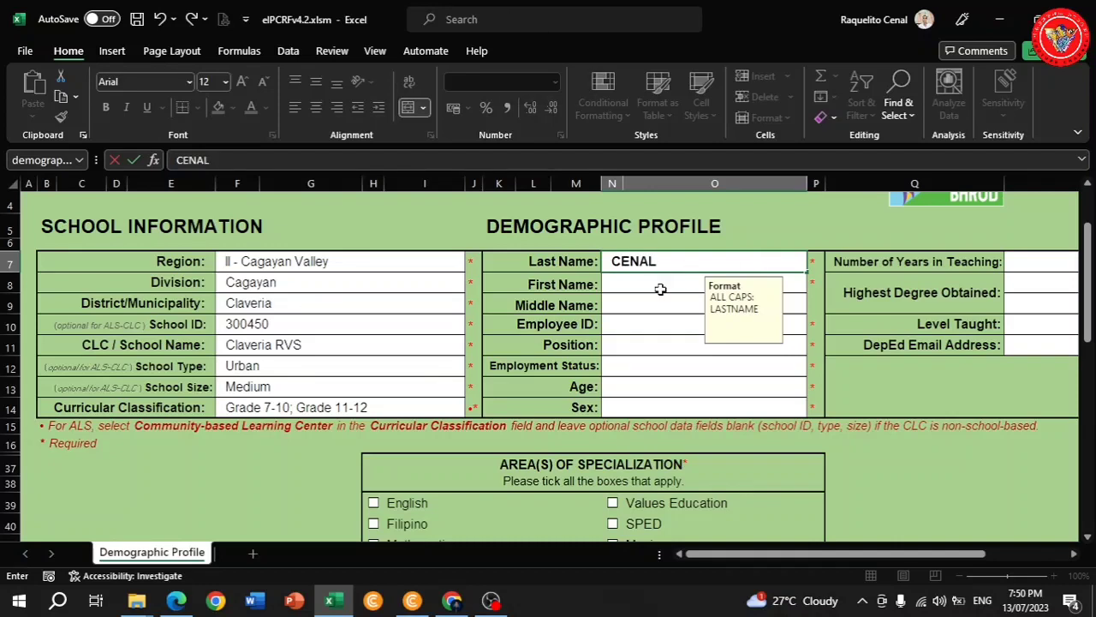
Enter the teacher's last, first and middle names in capitals and the employee ID.
left_click(657, 289)
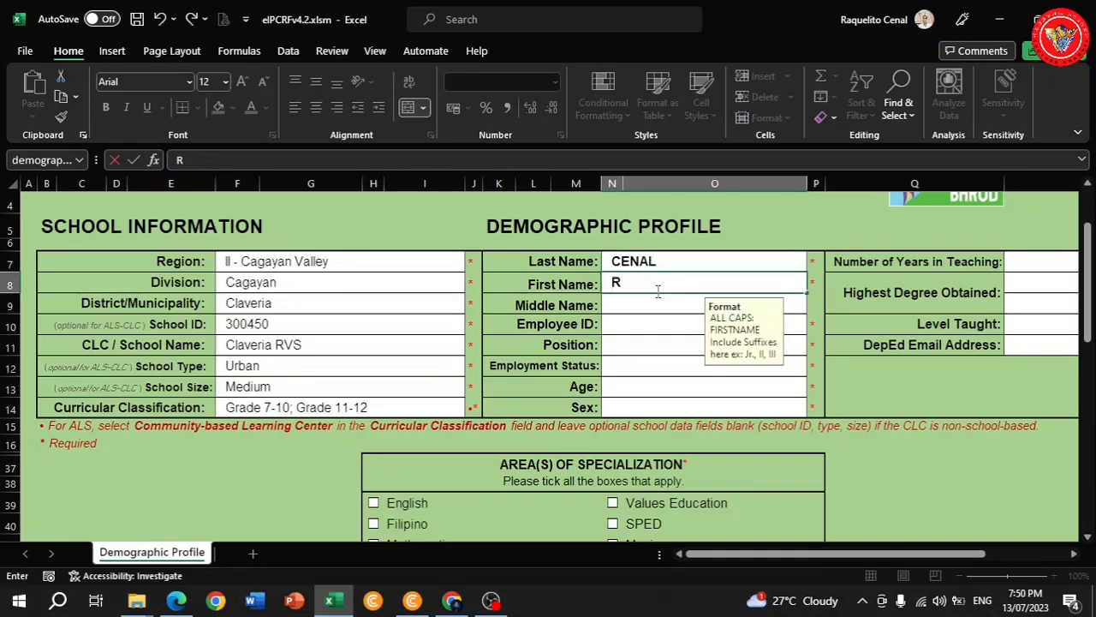
left_click(635, 301)
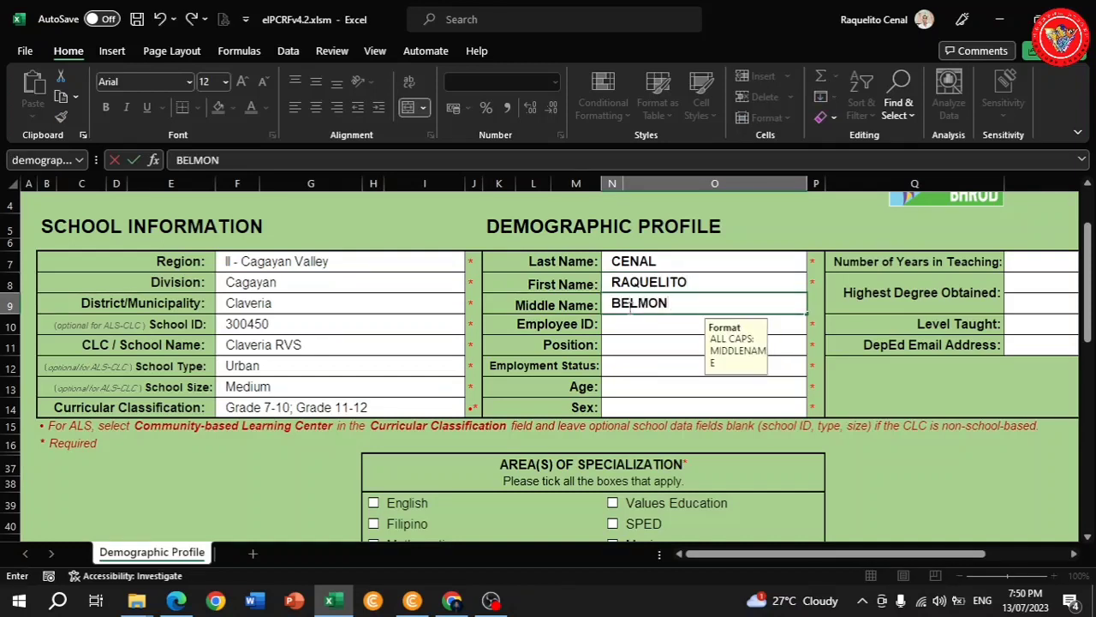
left_click(630, 326)
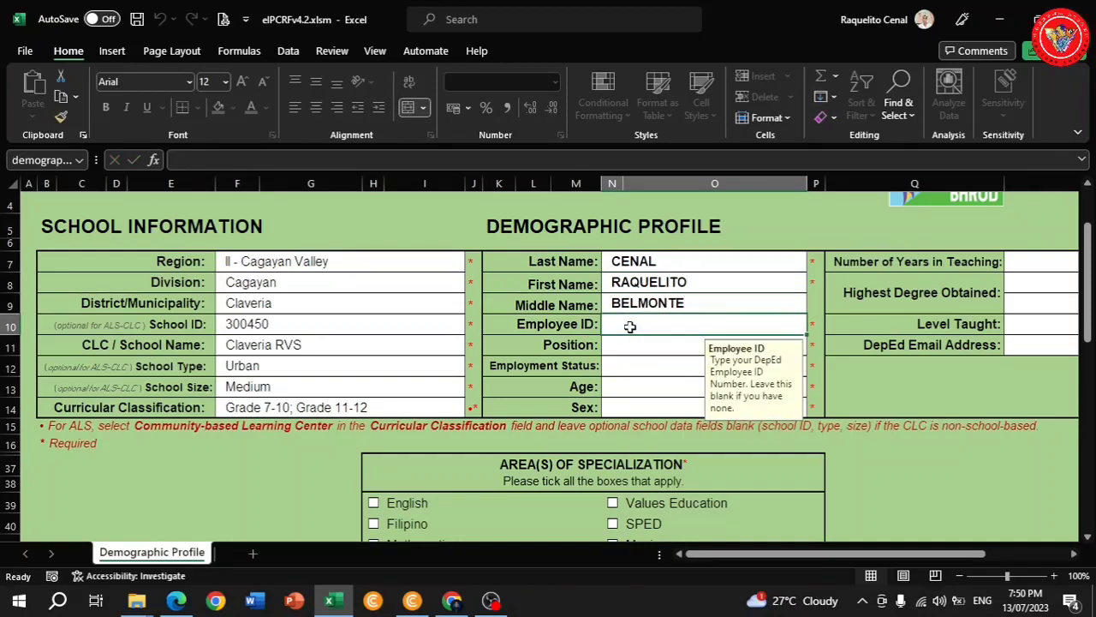
type("123456")
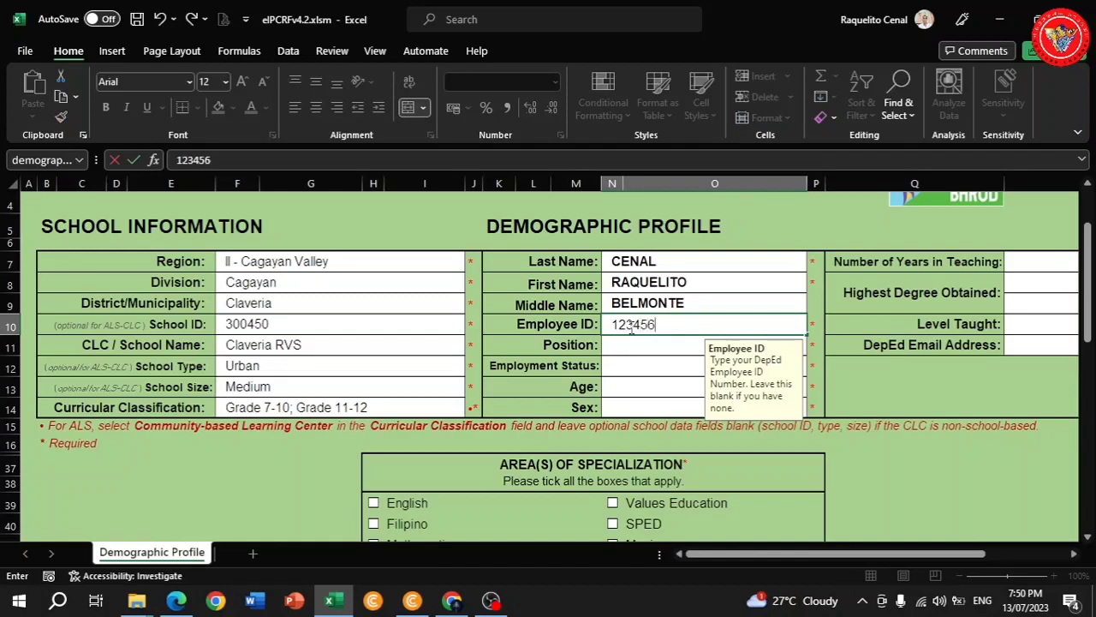
left_click(642, 346)
Set Position Teacher I, Employment Status Regular Permanent, Age 25-30 and Sex Male.
left_click(813, 348)
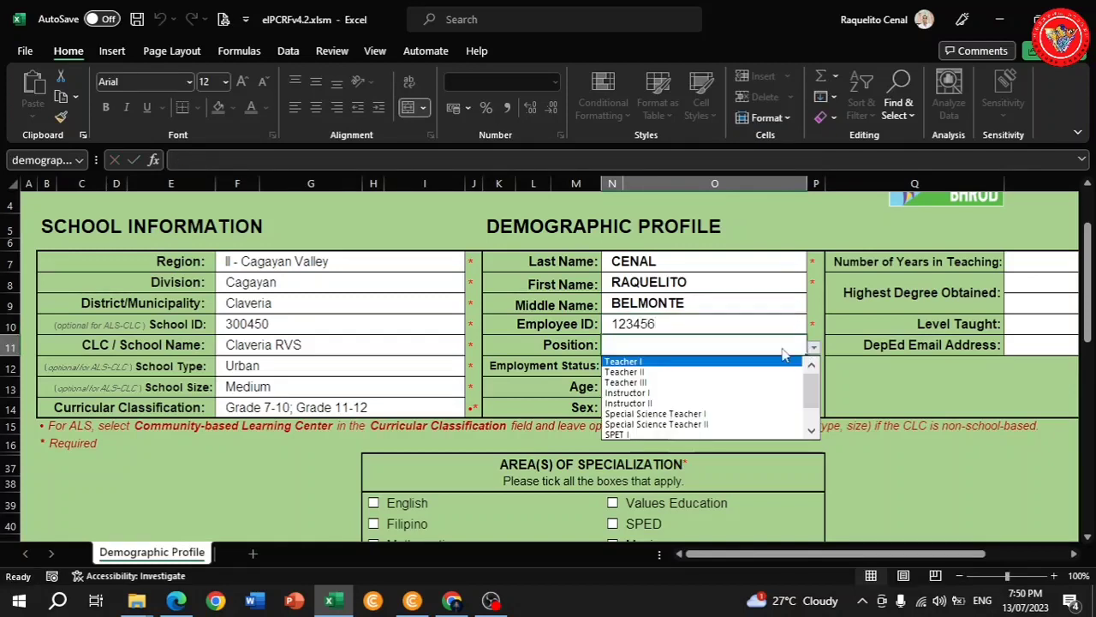
left_click(670, 363)
left_click(653, 367)
left_click(814, 367)
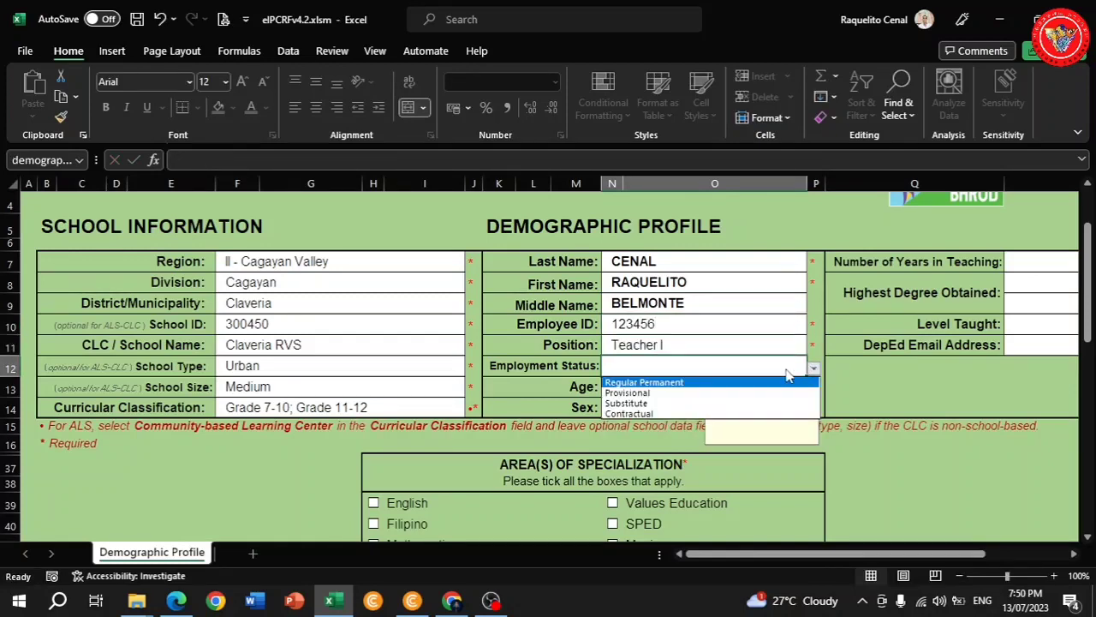
left_click(644, 382)
left_click(668, 387)
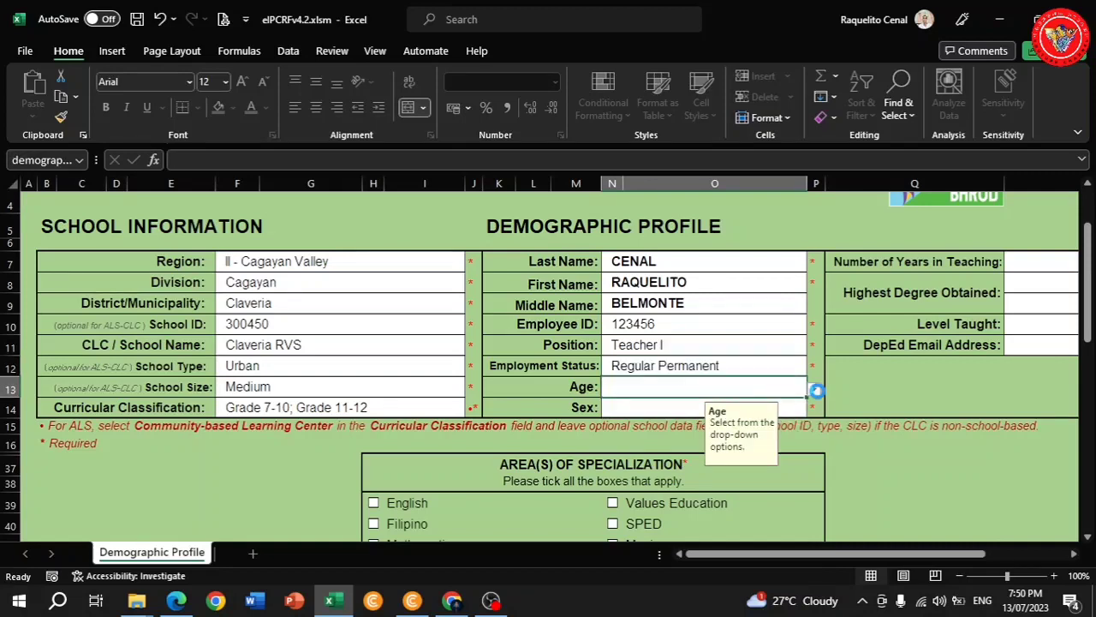
left_click(813, 389)
left_click(671, 417)
left_click(655, 408)
left_click(813, 410)
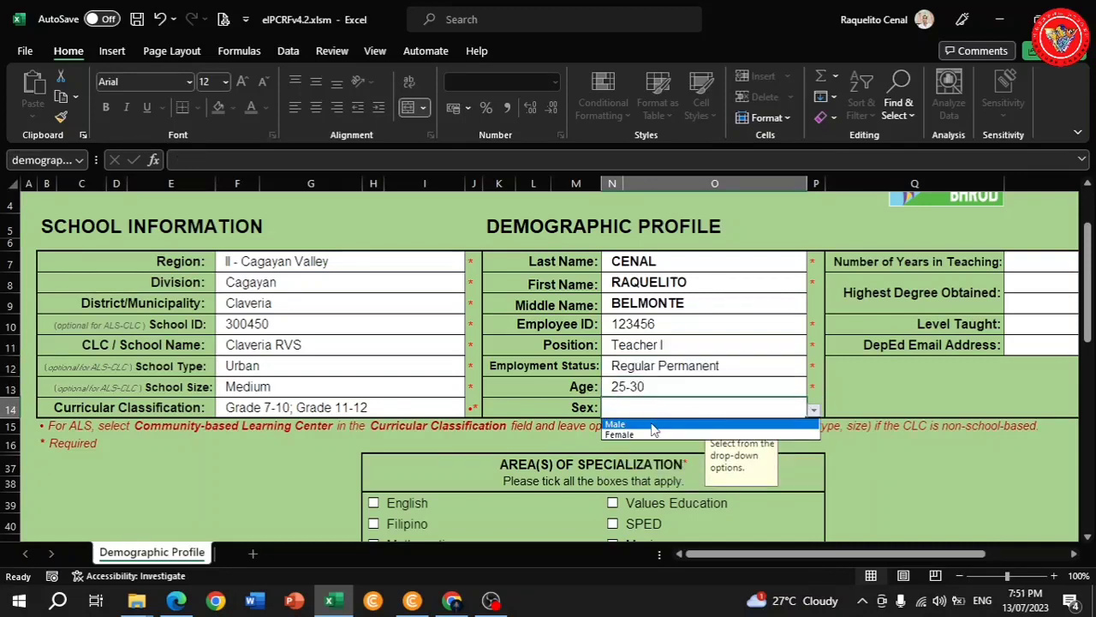
left_click(653, 425)
left_click(1028, 260)
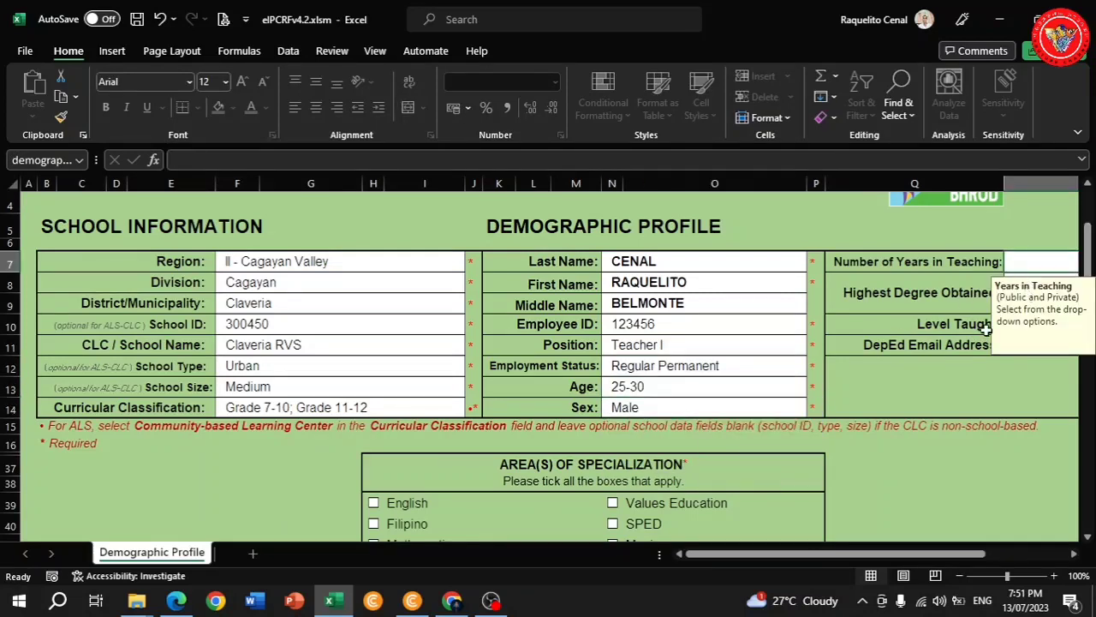
type("3")
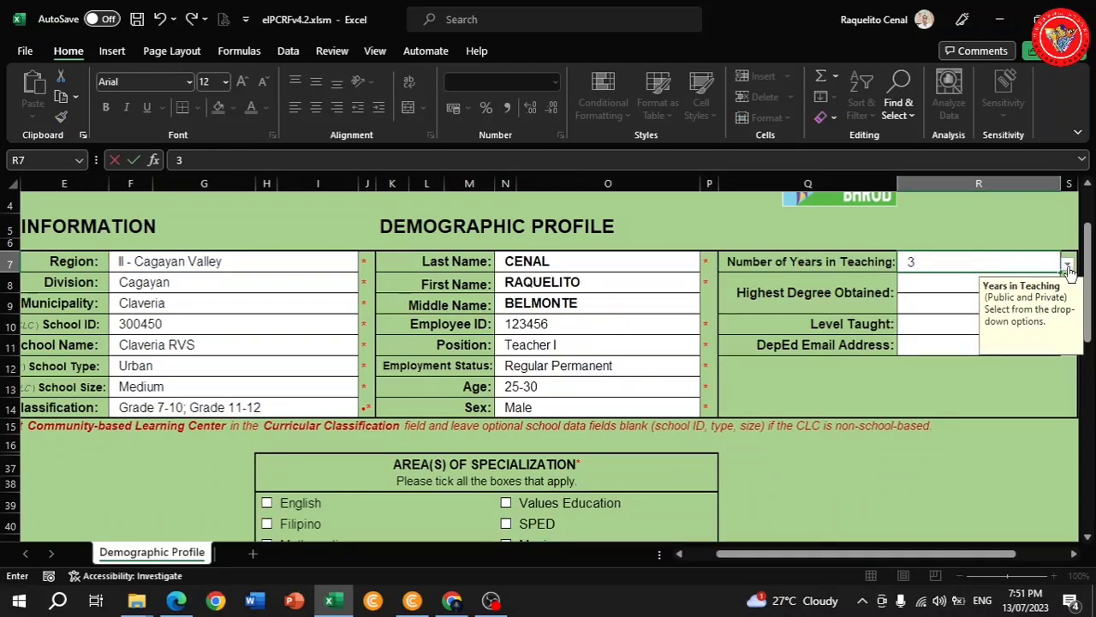
Set years of teaching to 0-3 years and highest degree obtained to Master's Degree.
left_click(935, 291)
left_click(1036, 265)
left_click(1069, 269)
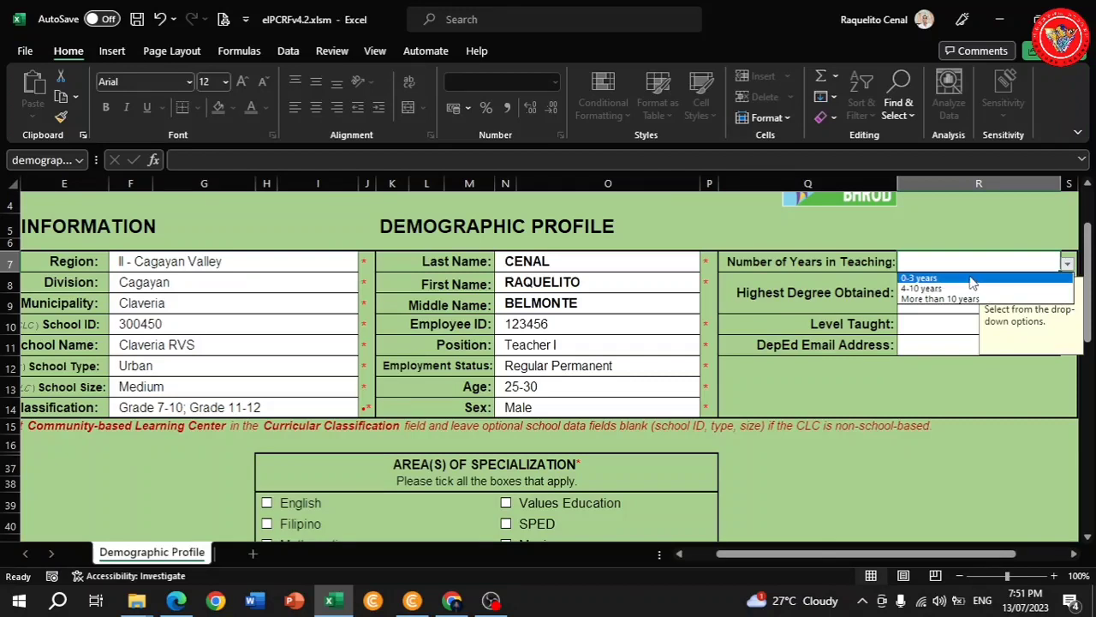
left_click(942, 276)
left_click(1068, 288)
left_click(1069, 286)
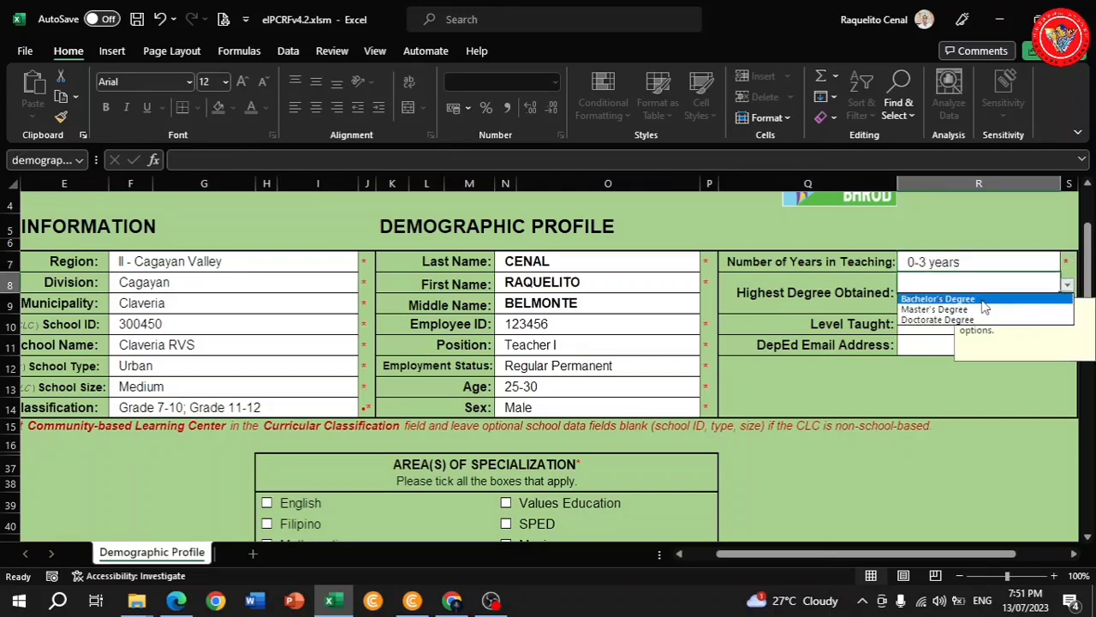
left_click(939, 308)
Specify the Master's degree as MAEd EM.
left_click(939, 308)
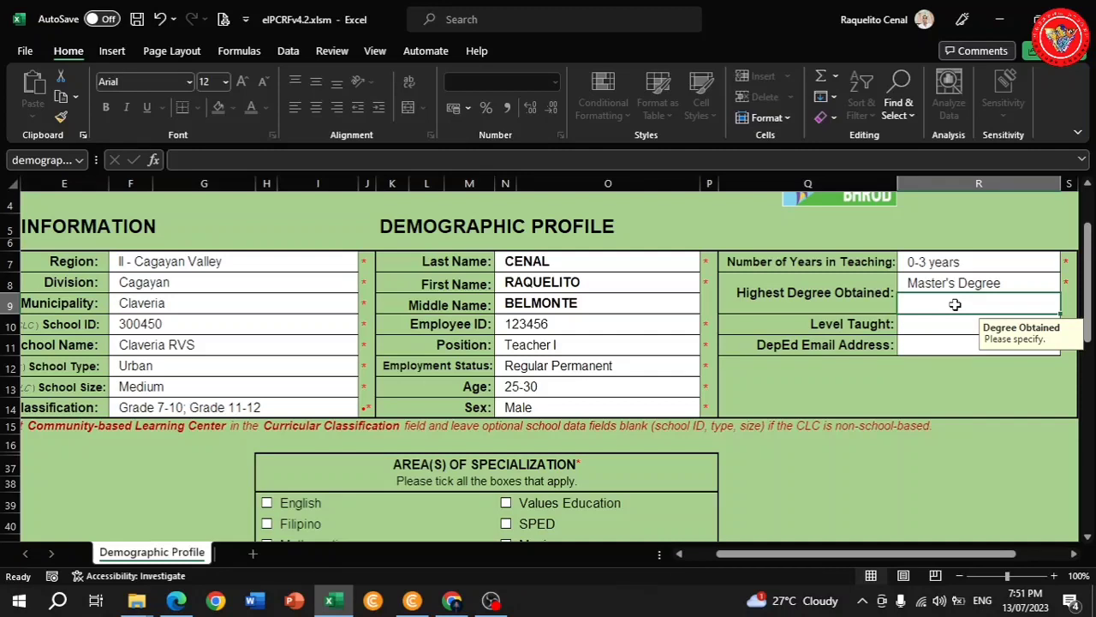
type("M")
key("BackSpace")
key("BackSpace")
type("MA")
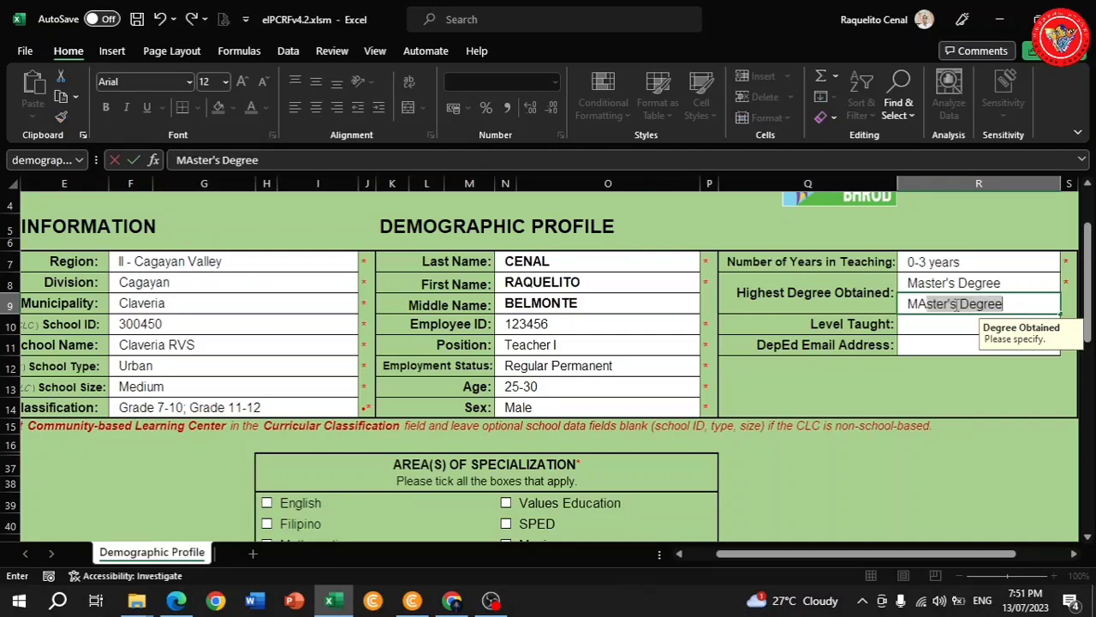
type("e")
type("ED")
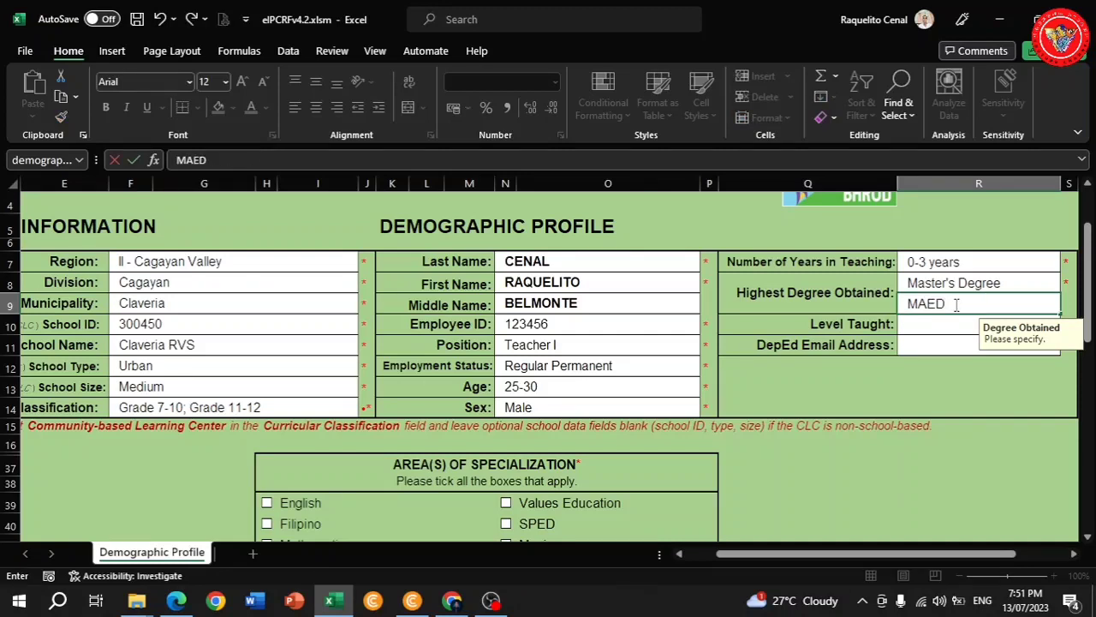
key("Caps_Lock")
type("d EM")
key("Return")
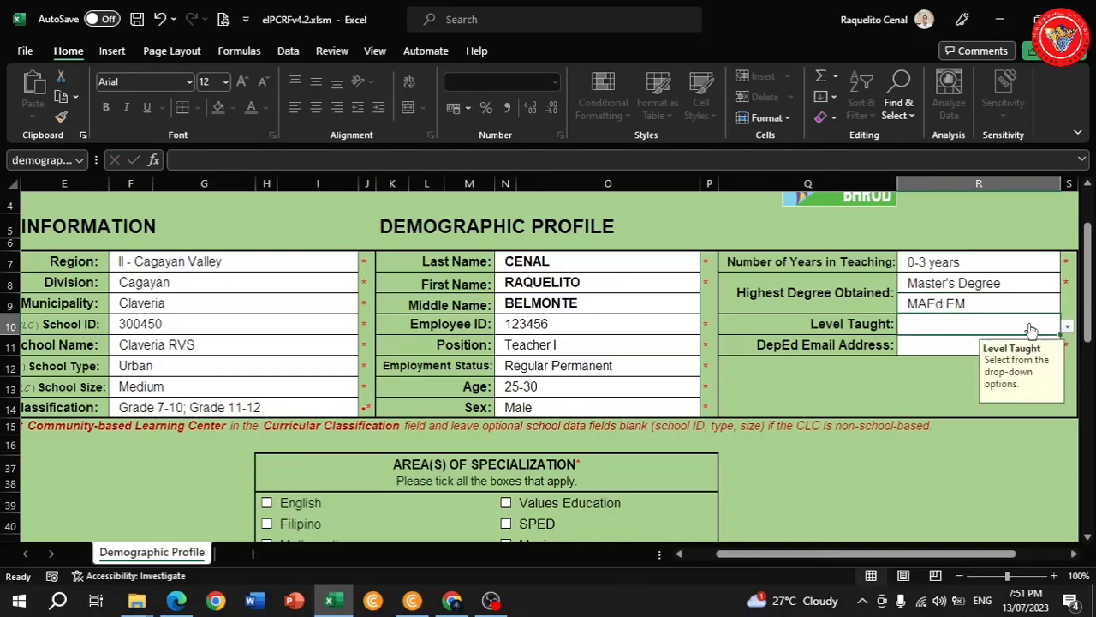
Set level taught to Junior High School and enter the teacher's DepEd email address.
left_click(1067, 326)
left_click(965, 341)
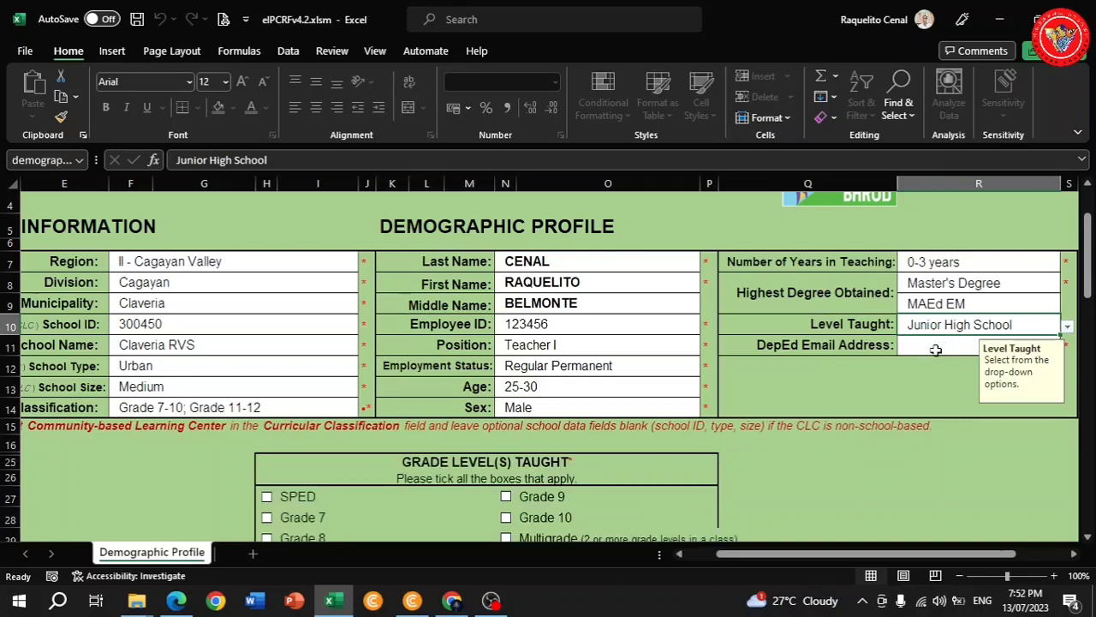
left_click(936, 347)
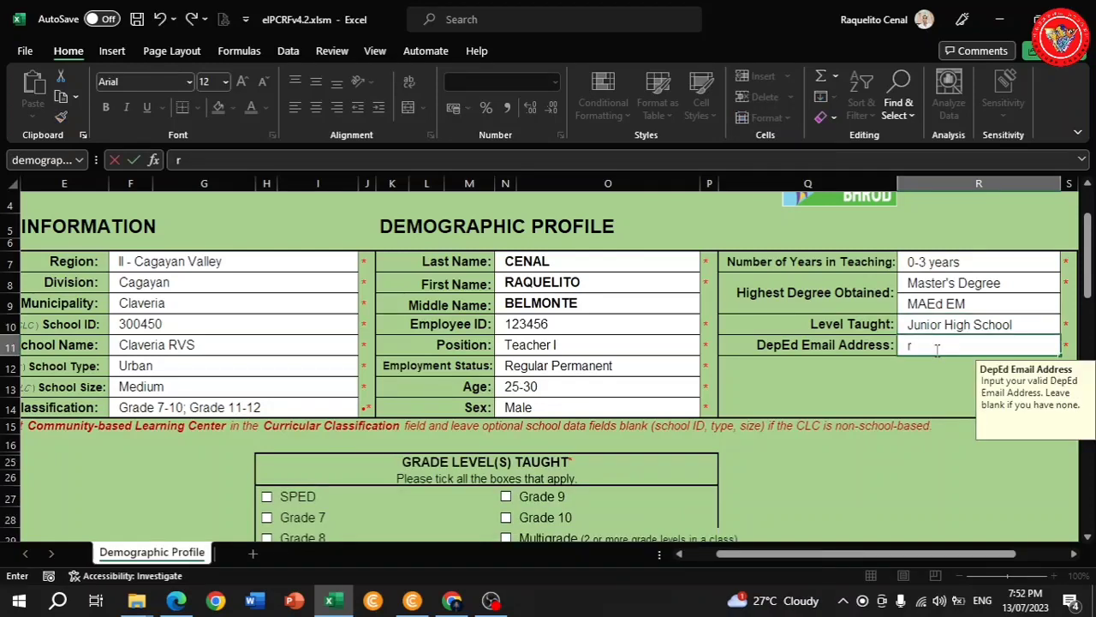
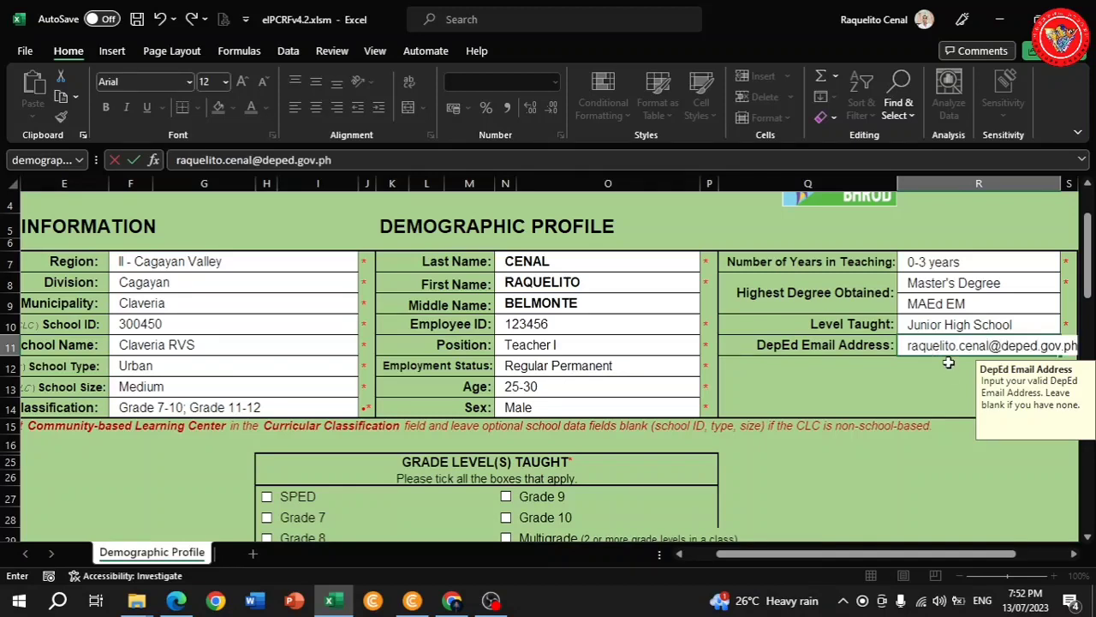
Tick Grade 7, Mathematics as specialization, and Mathematics and TLE/EPP-LE/Tech-Voc as subjects taught.
key("ctrl+Return")
scroll(600, 381, "down", 2)
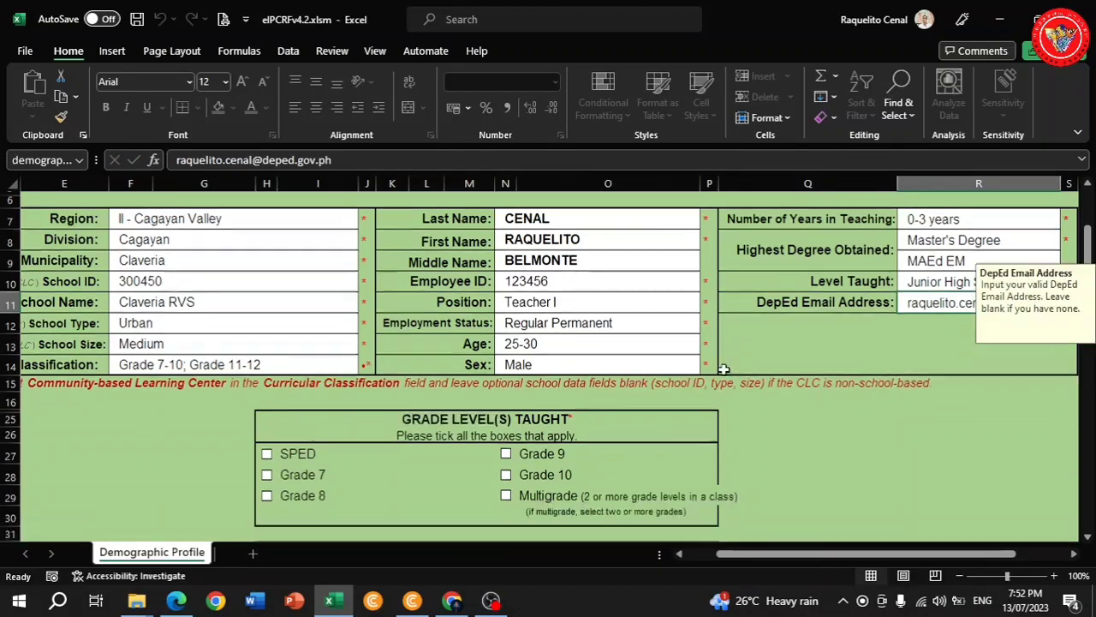
scroll(489, 384, "down", 1)
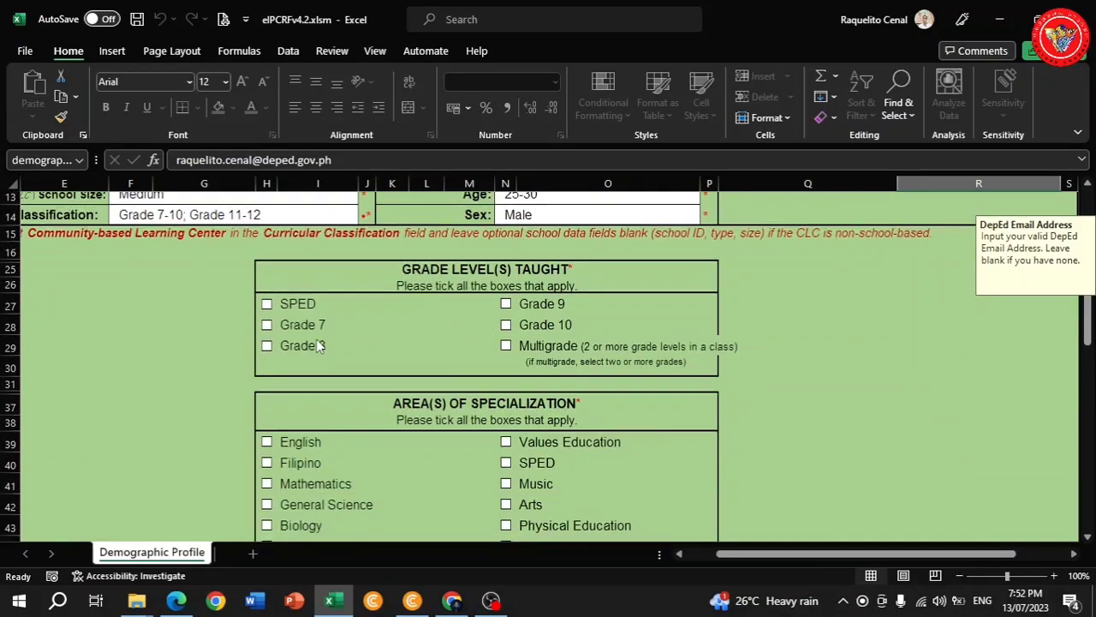
left_click(267, 326)
scroll(441, 325, "down", 3)
left_click(266, 340)
scroll(377, 347, "down", 3)
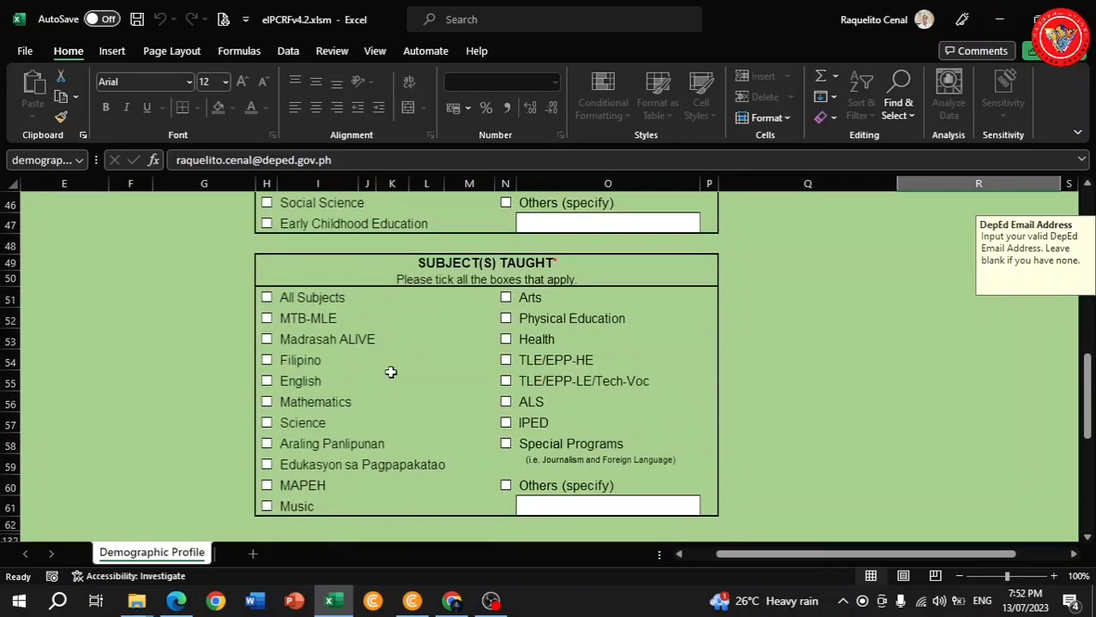
scroll(387, 390, "up", 3)
scroll(391, 393, "down", 3)
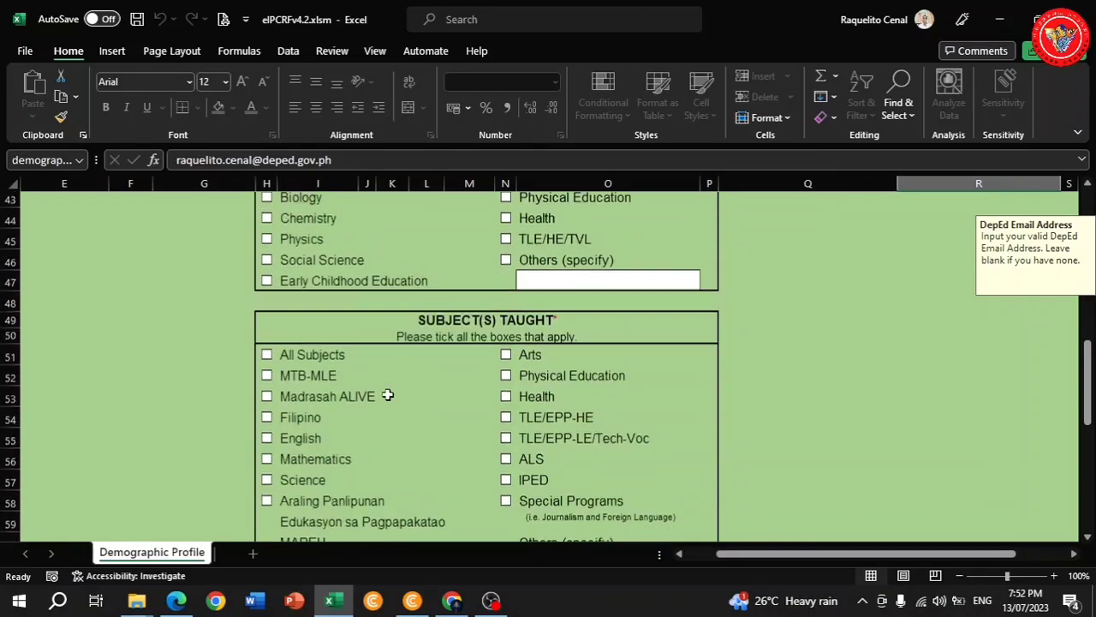
left_click(267, 450)
scroll(445, 455, "down", 1)
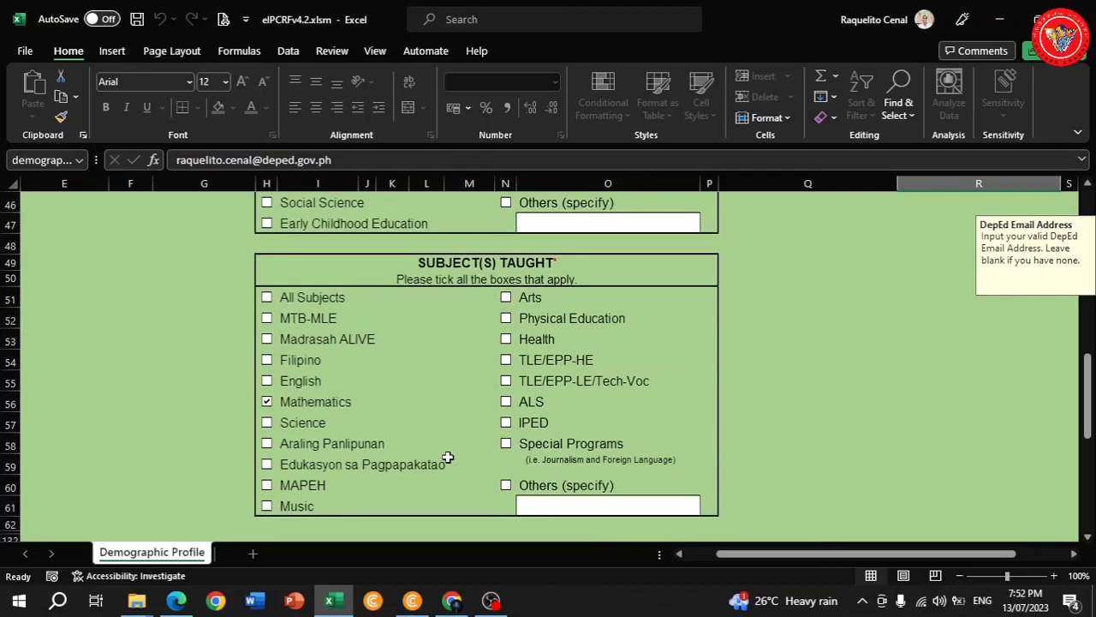
left_click(506, 382)
Submit the profile, confirm the name and ID, and set a six-character ratee password.
scroll(455, 412, "down", 2)
scroll(454, 411, "down", 1)
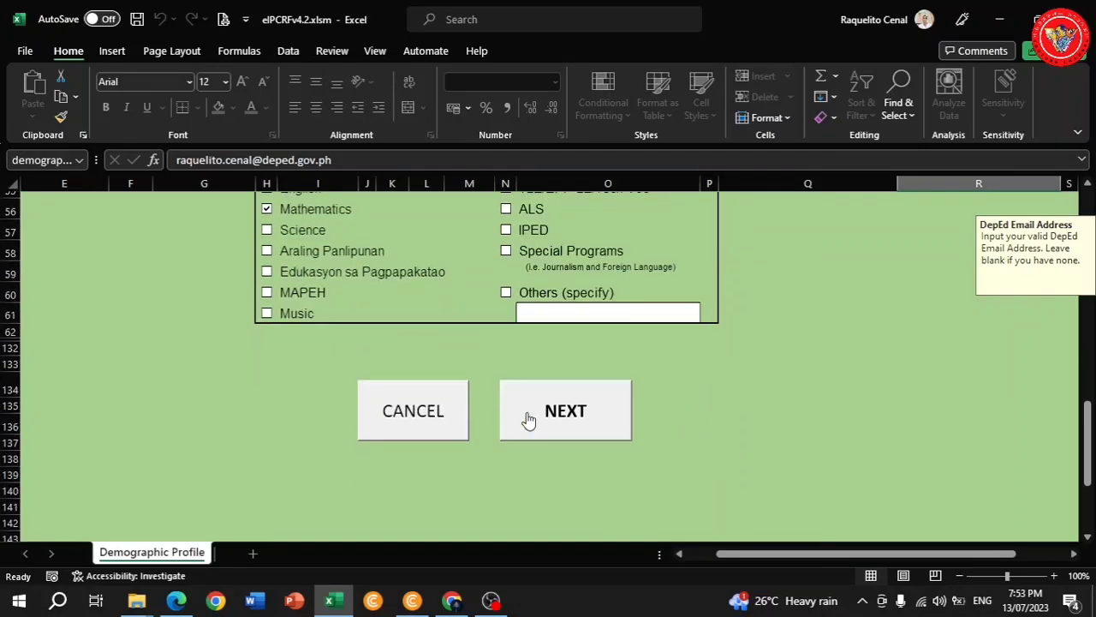
left_click(562, 425)
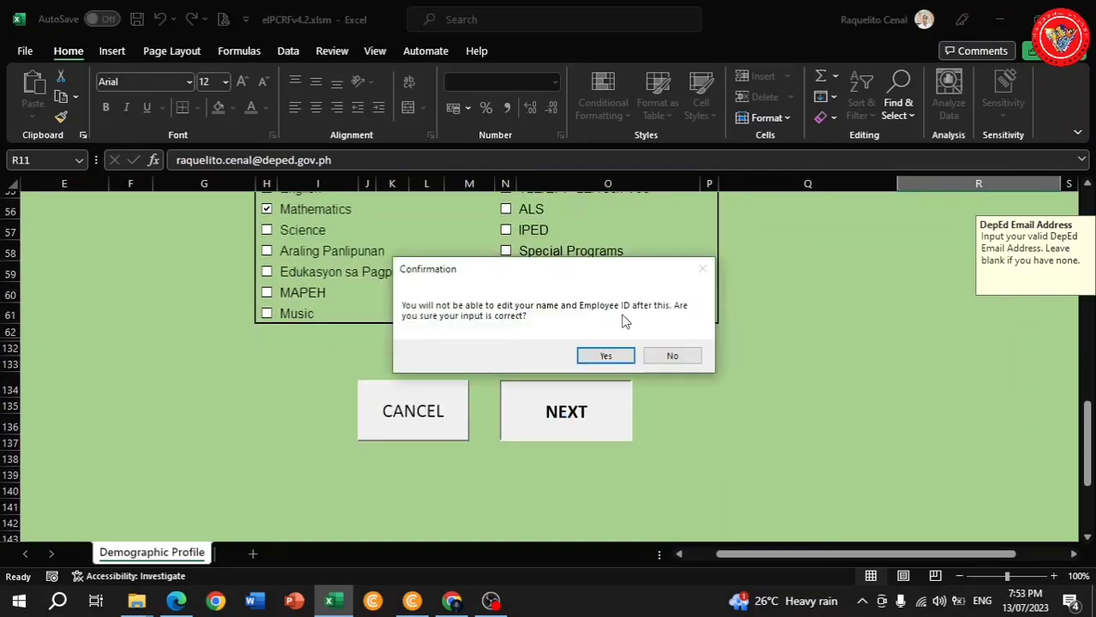
left_click(608, 353)
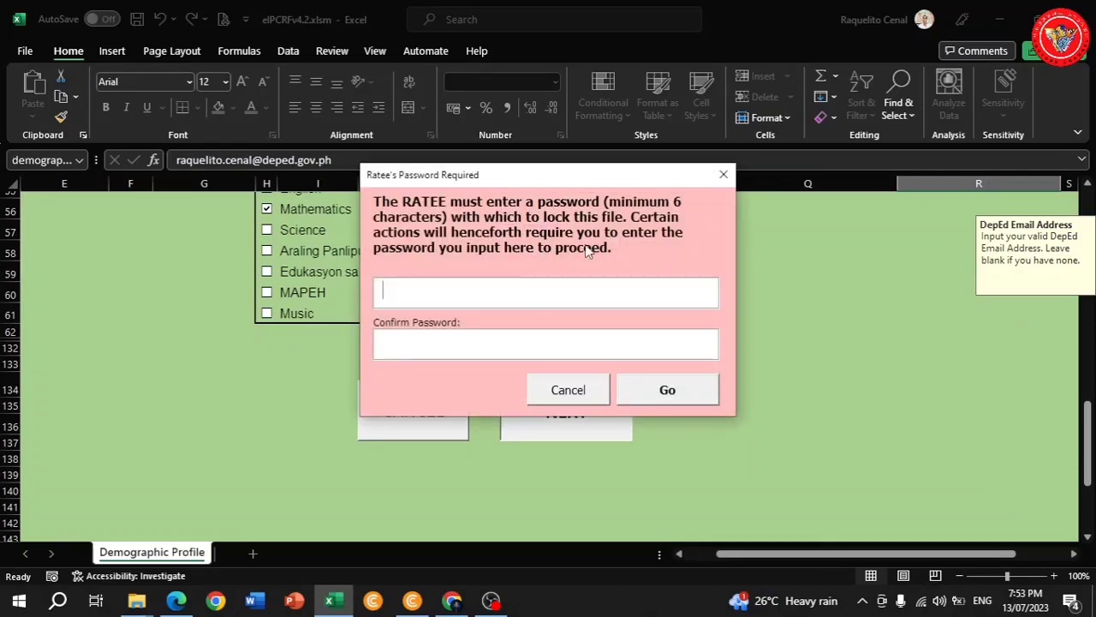
type("**")
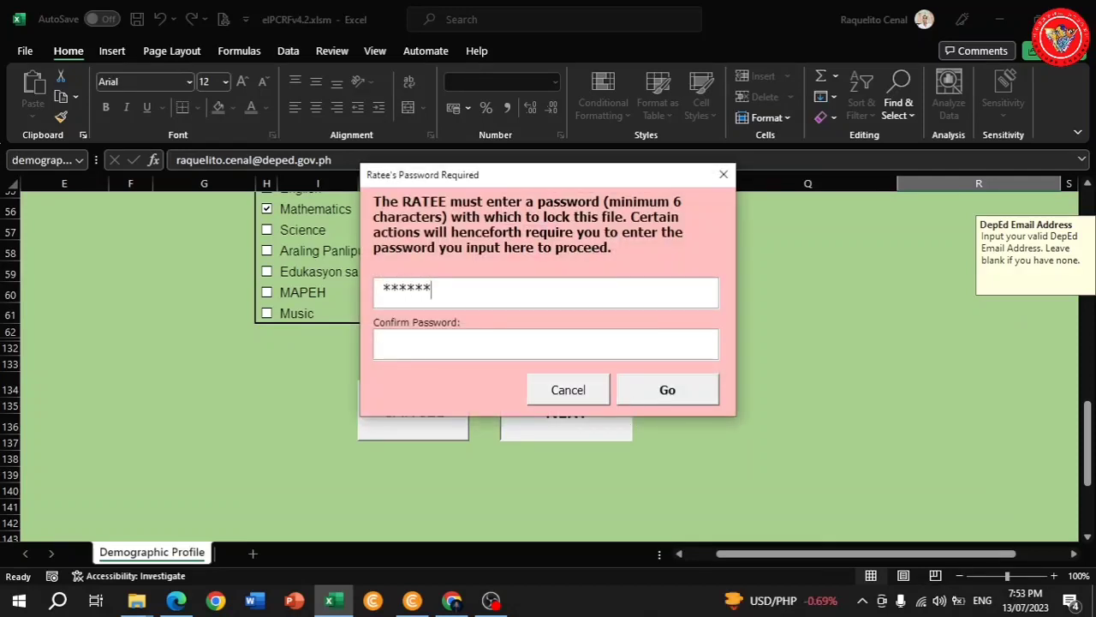
left_click(496, 346)
type("******")
left_click(660, 392)
Enter the rater's last, first and middle names in capitals and the rater's ID number.
key("Caps_Lock")
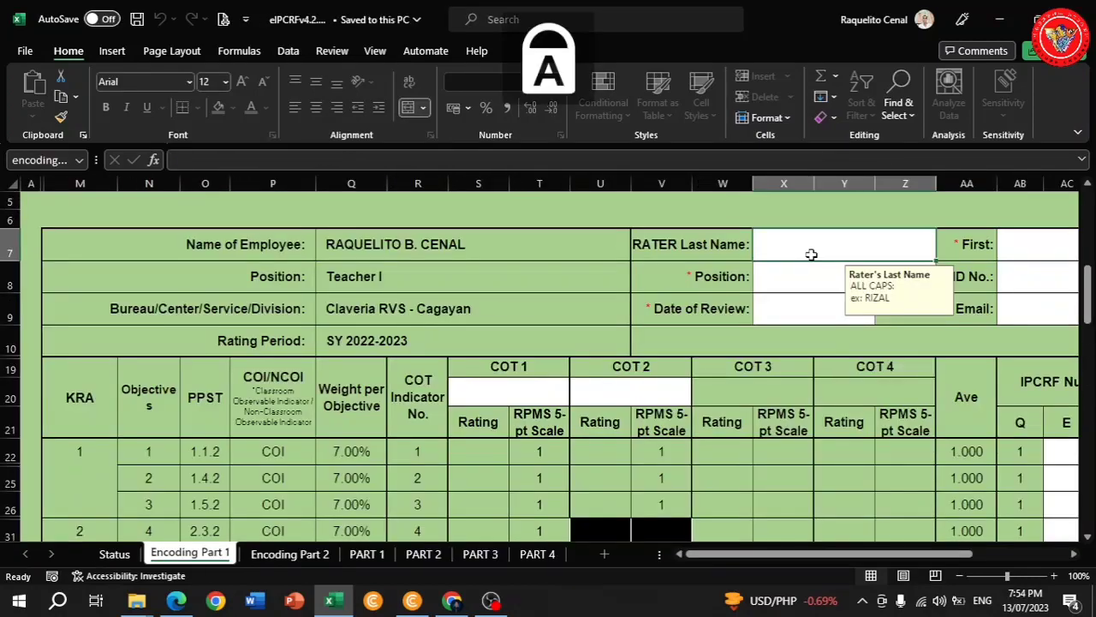
type("PRINCIPAL")
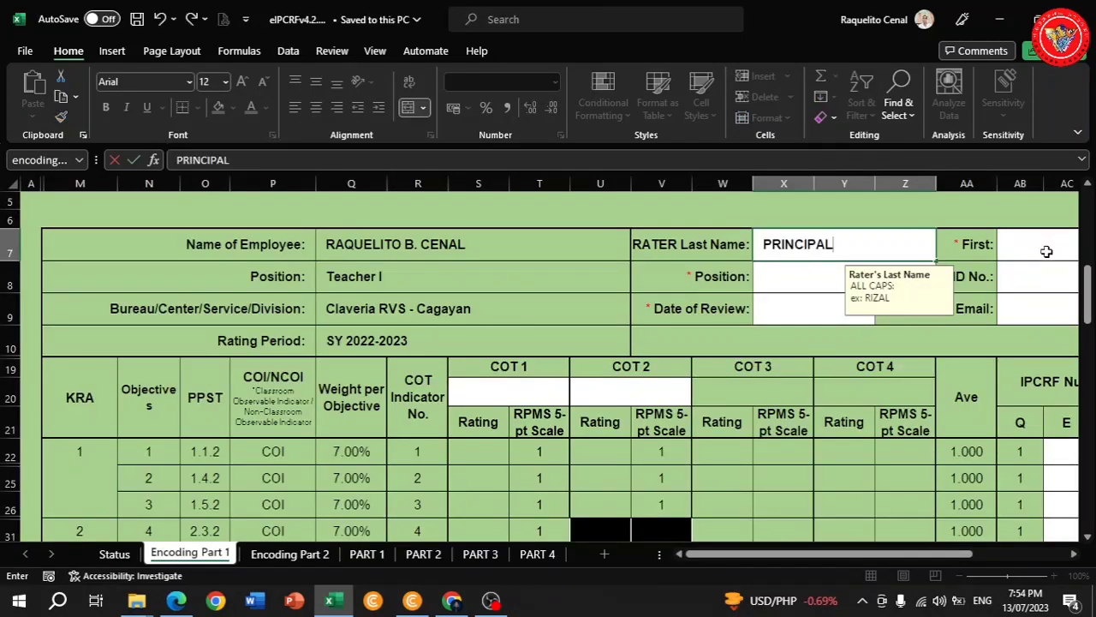
left_click(1046, 251)
left_click_drag(876, 554, 923, 558)
type("THREE")
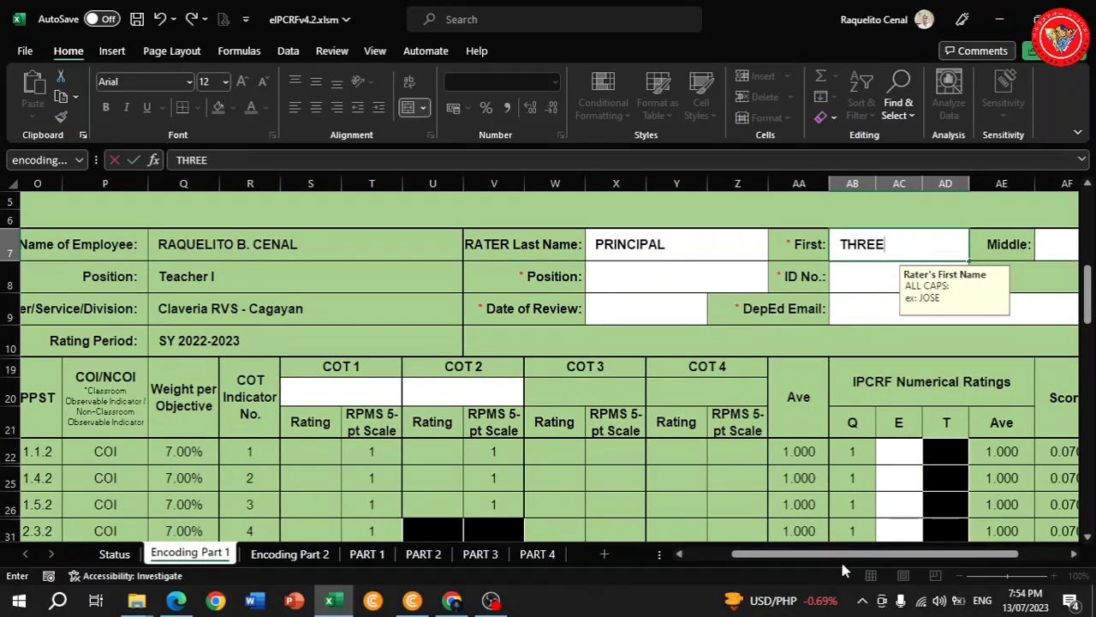
left_click_drag(840, 559, 879, 559)
left_click(921, 248)
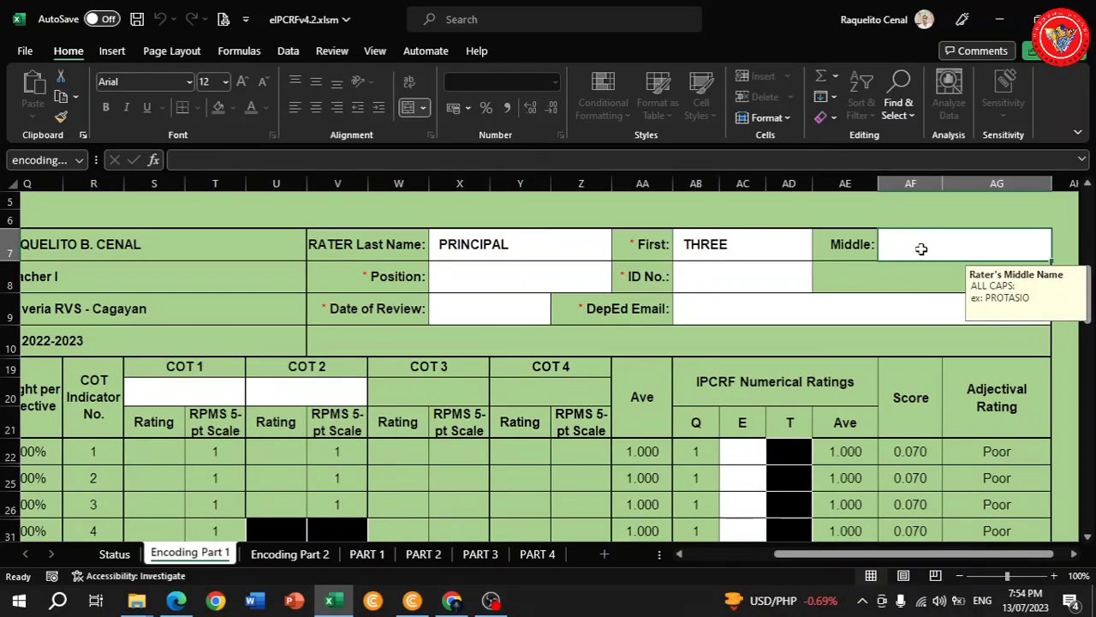
type("ARR")
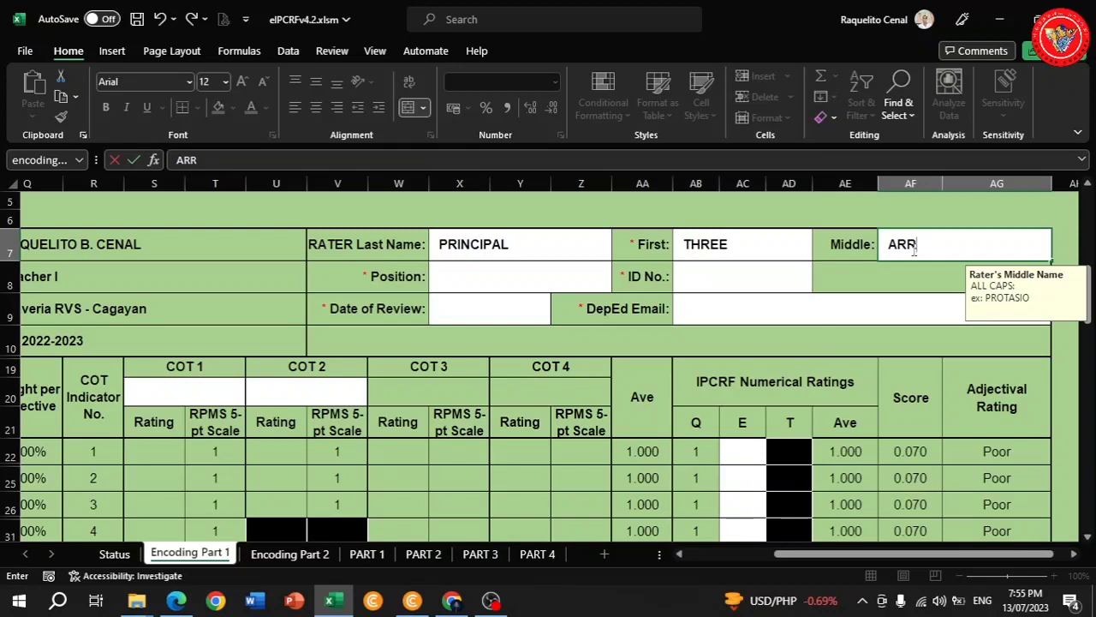
left_click(703, 277)
type("123456")
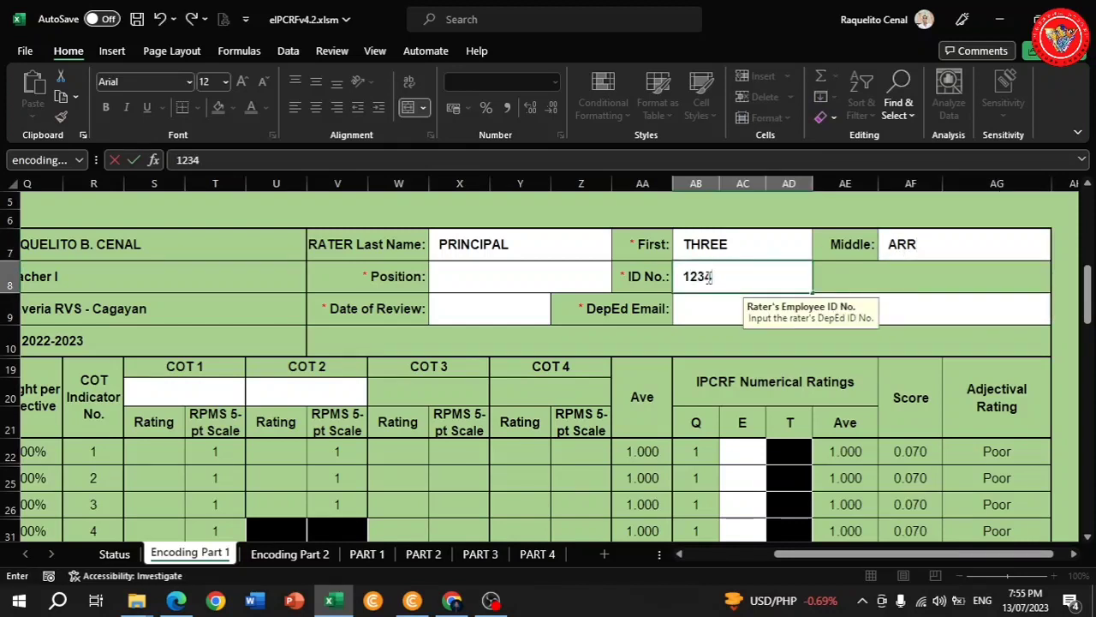
Set the rater position to Principal III, review date 24/07/2023, and the rater's DepEd email.
left_click(465, 276)
left_click(618, 286)
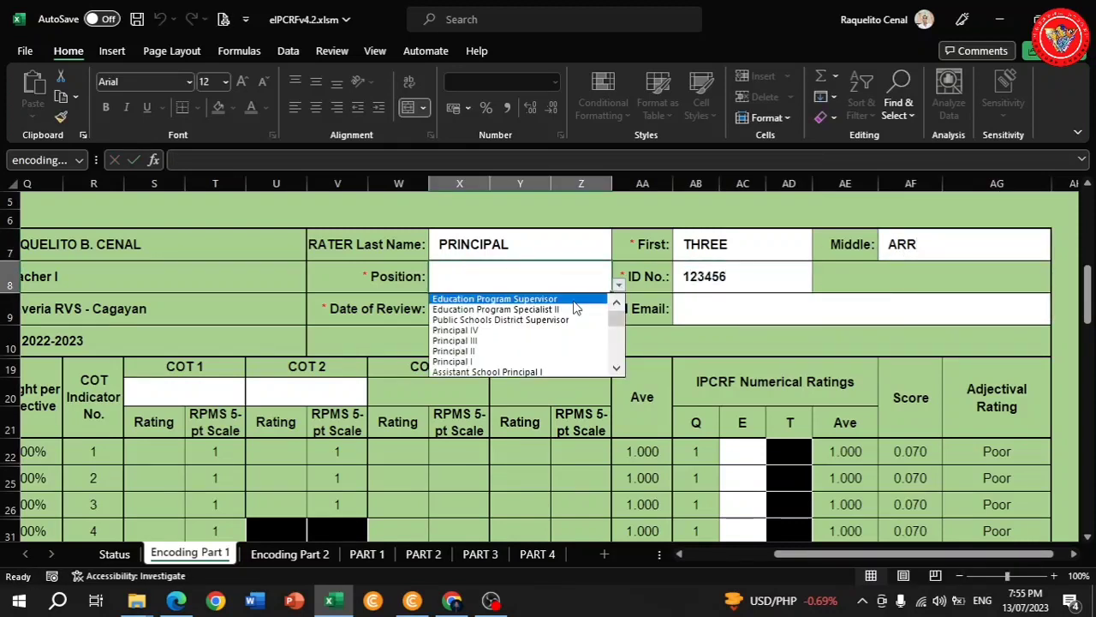
left_click(489, 336)
double_click(508, 308)
type("2023-07-24")
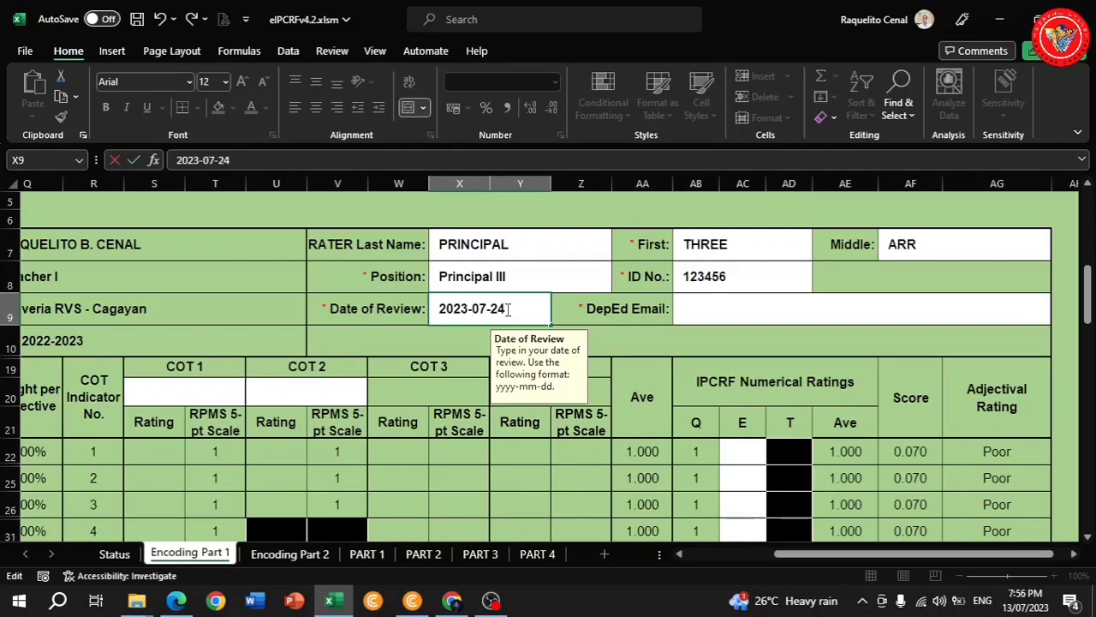
left_click(702, 308)
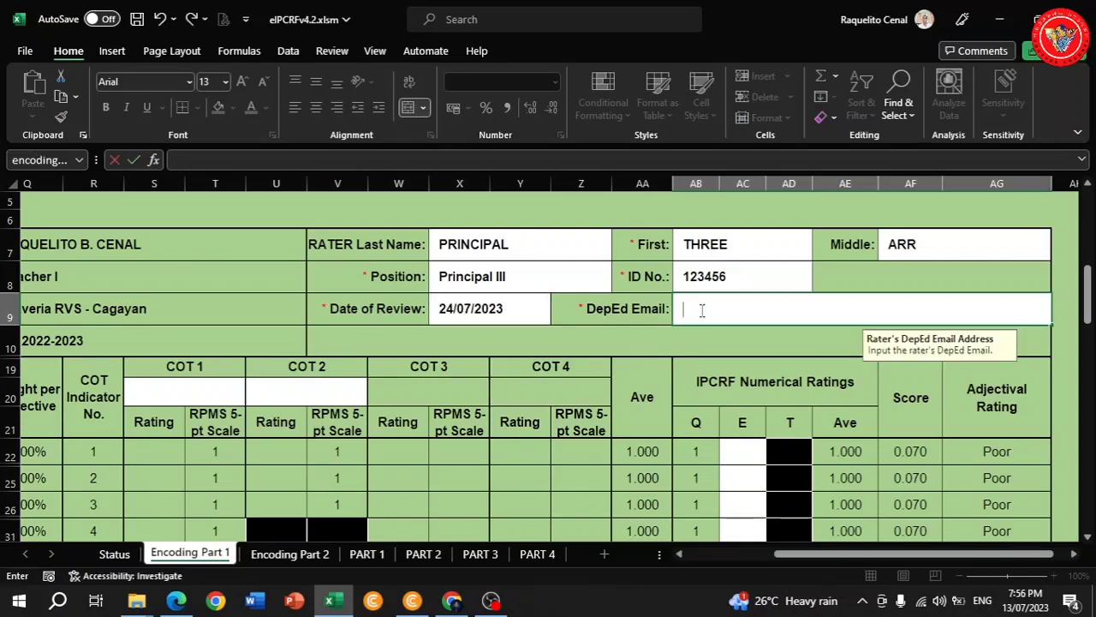
key("Caps_Lock")
type("principal")
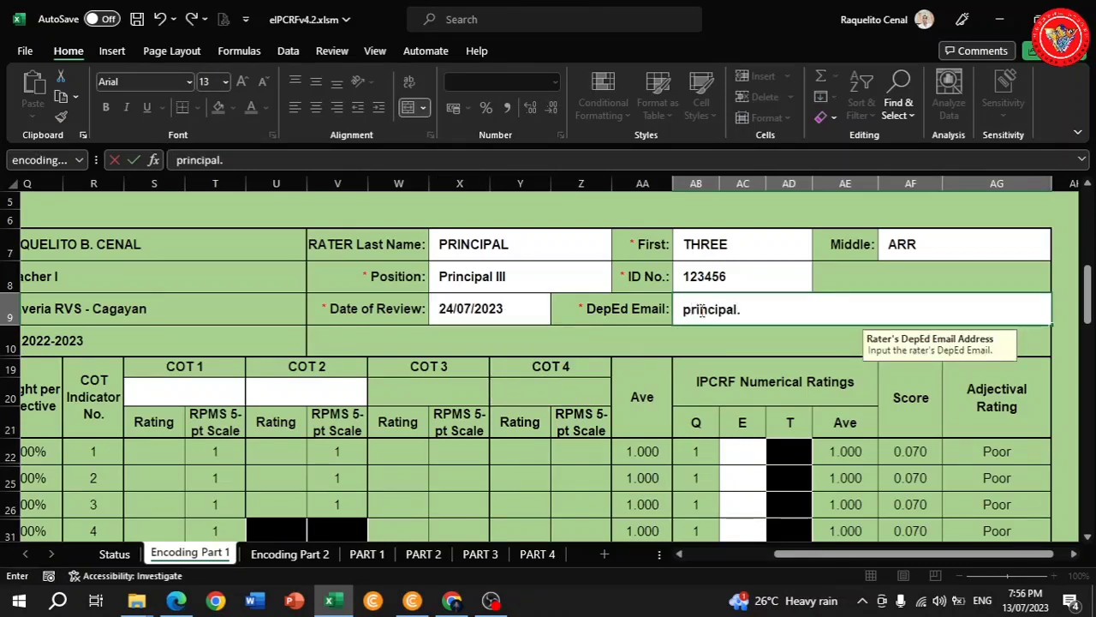
type(".three@deped")
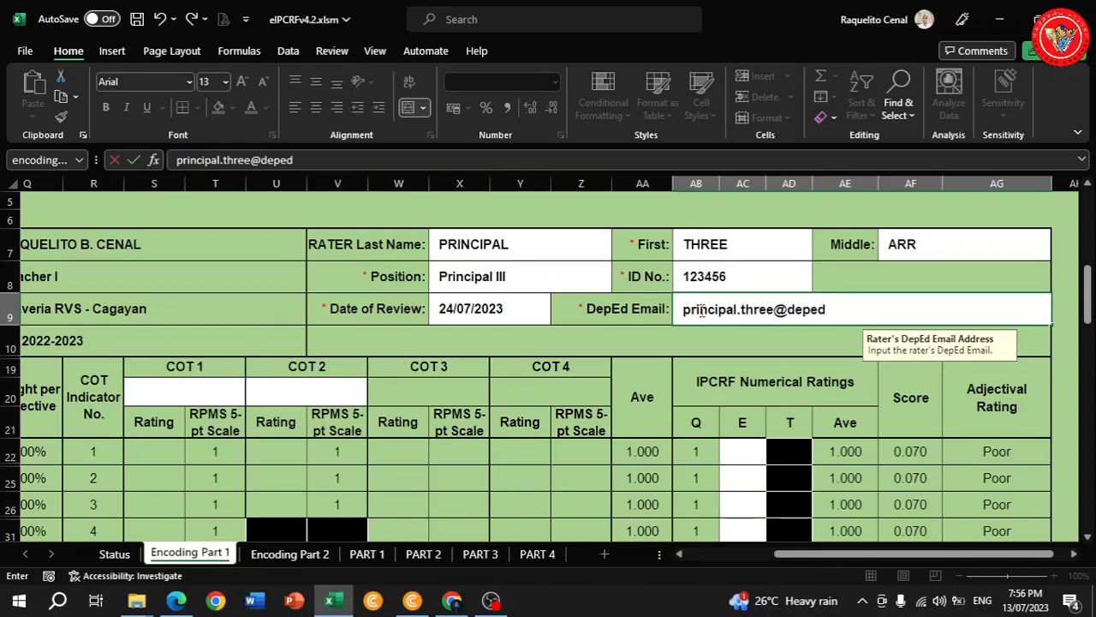
type(".gov.ph")
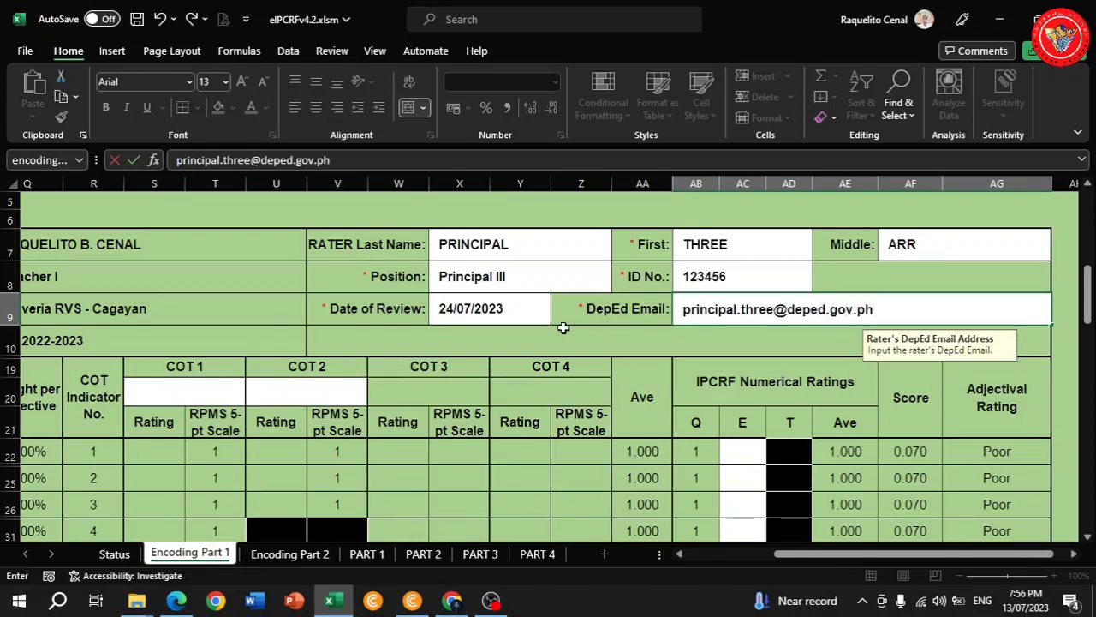
left_click_drag(824, 555, 734, 557)
Set the COT 1 subject to Mathematics.
left_click(511, 391)
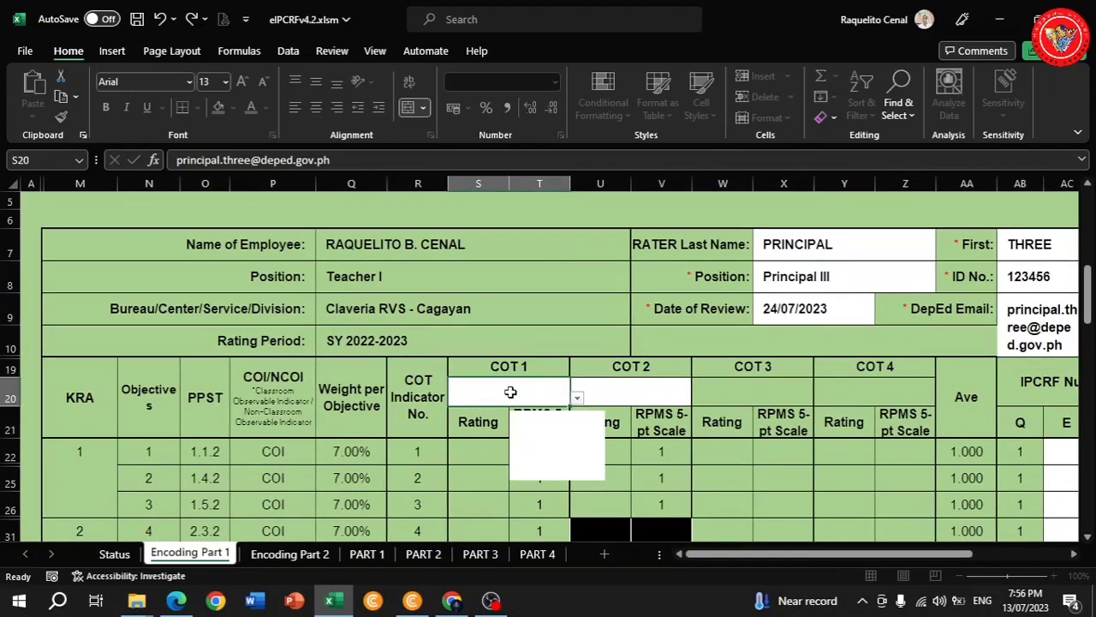
left_click(576, 401)
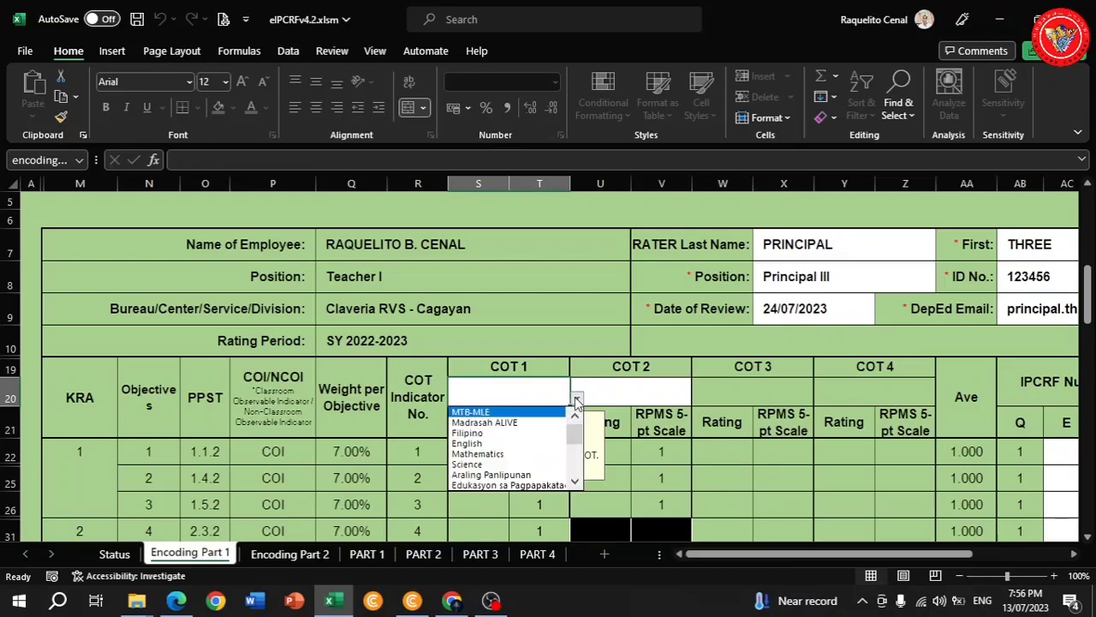
left_click(489, 454)
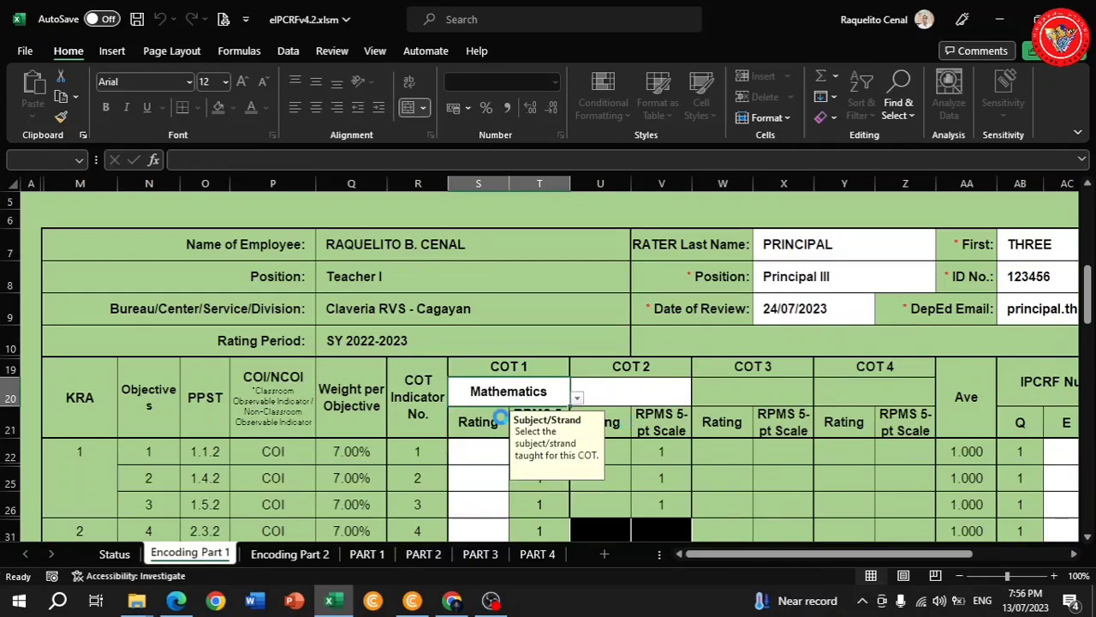
scroll(473, 414, "down", 3)
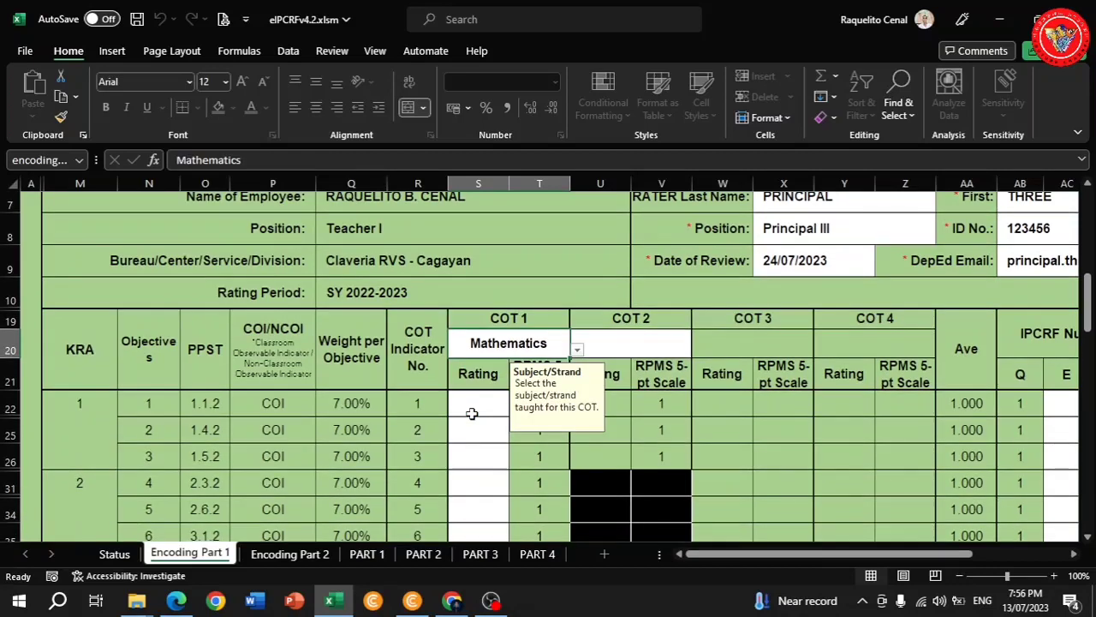
scroll(473, 414, "down", 1)
Enter a COT 1 rating of 7 for each of objectives 1 through 6.
left_click(472, 303)
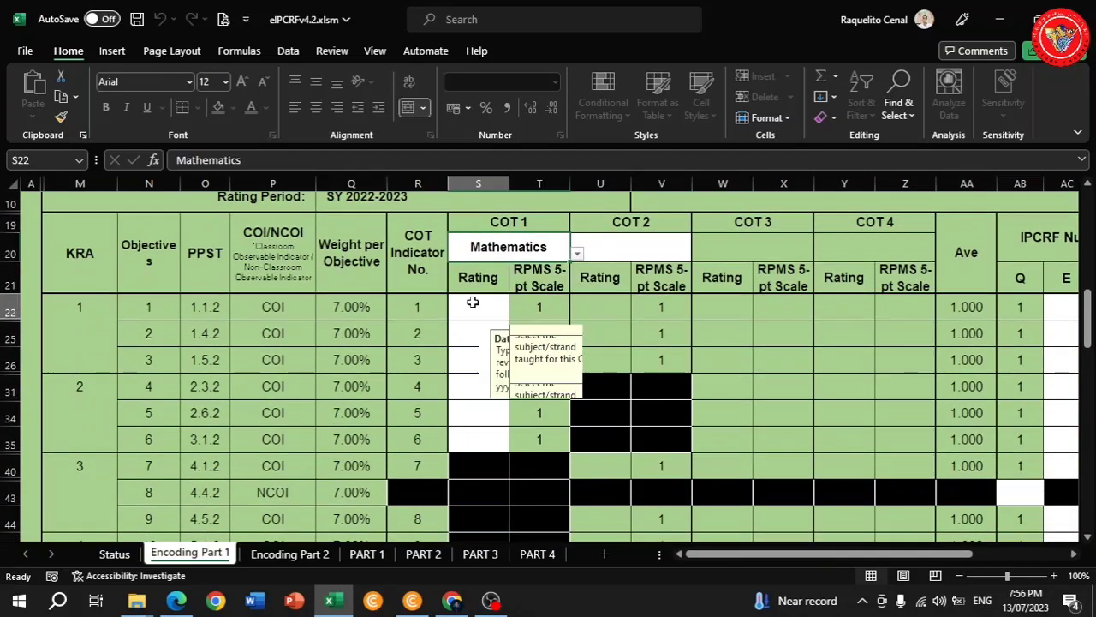
type("7")
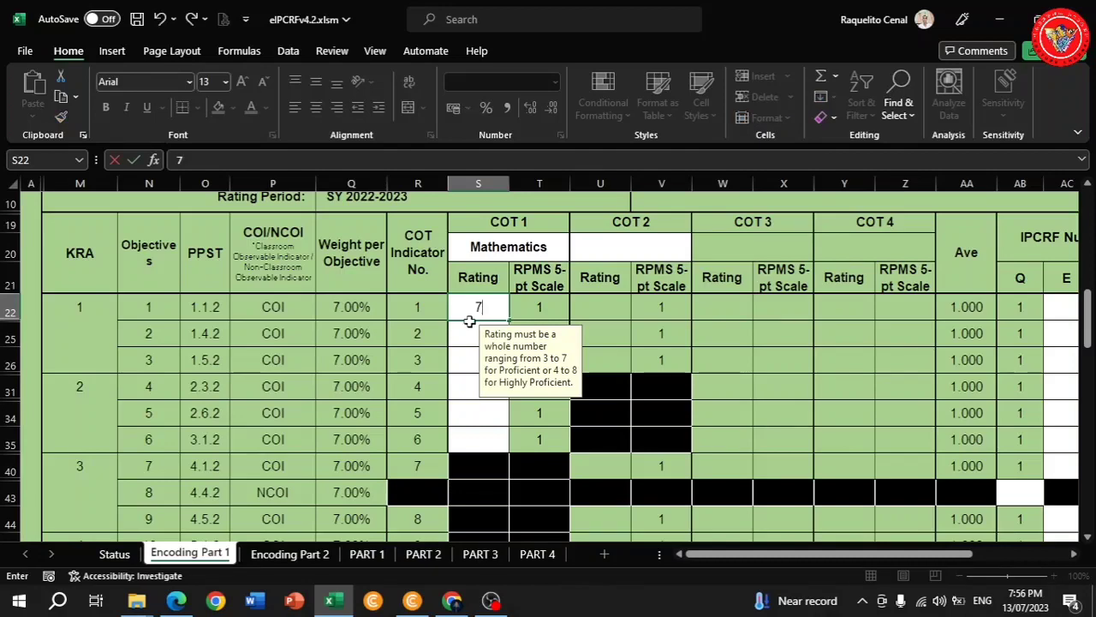
key("Return")
type("7")
key("Return")
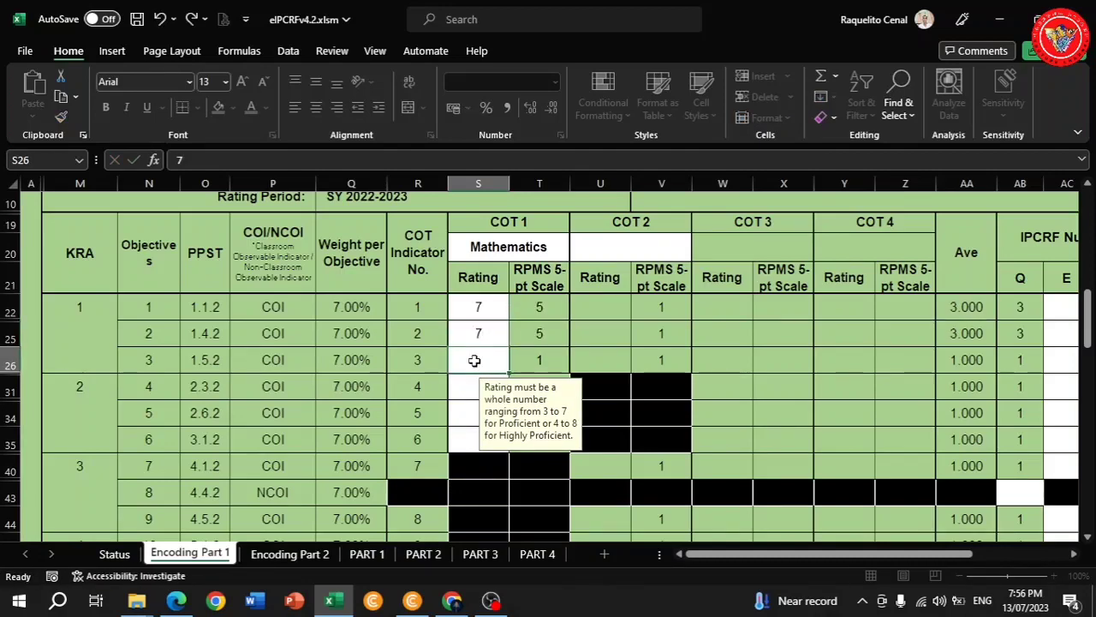
type("7")
key("Return")
type("7")
scroll(471, 386, "down", 1)
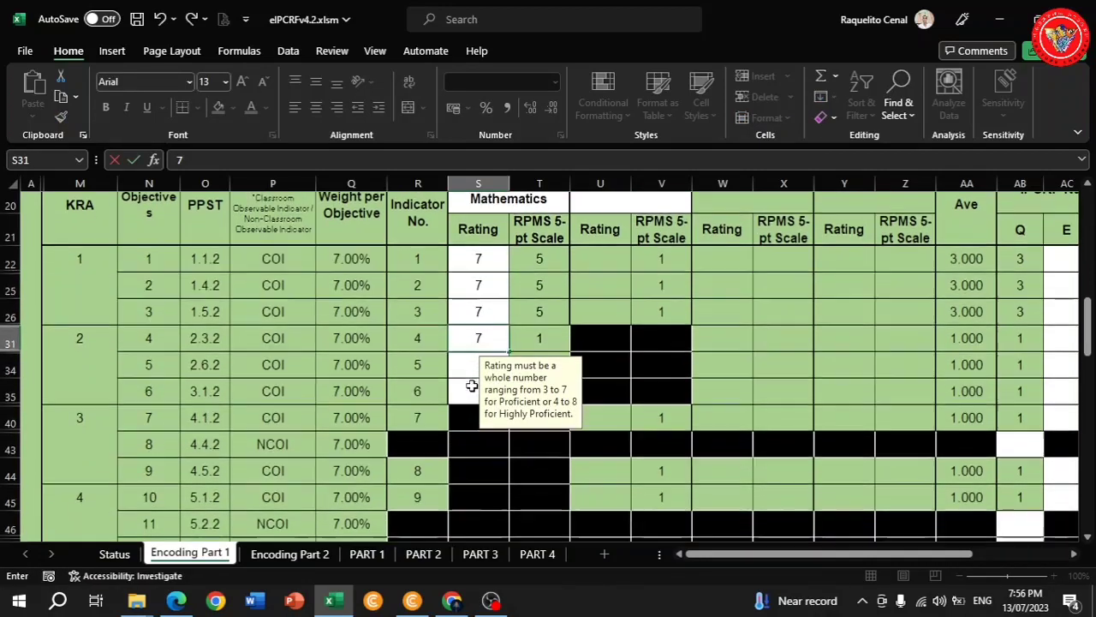
key("Return")
type("7")
scroll(475, 351, "down", 1)
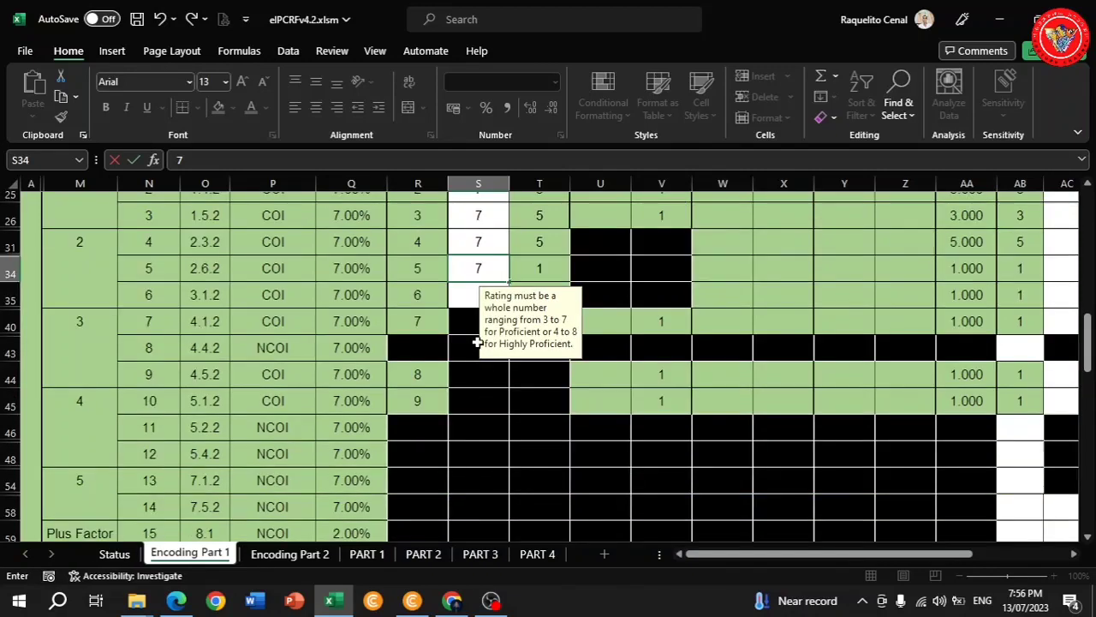
key("Return")
type("7")
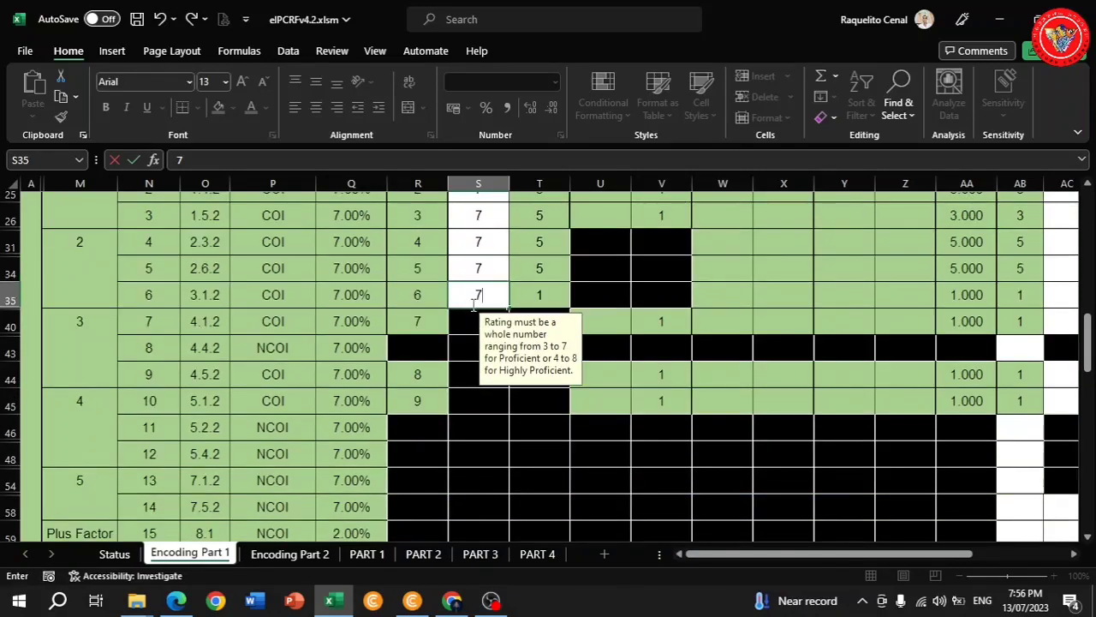
scroll(488, 322, "down", 1)
scroll(494, 324, "down", 2)
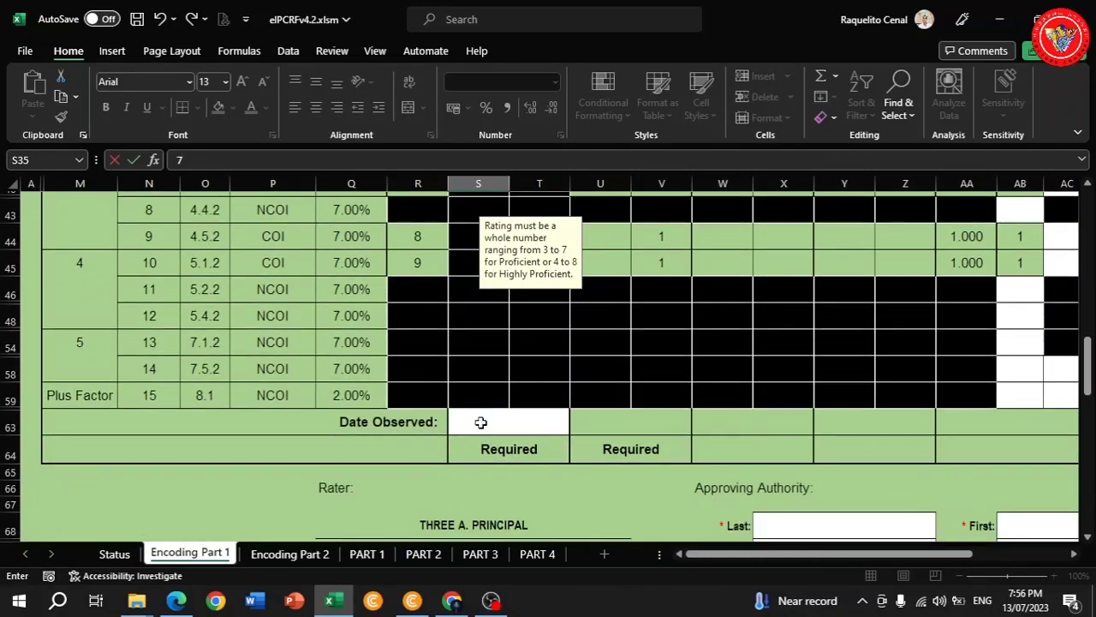
Enter 2023-03-01 in the COT 1 Date Observed cell.
left_click(477, 429)
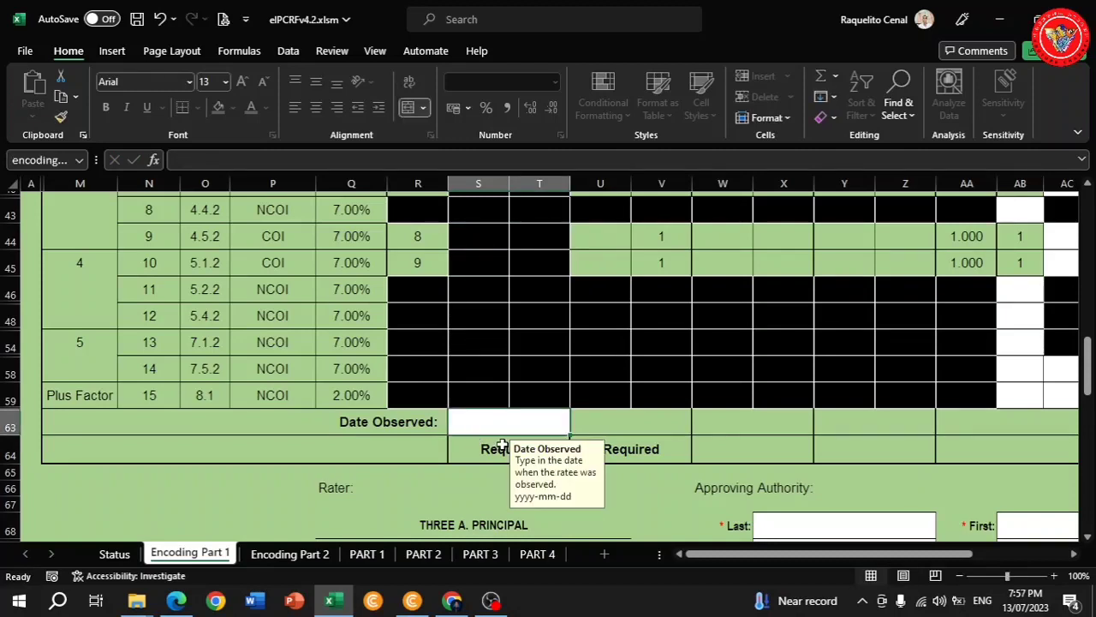
type("2023")
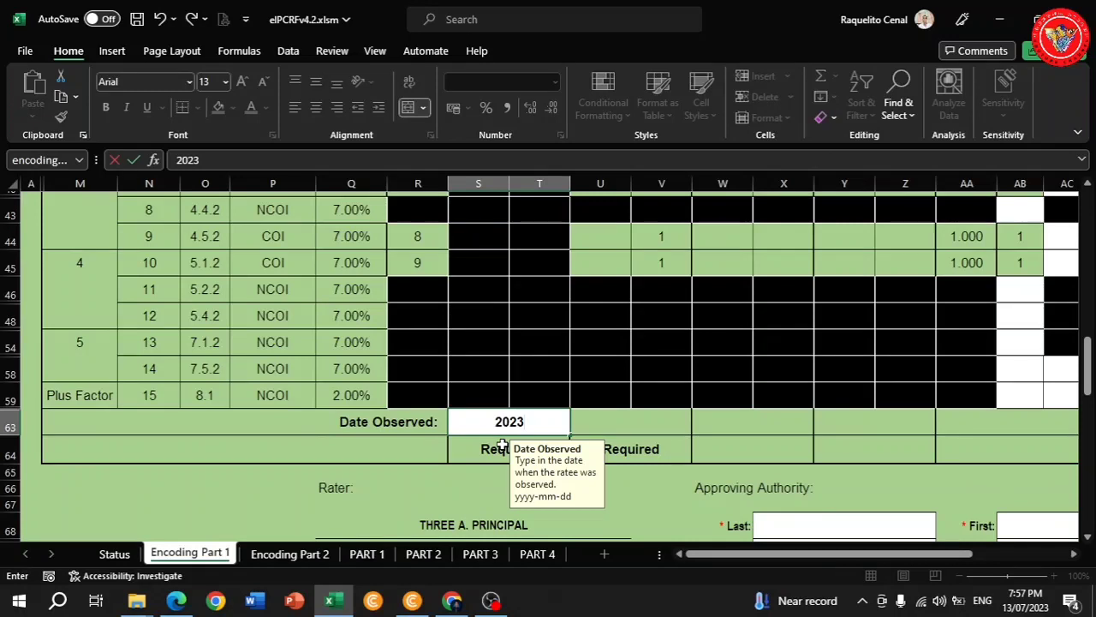
type("-03")
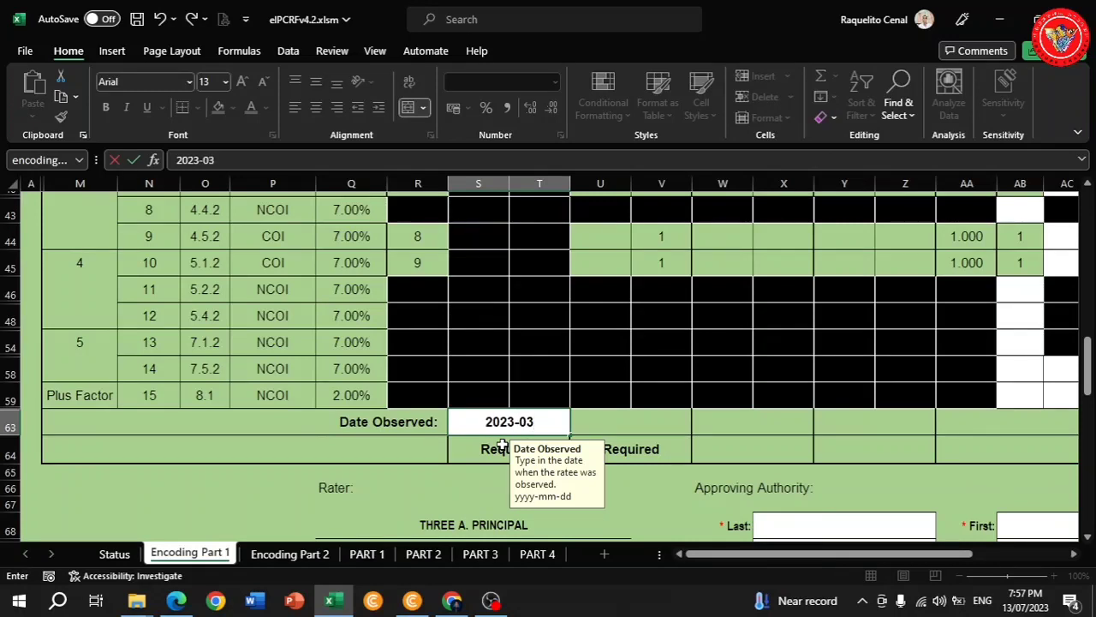
type("-01")
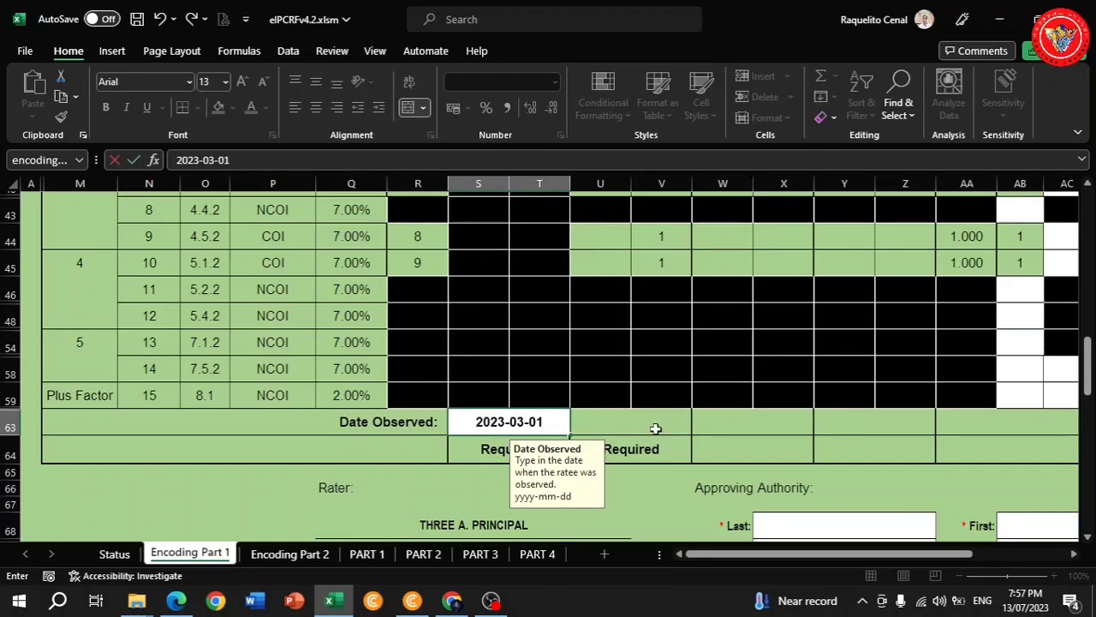
scroll(661, 451, "down", 1)
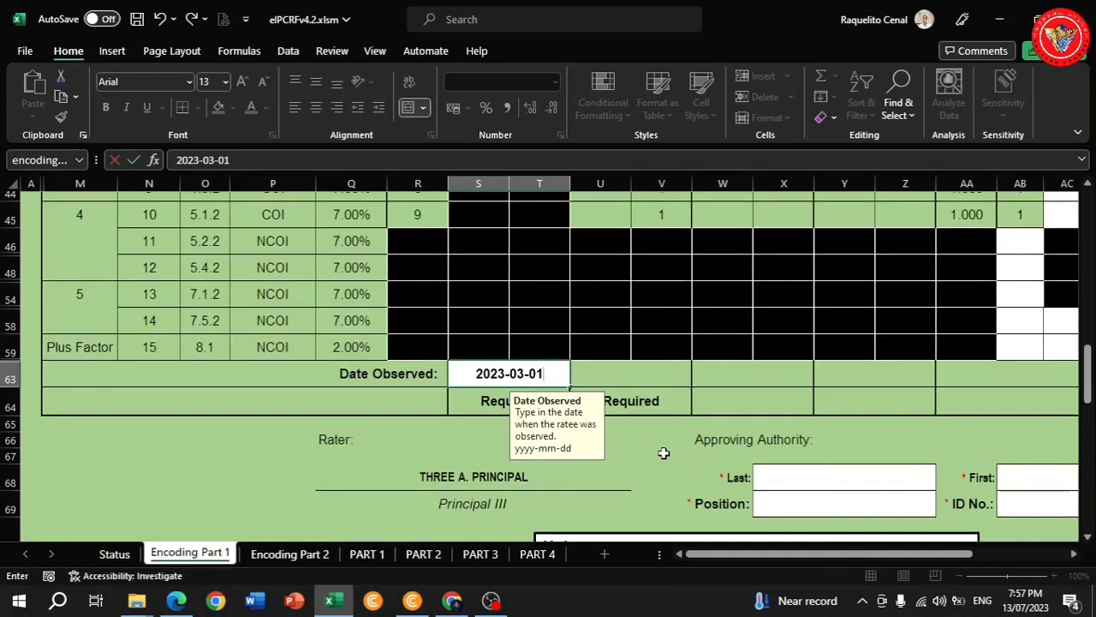
scroll(664, 452, "up", 1)
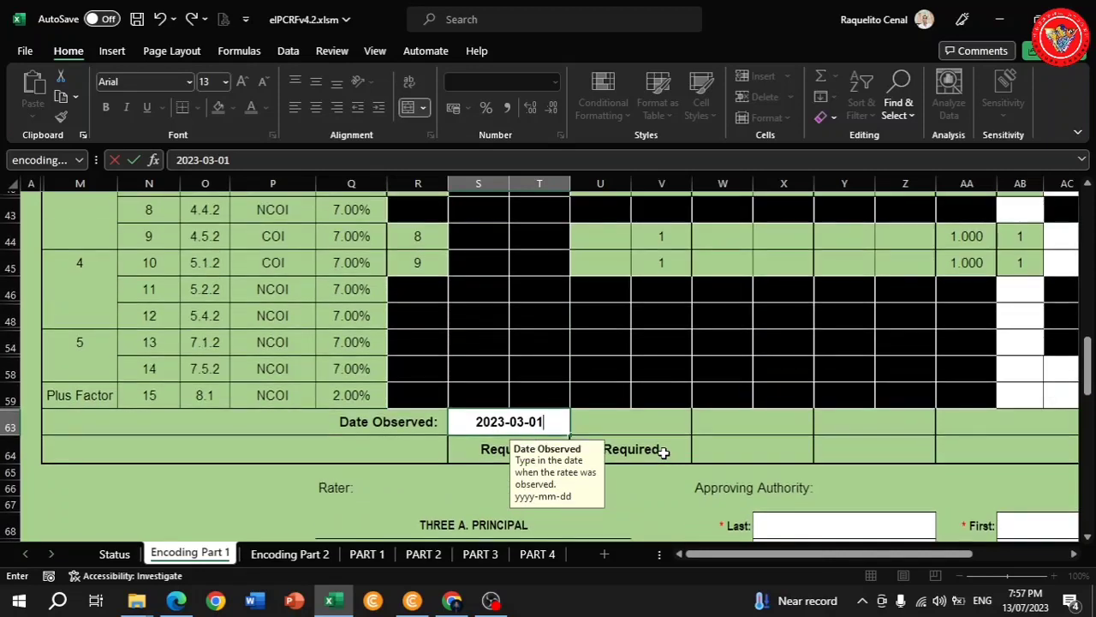
scroll(661, 445, "up", 5)
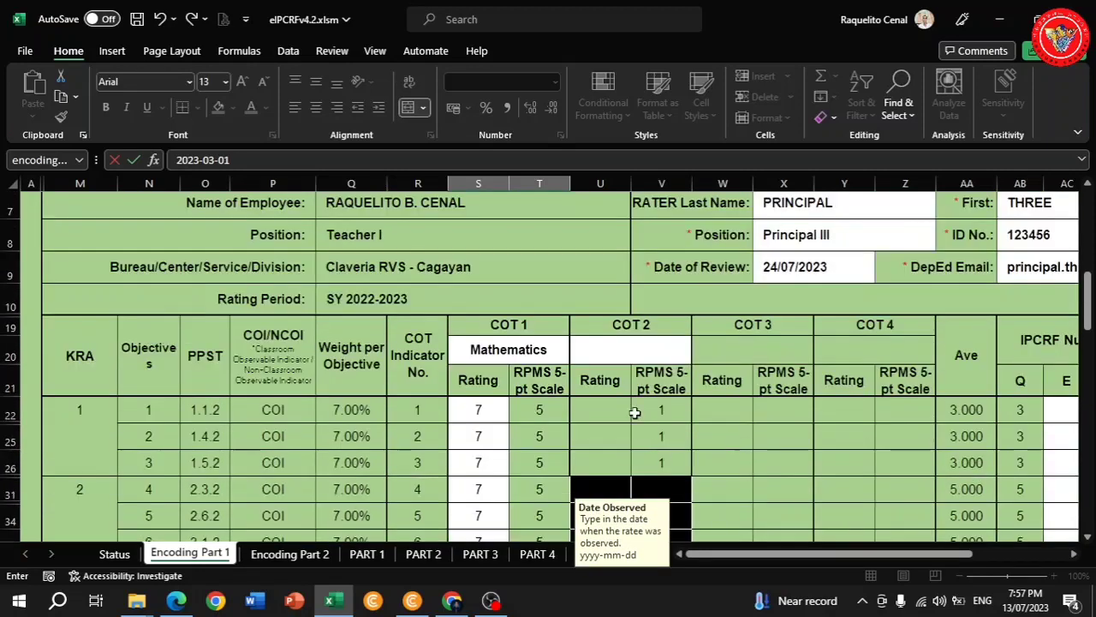
Set COT 2's subject to Mathematics from the subject list.
left_click(661, 353)
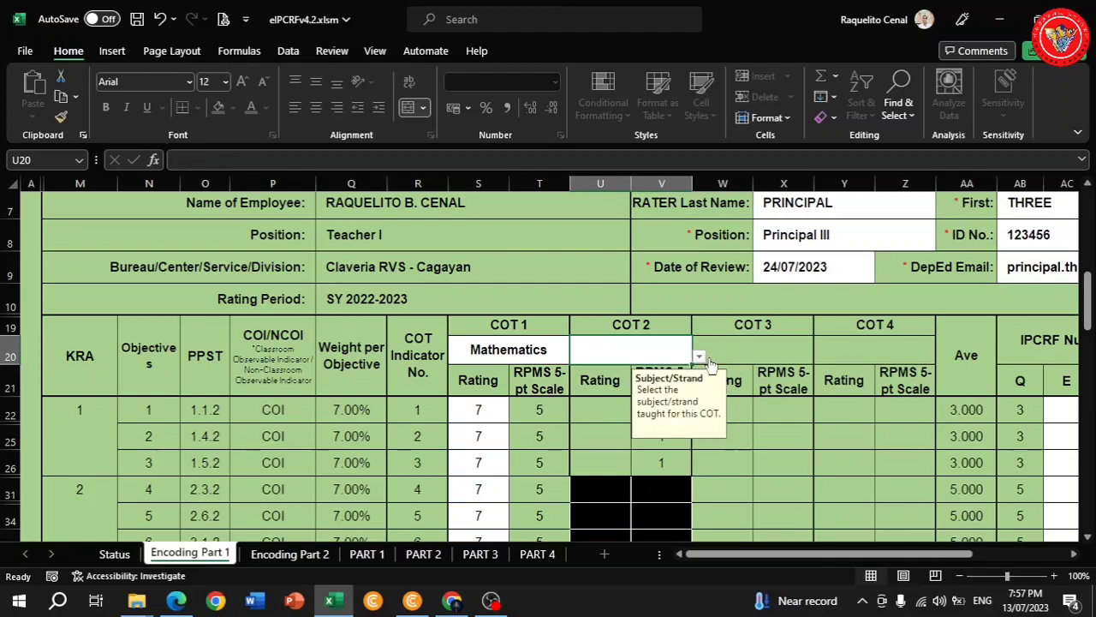
left_click(699, 358)
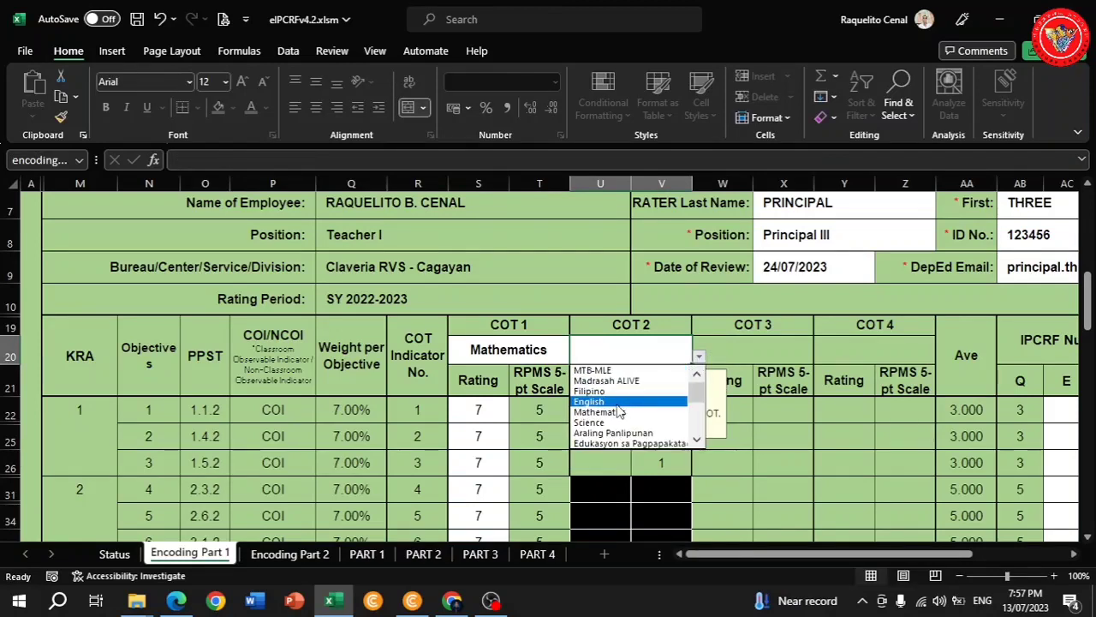
left_click(614, 411)
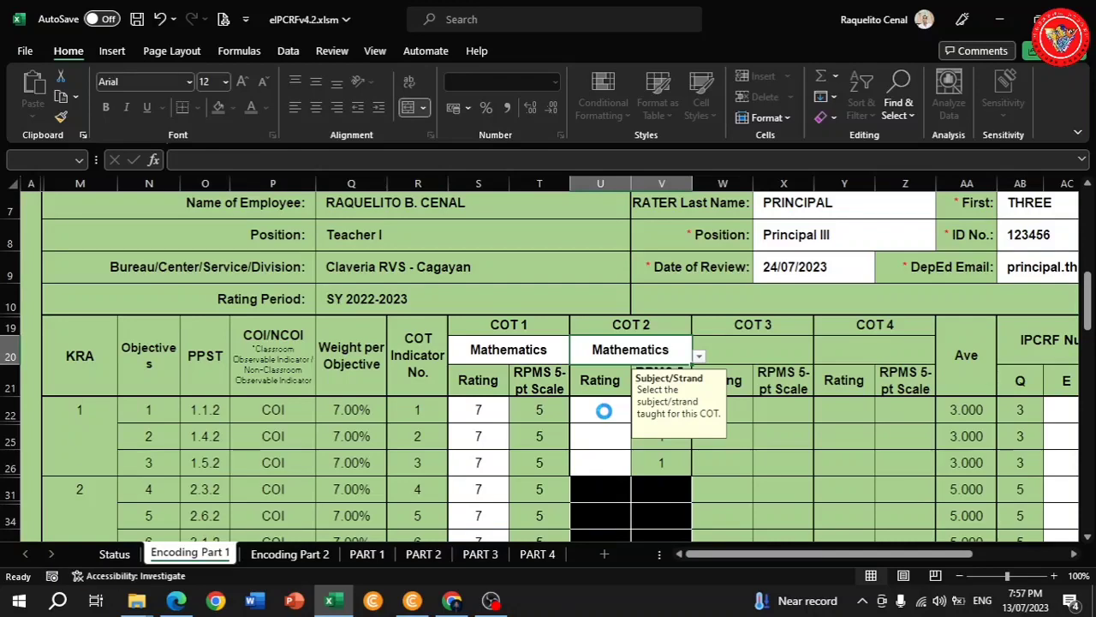
Rate COT 2 objectives 1, 2 and 3 at 7 each.
scroll(617, 404, "down", 2)
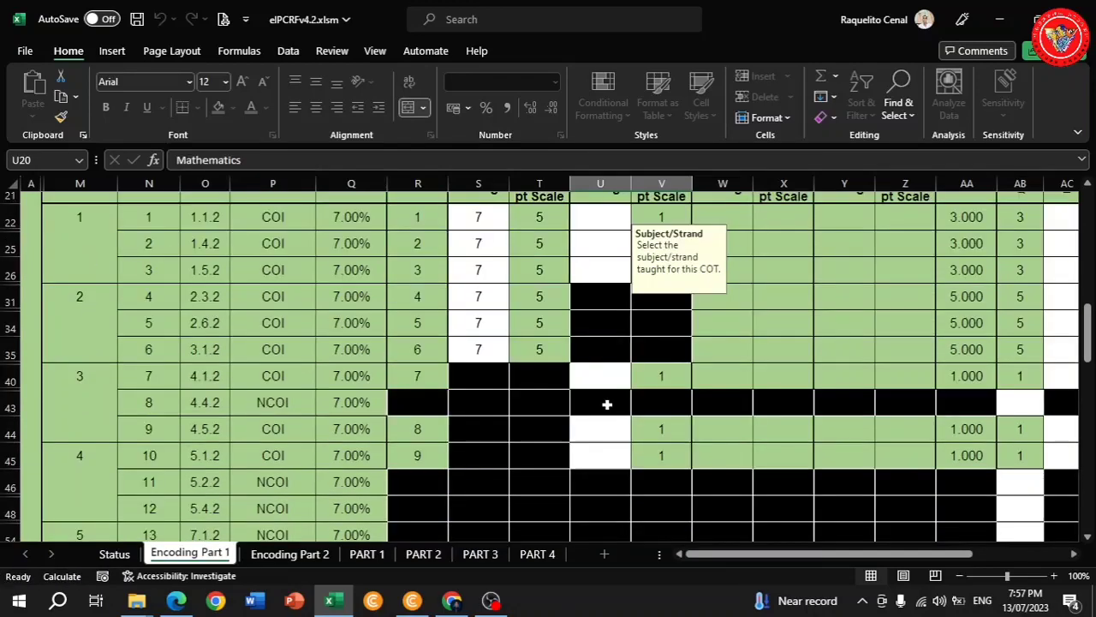
left_click(606, 224)
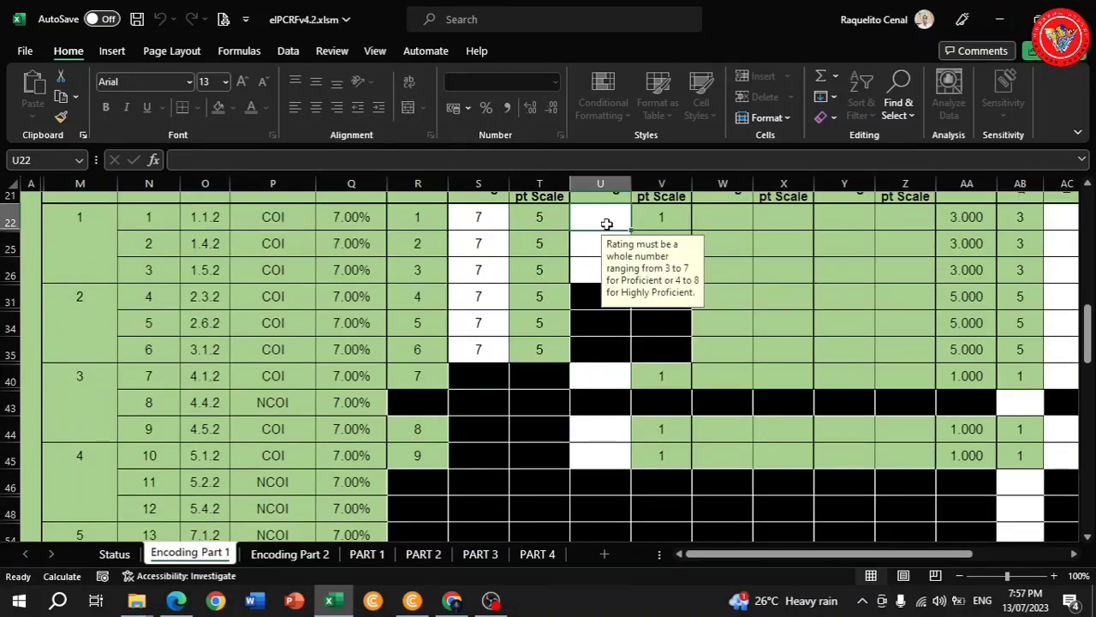
type("7")
key("Return")
type("7")
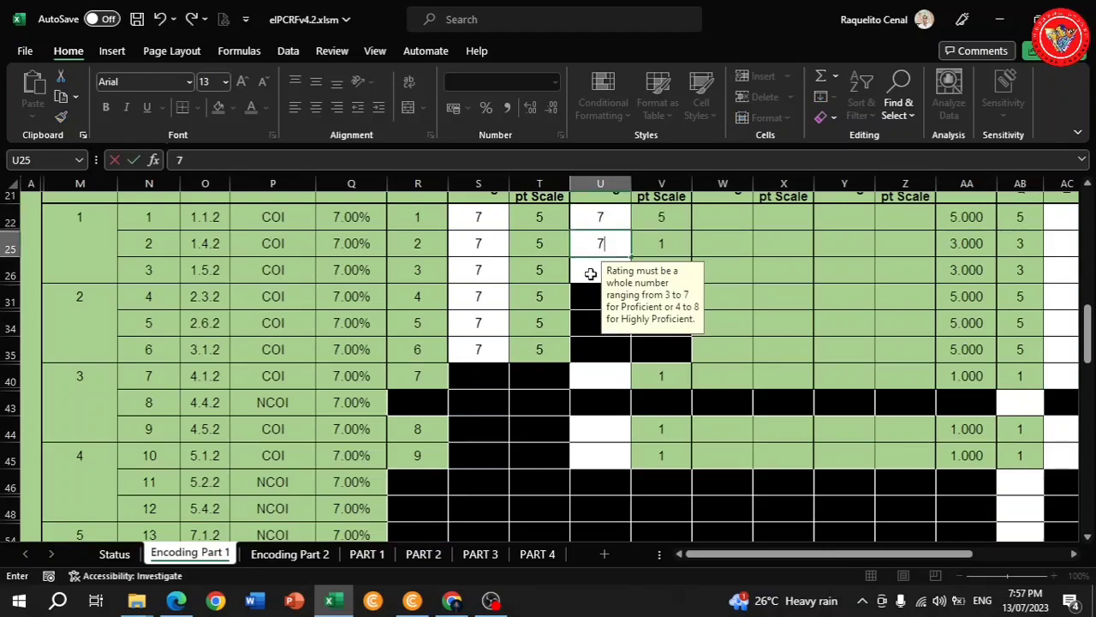
key("Return")
type("7")
Rate COT 2 objectives 7, 9 and 10 at 7 each.
scroll(595, 275, "down", 1)
scroll(594, 274, "down", 1)
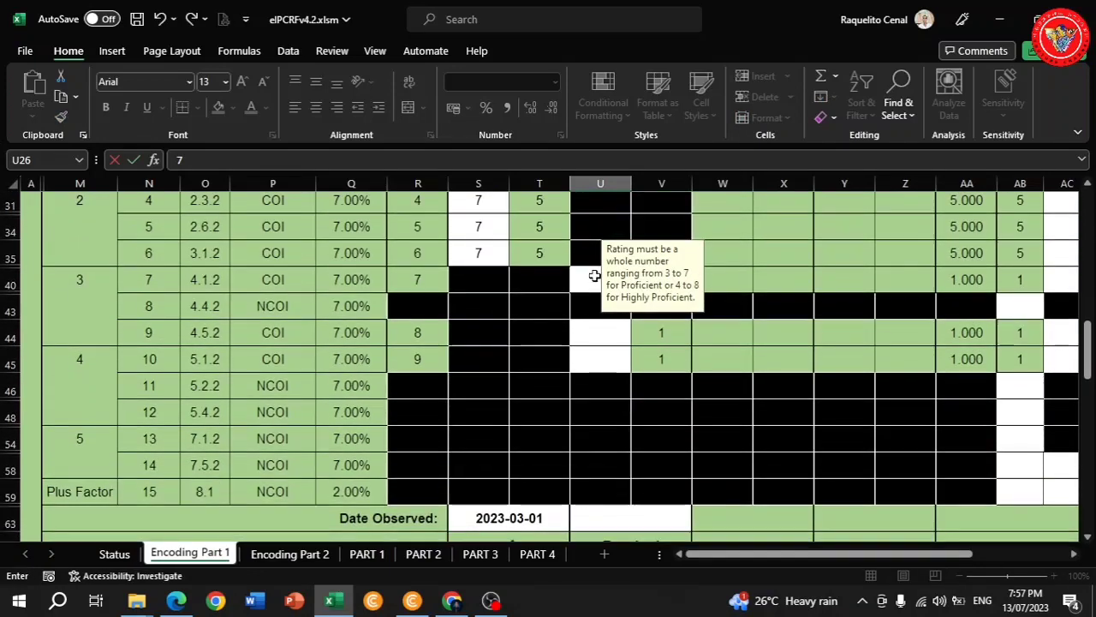
left_click(593, 279)
type("7")
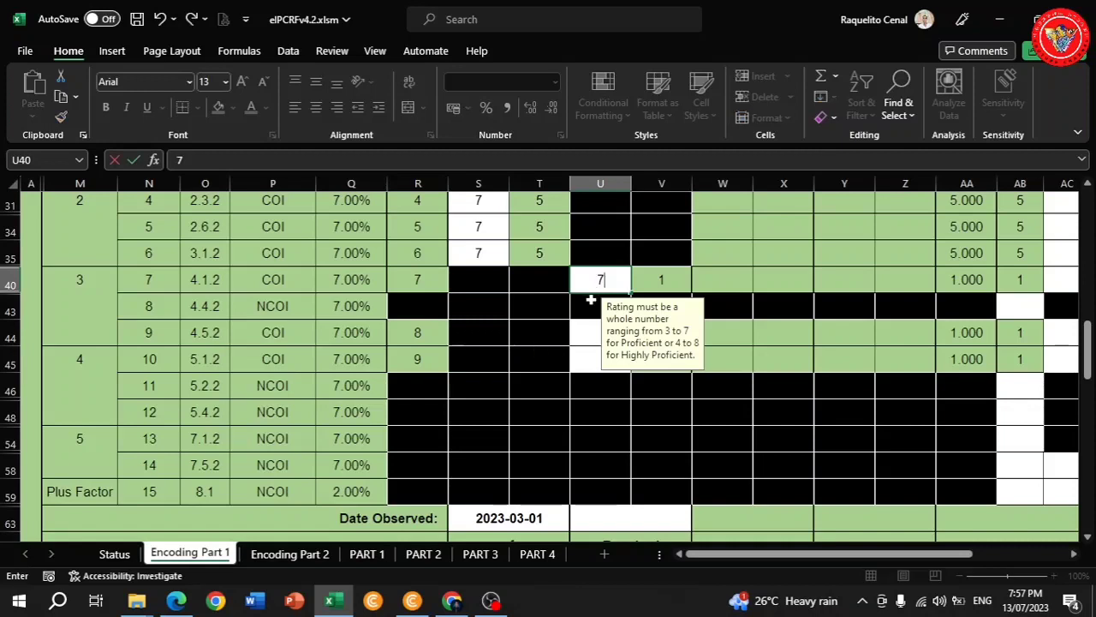
left_click(587, 335)
type("7")
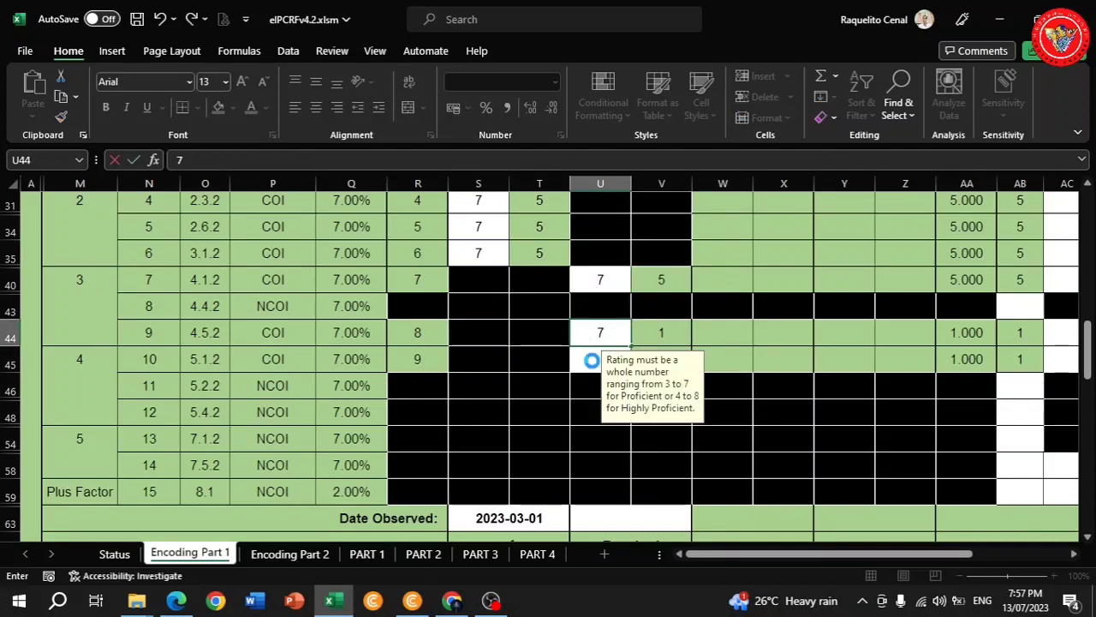
left_click(592, 361)
type("7")
scroll(619, 359, "down", 2)
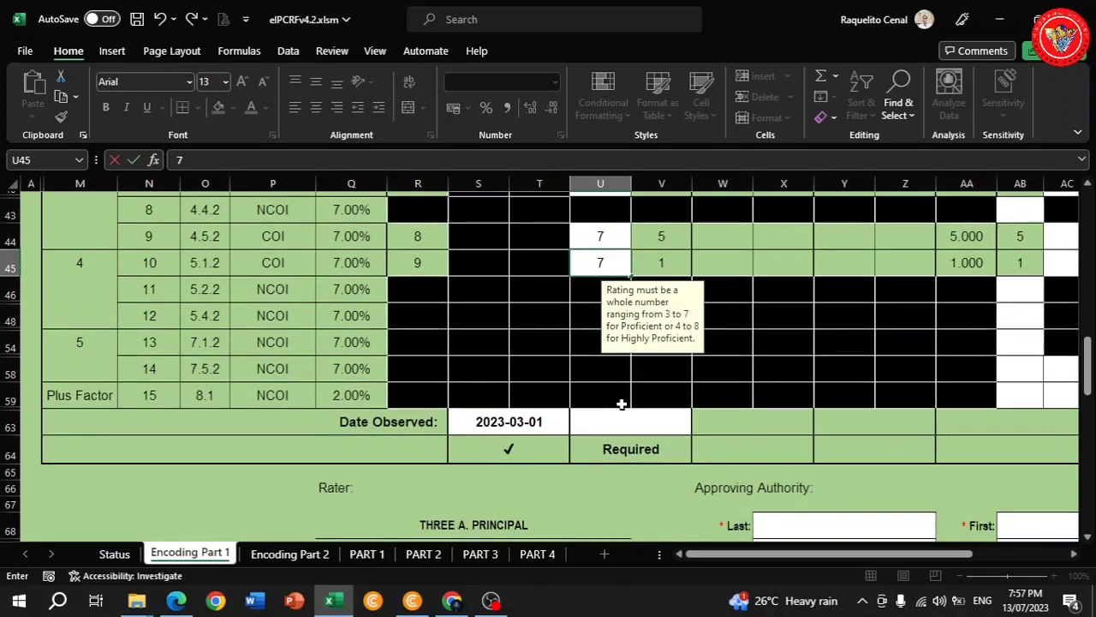
left_click(621, 420)
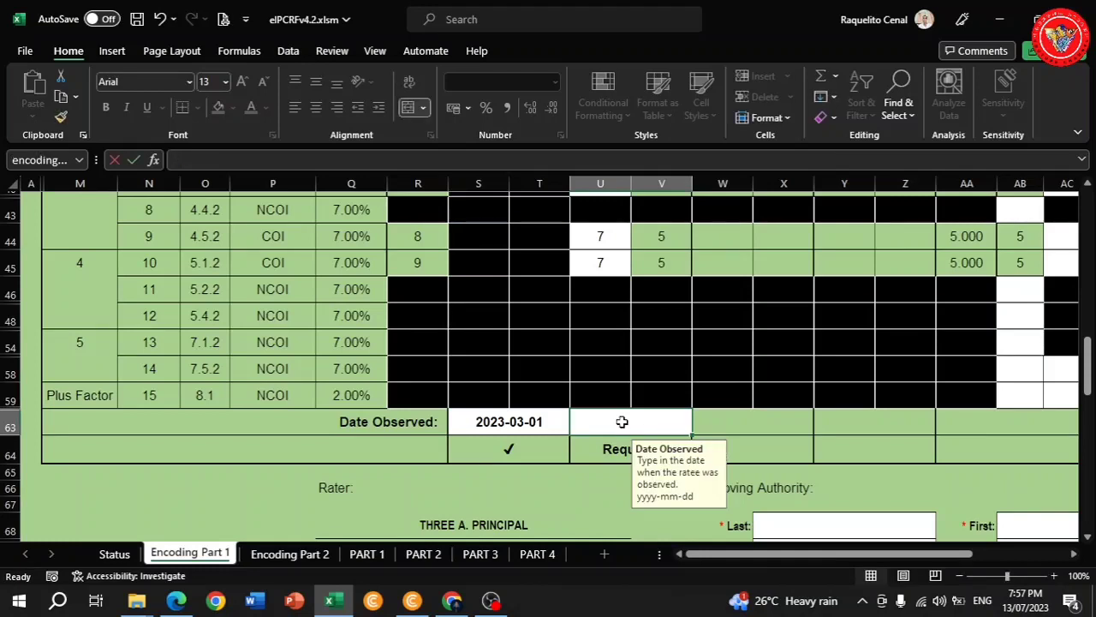
Type 2023-06-01 into COT 2's Date Observed cell, correcting the mistyped digits.
type("2023")
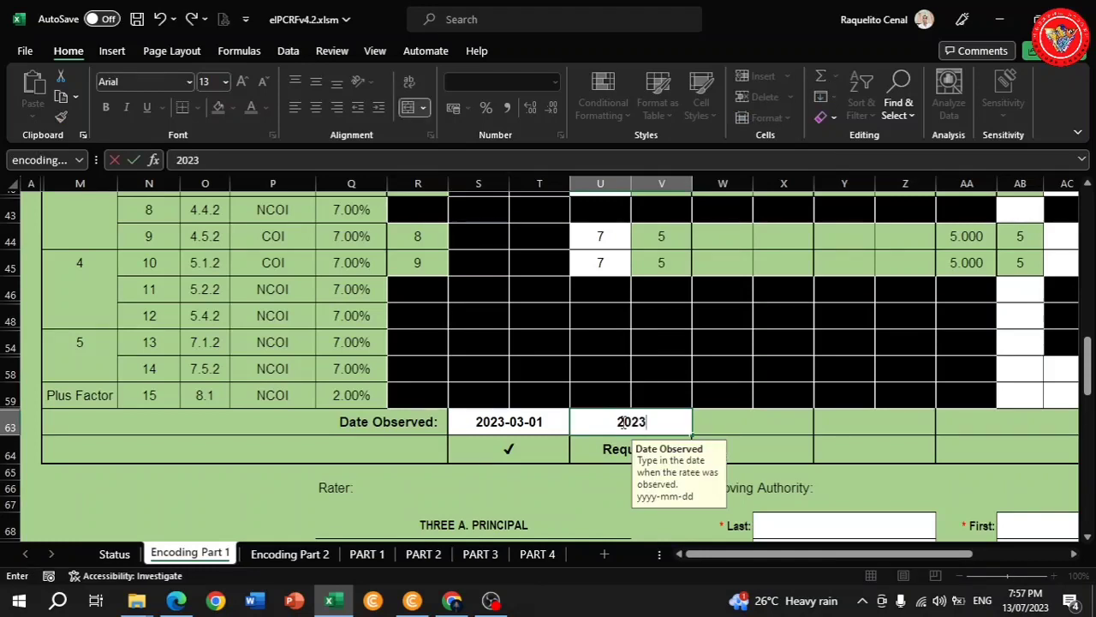
type("-05")
key("BackSpace")
type("601")
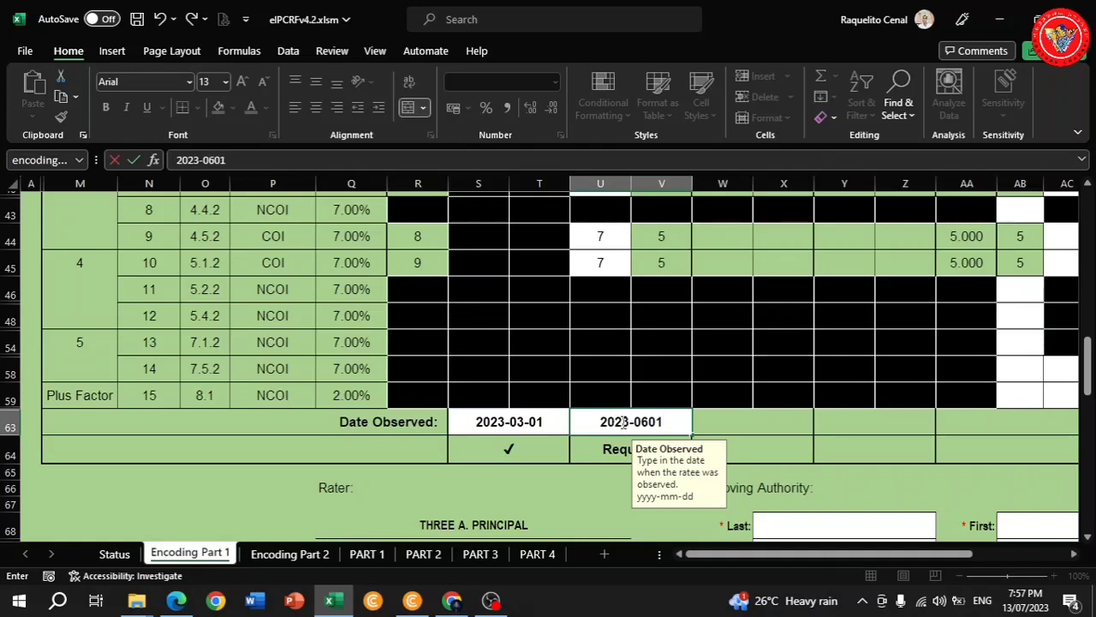
key("BackSpace")
key("BackSpace")
type("-")
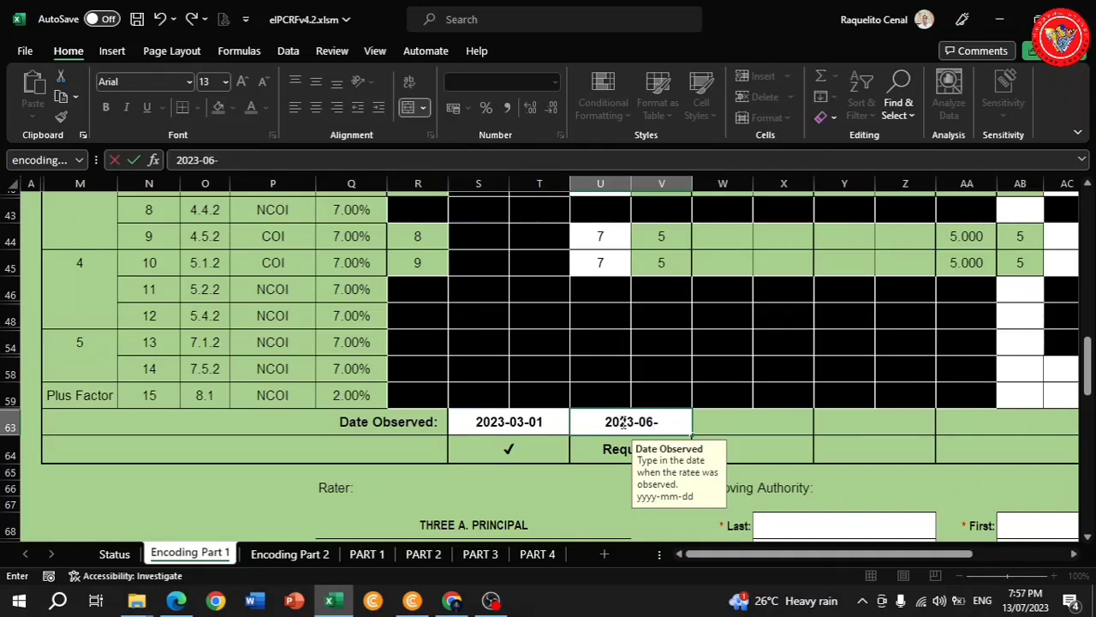
type("01")
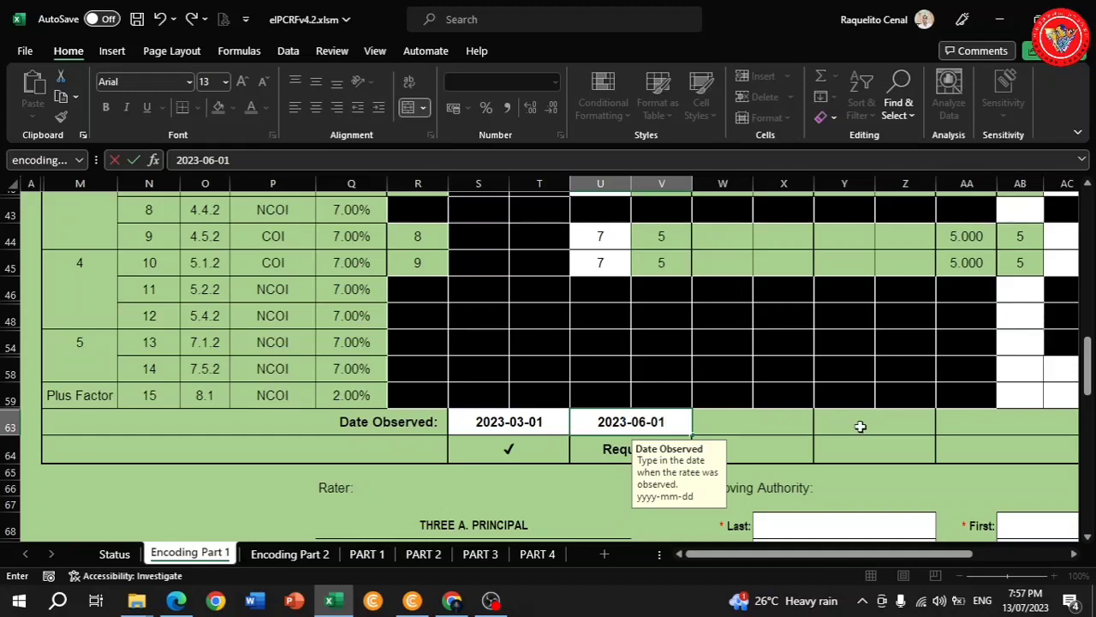
Give the NCOI objective in row 43 a Q rating of 5.
scroll(848, 424, "up", 5)
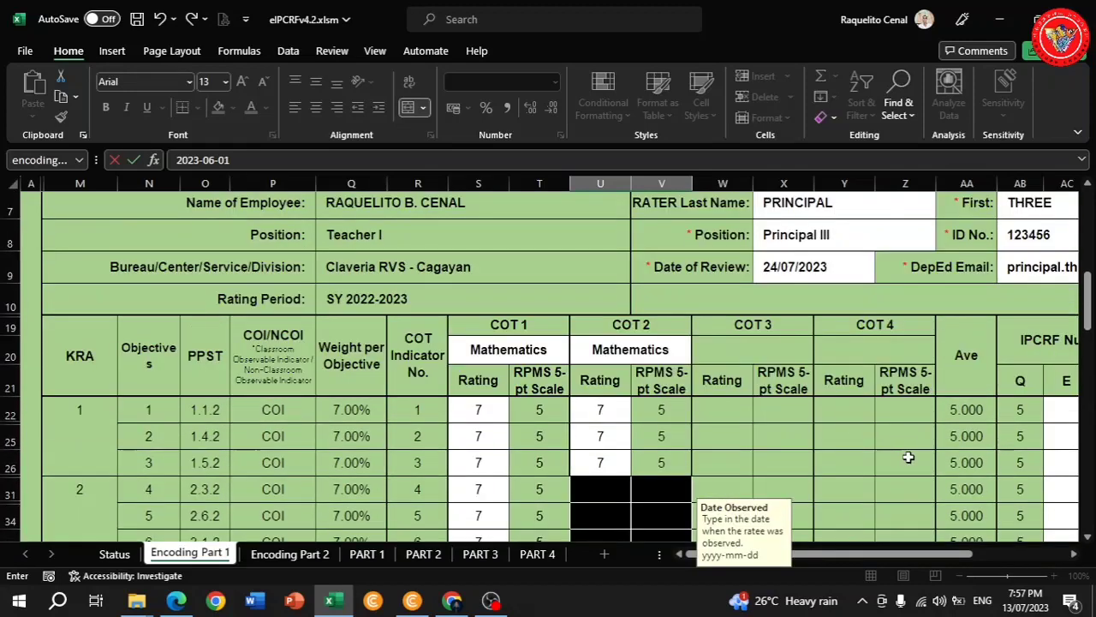
left_click(1074, 555)
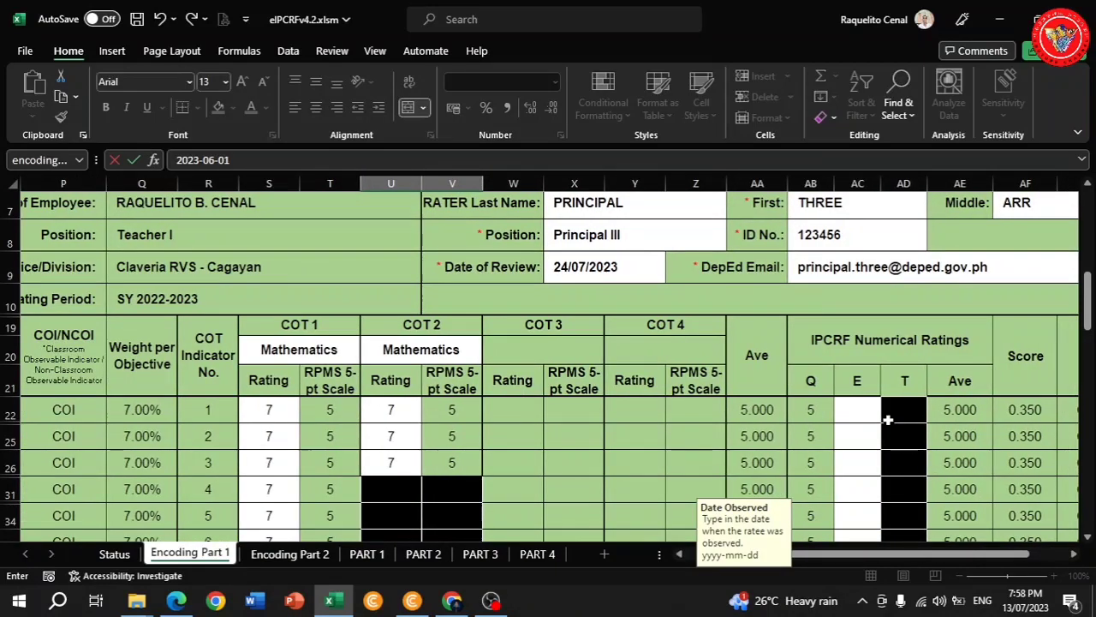
scroll(866, 414, "down", 1)
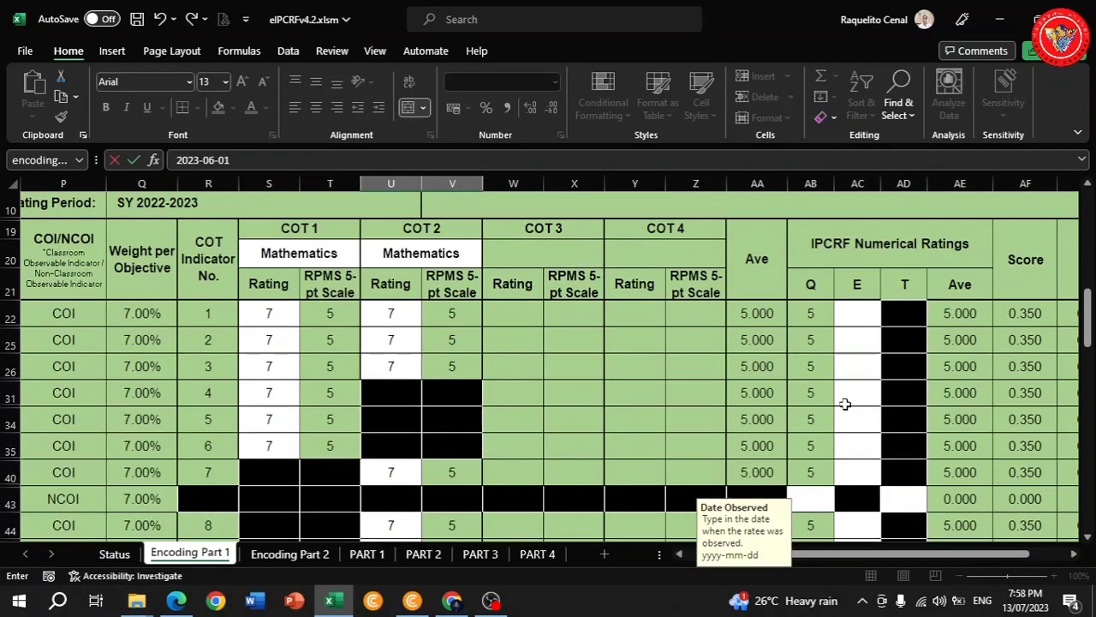
scroll(845, 404, "down", 1)
left_click(808, 446)
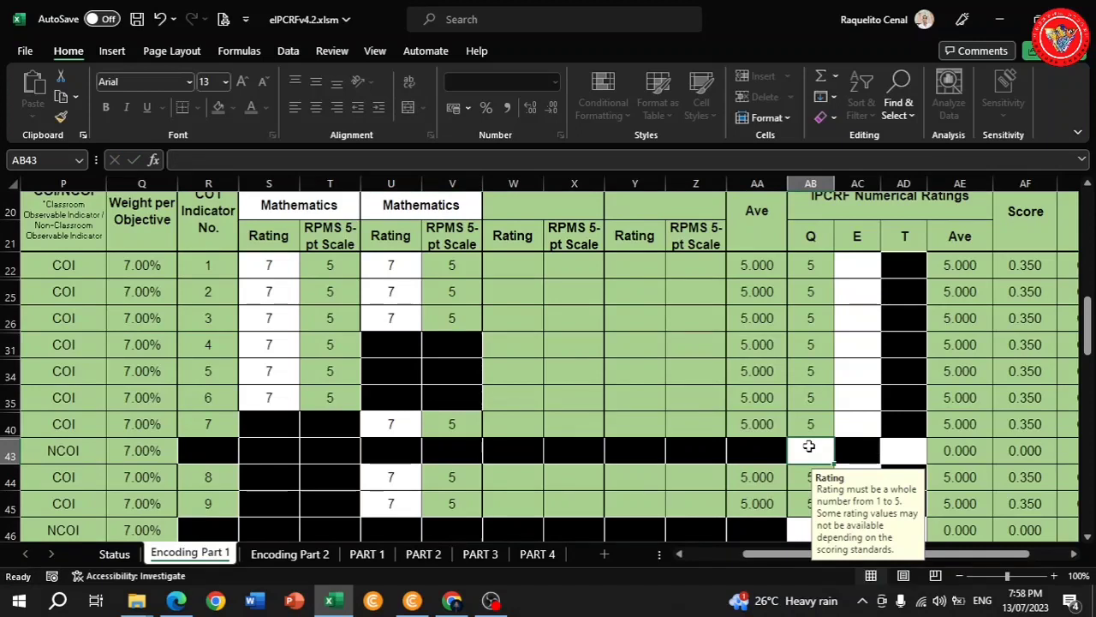
type("5")
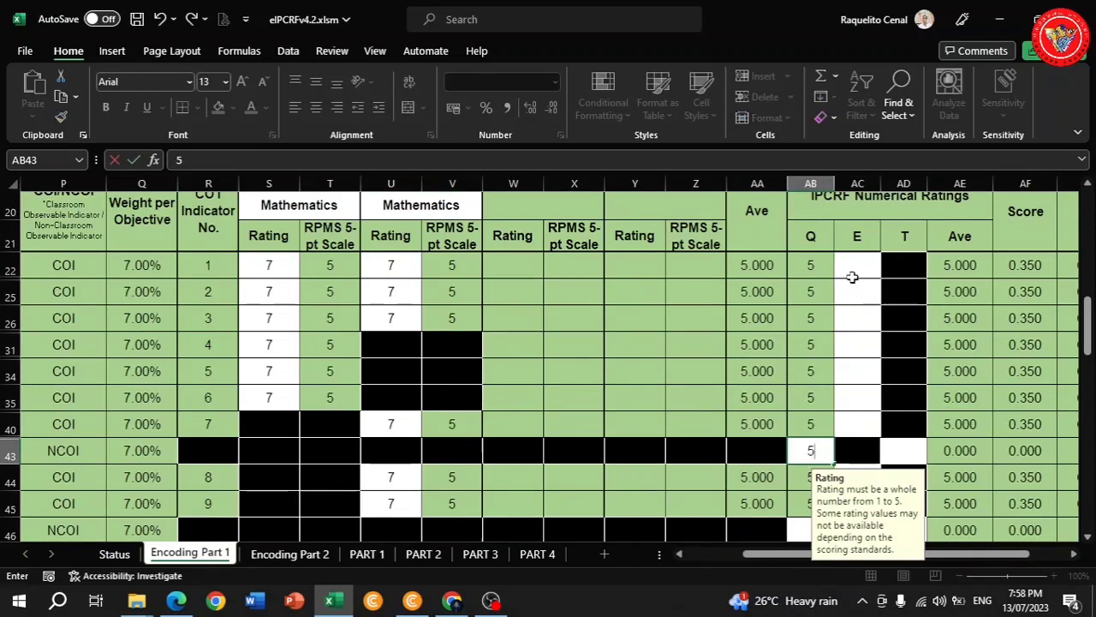
Enter E ratings of 5 for COI indicators 1 through 4.
left_click(852, 277)
type("5")
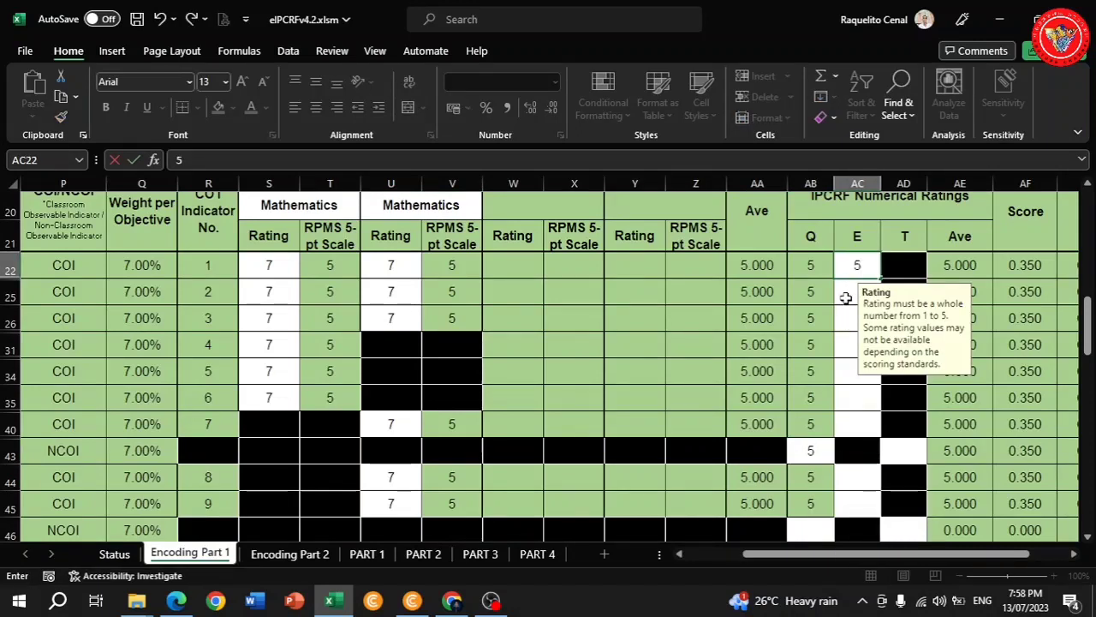
left_click(845, 297)
type("5")
left_click(851, 319)
type("5")
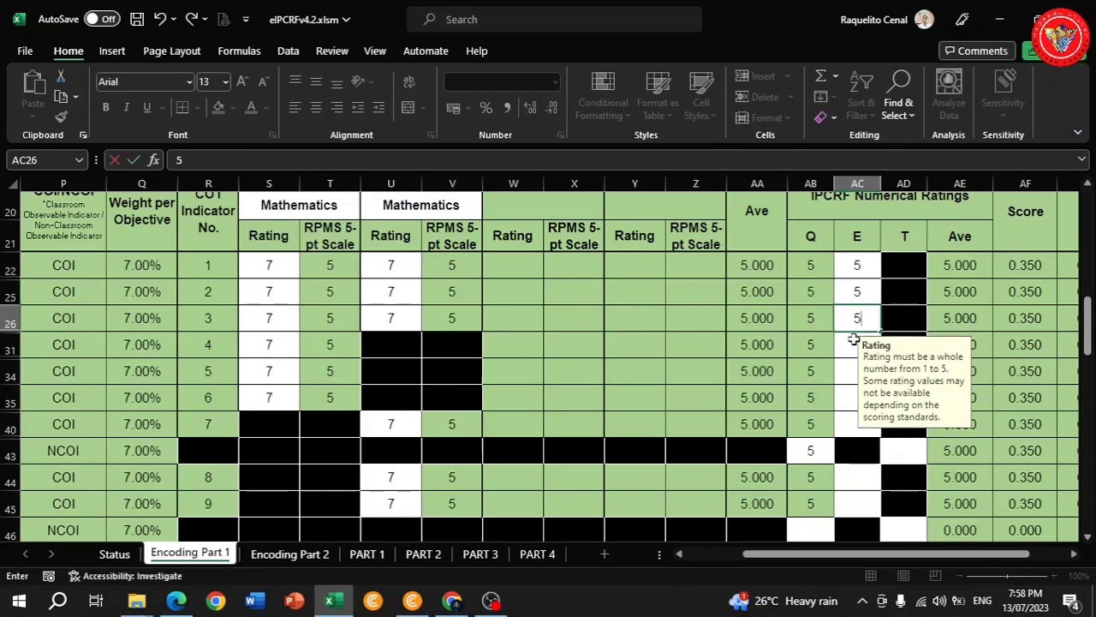
left_click(854, 344)
type("5")
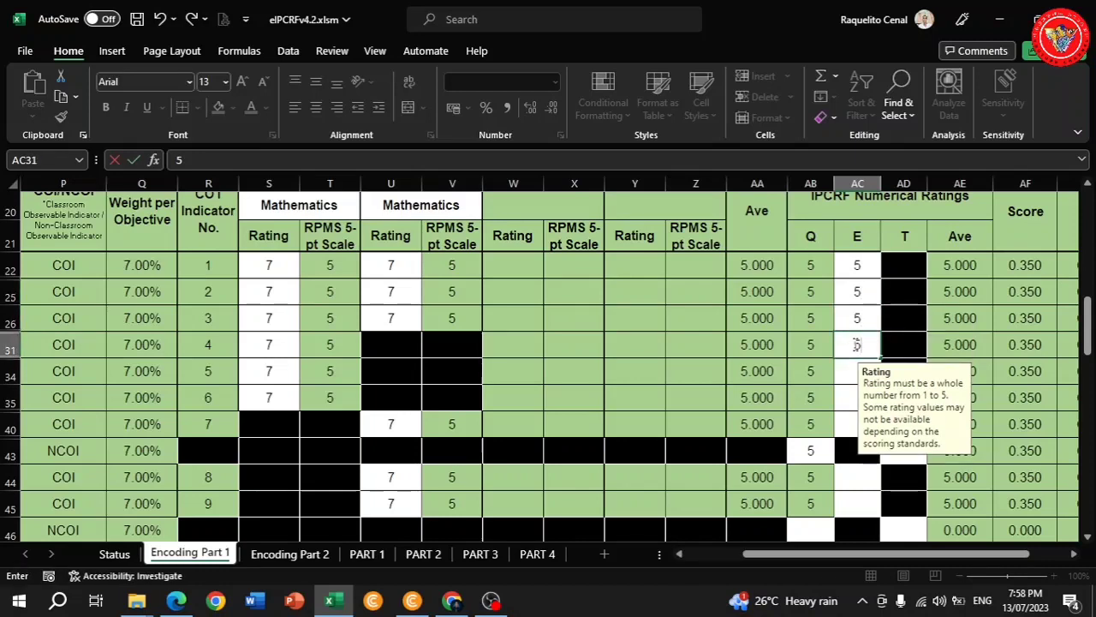
Continue E ratings of 5 down the column through COI indicator 9.
key("Return")
type("5")
key("Return")
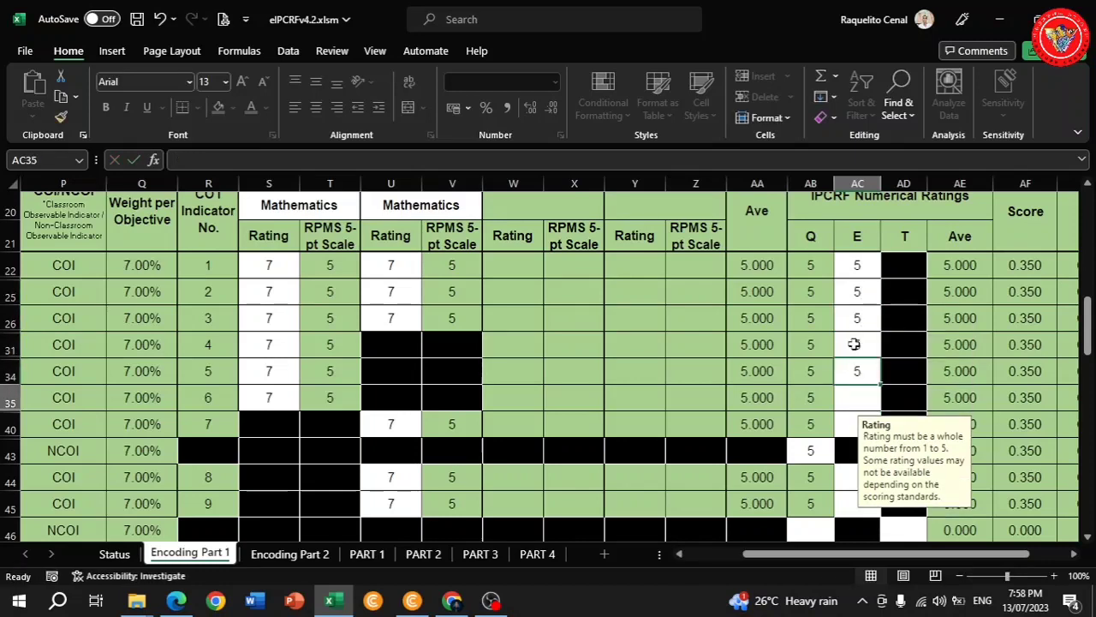
type("5")
key("Return")
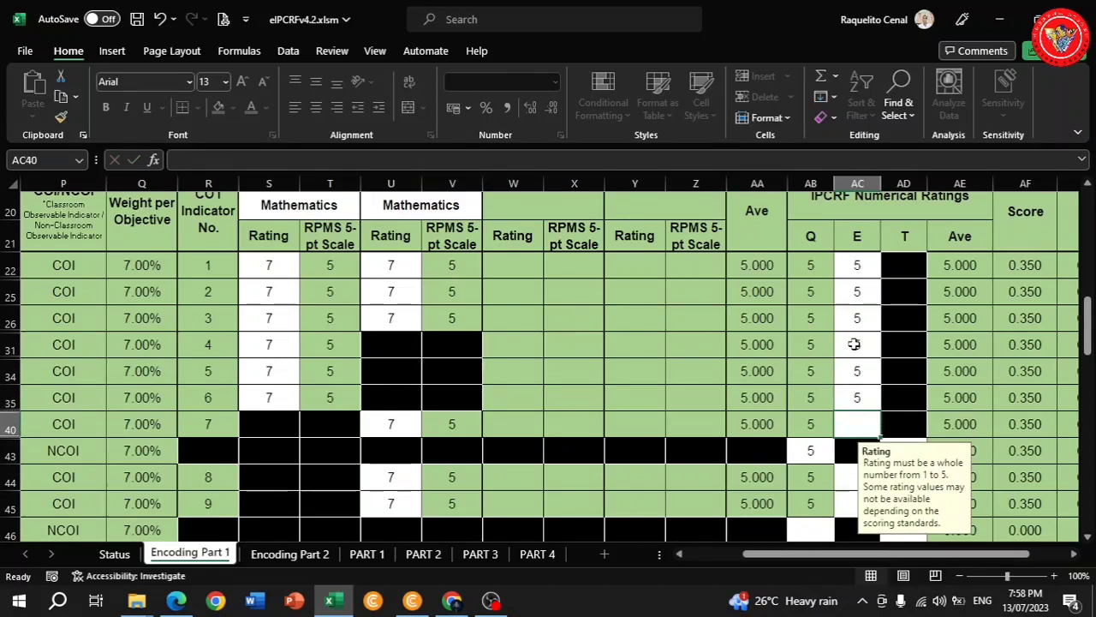
type("5")
key("Return")
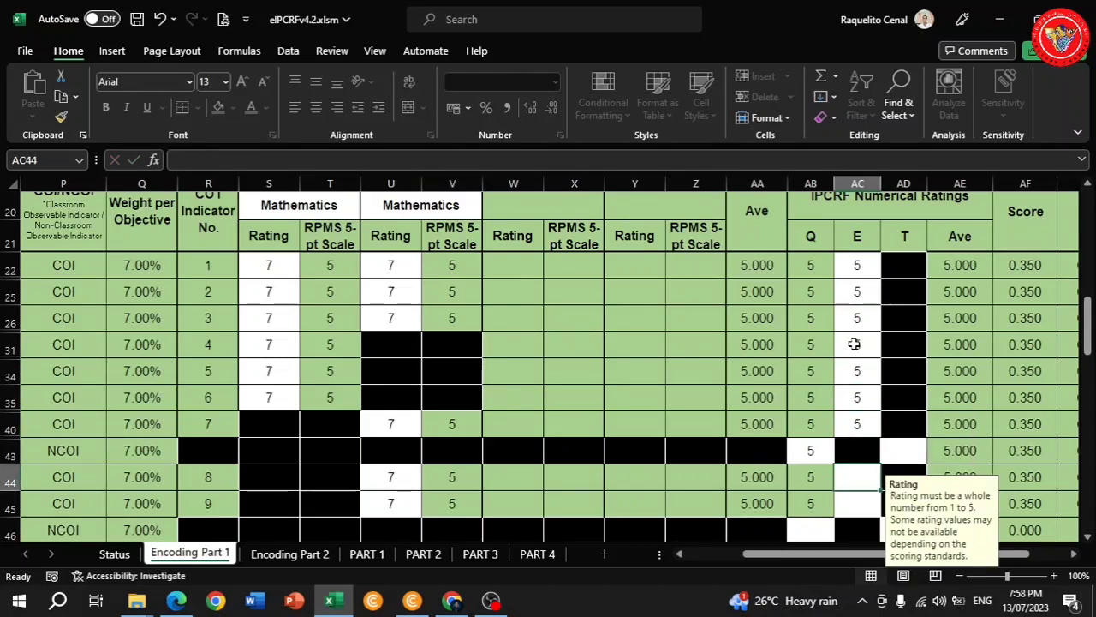
type("5")
key("Return")
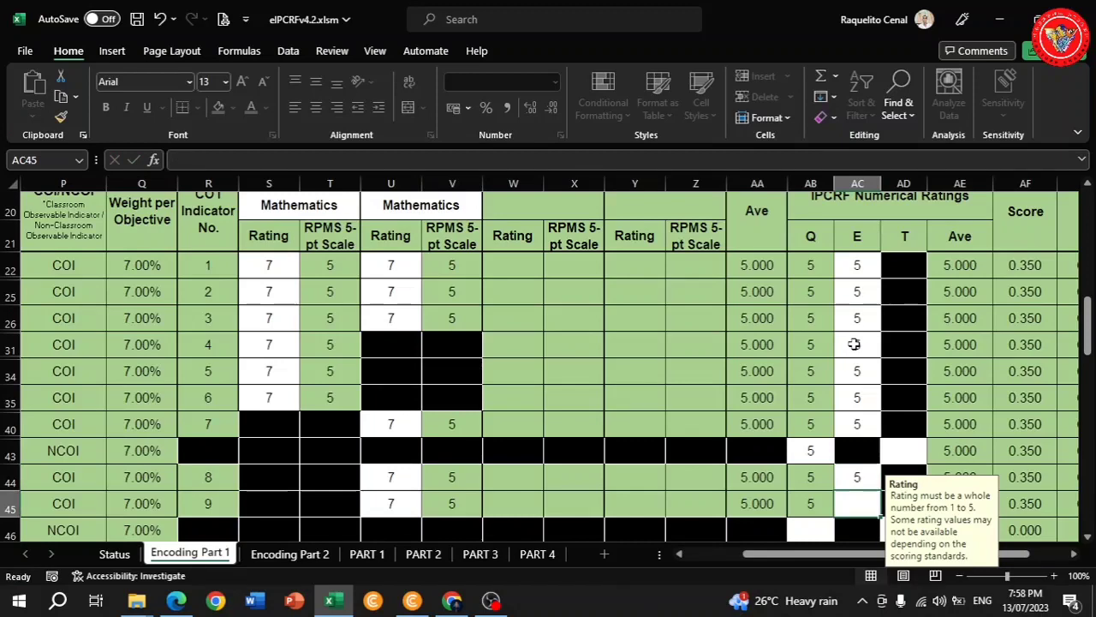
type("5")
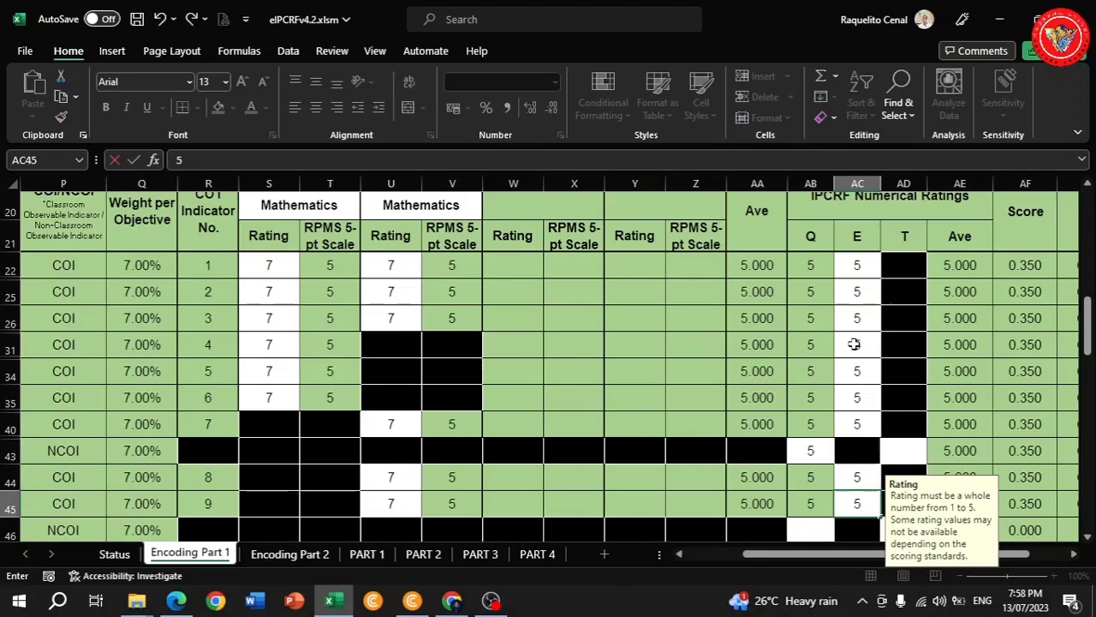
key("Return")
scroll(840, 416, "down", 2)
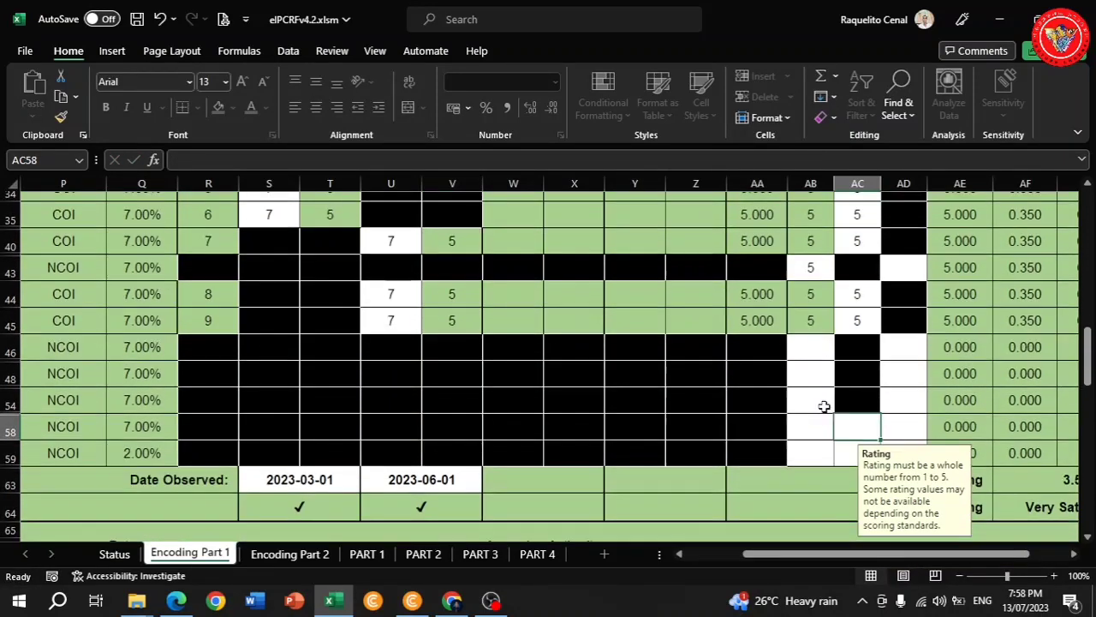
Give NCOI rows 46–58 Q ratings of 5 and row 59 a Q rating of 4.
left_click(808, 350)
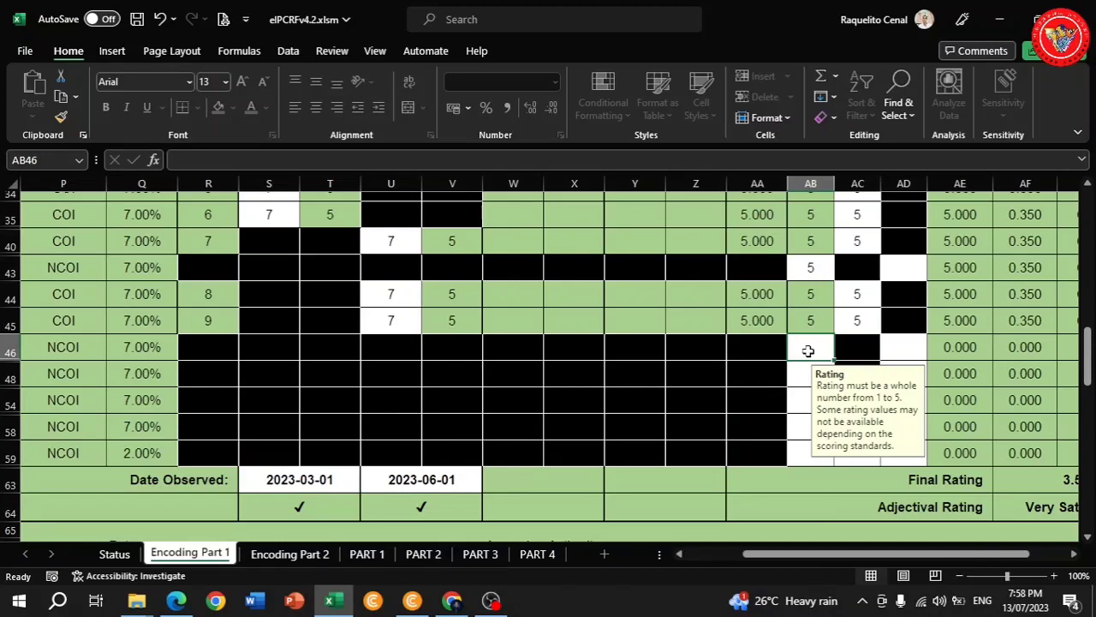
type("5")
key("Return")
type("5")
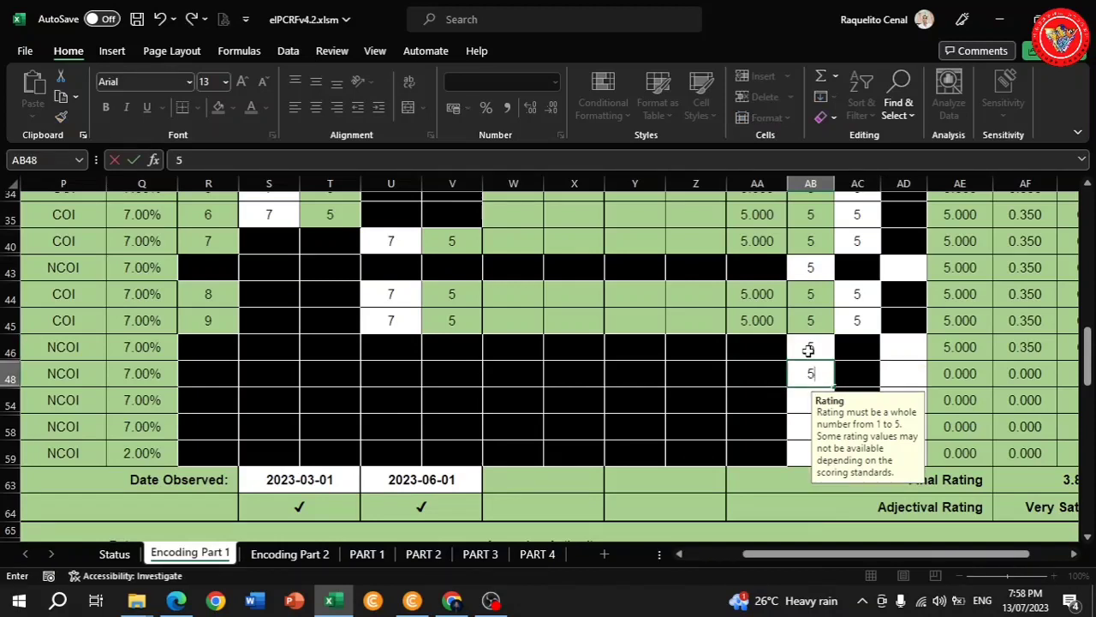
key("Return")
type("5")
key("Return")
type("5")
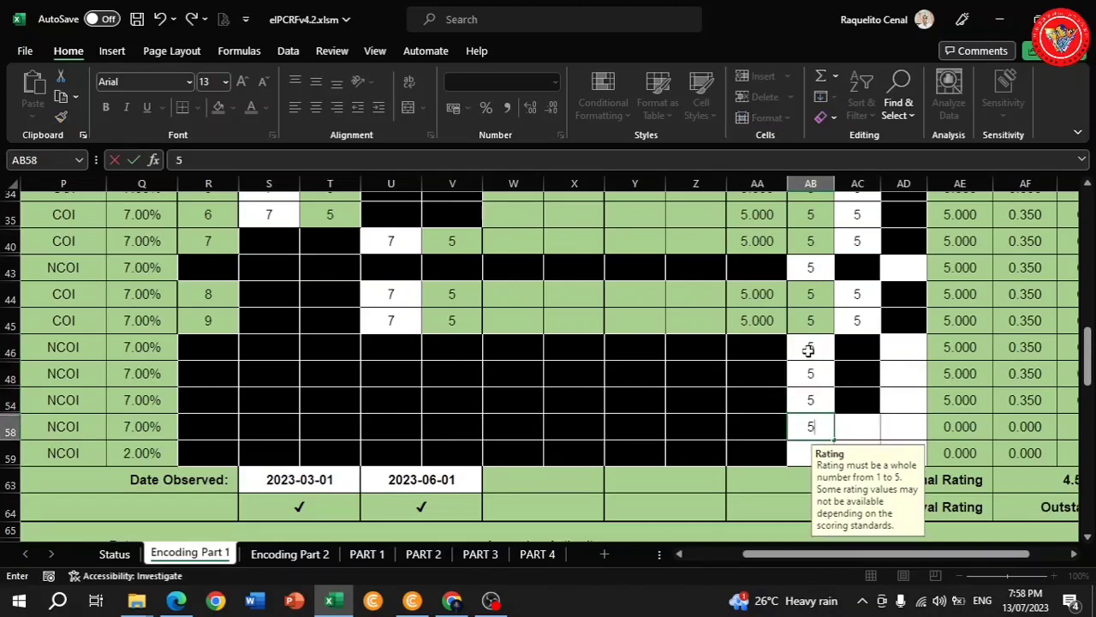
key("Return")
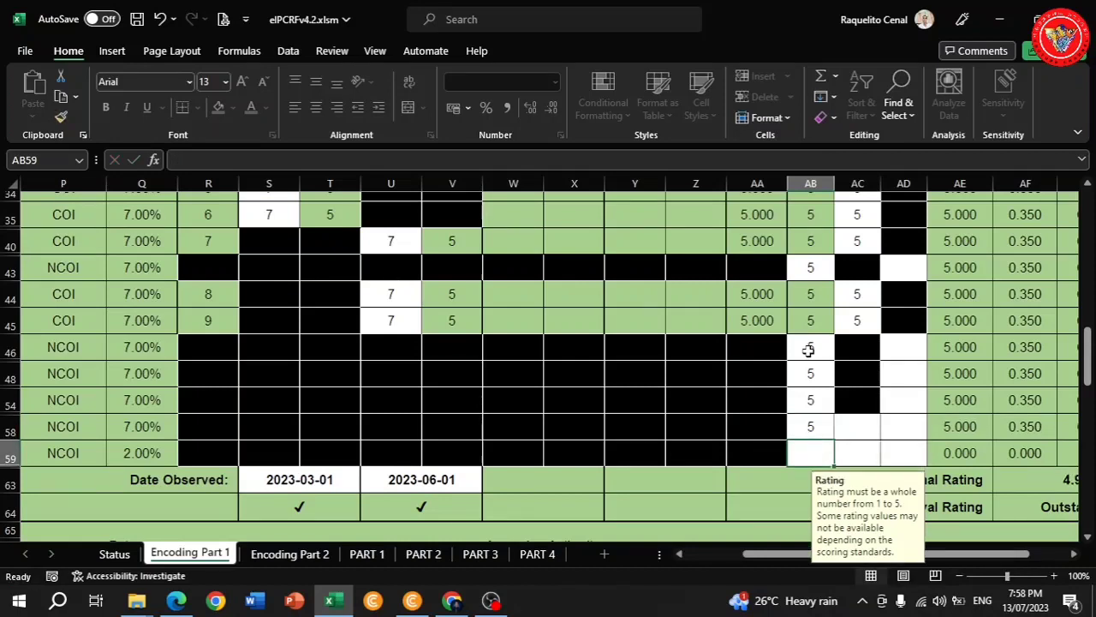
type("4")
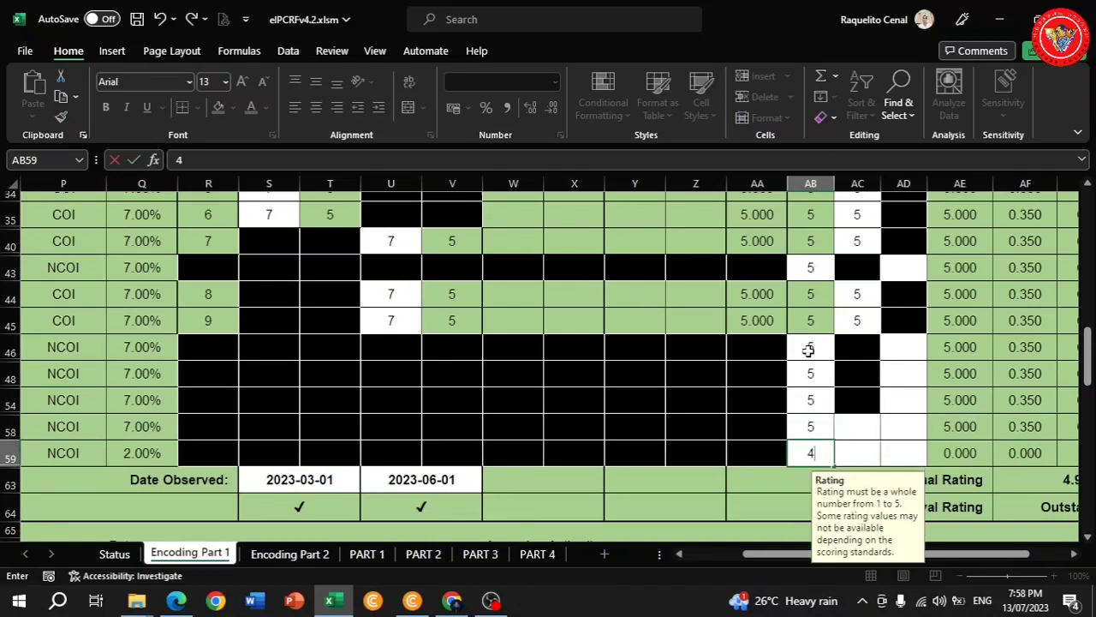
key("Return")
Enter E ratings of 4 for NCOI rows 58 and 59.
scroll(880, 313, "up", 2)
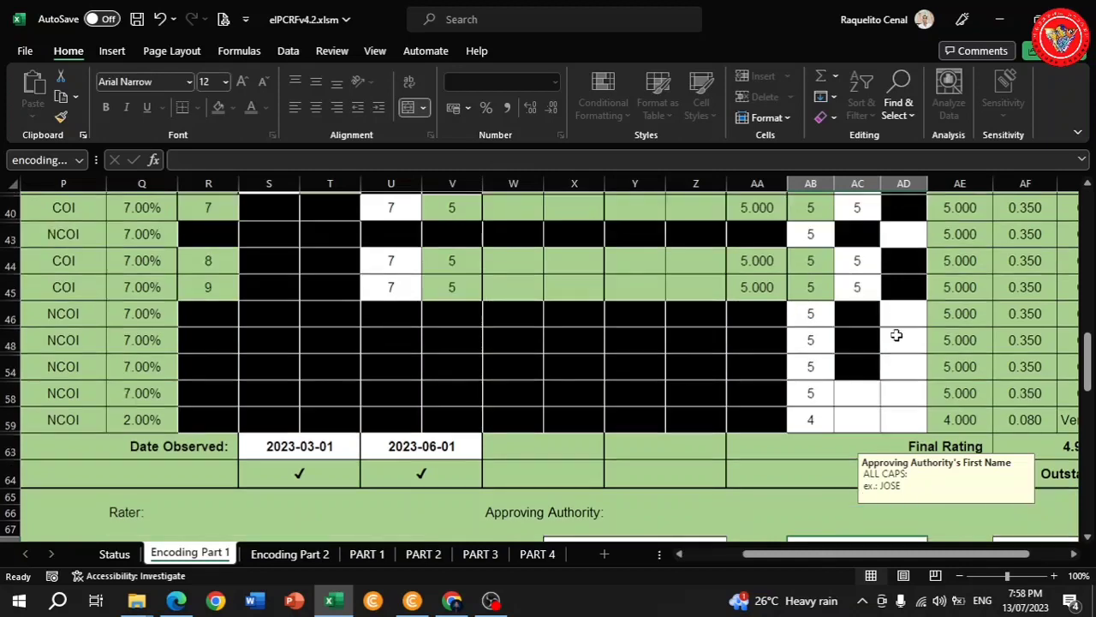
left_click(860, 421)
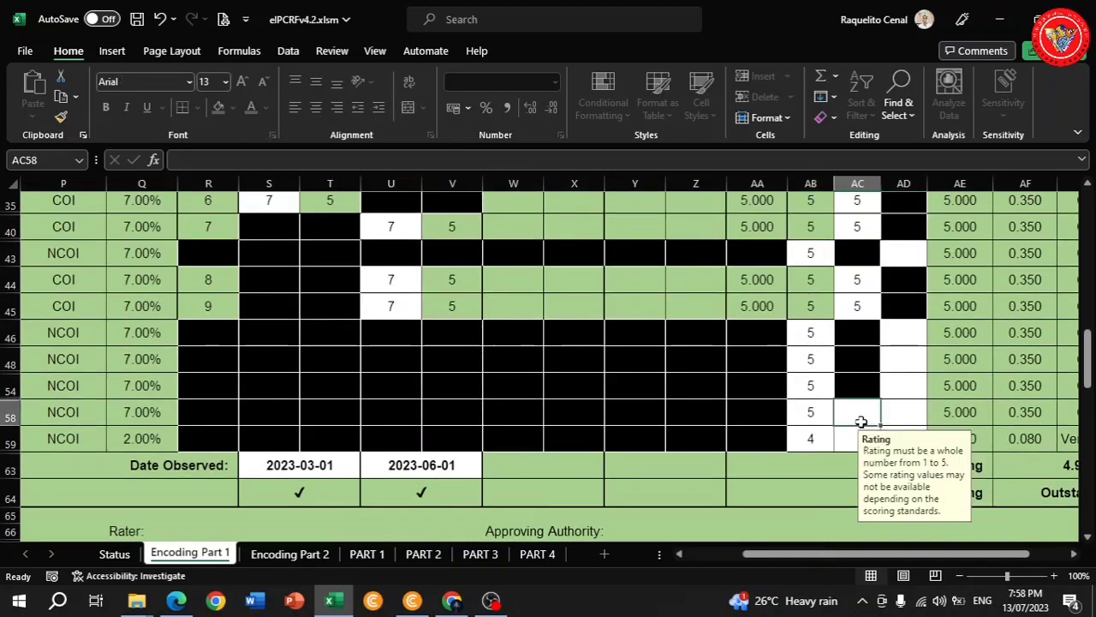
type("4")
key("Return")
type("4")
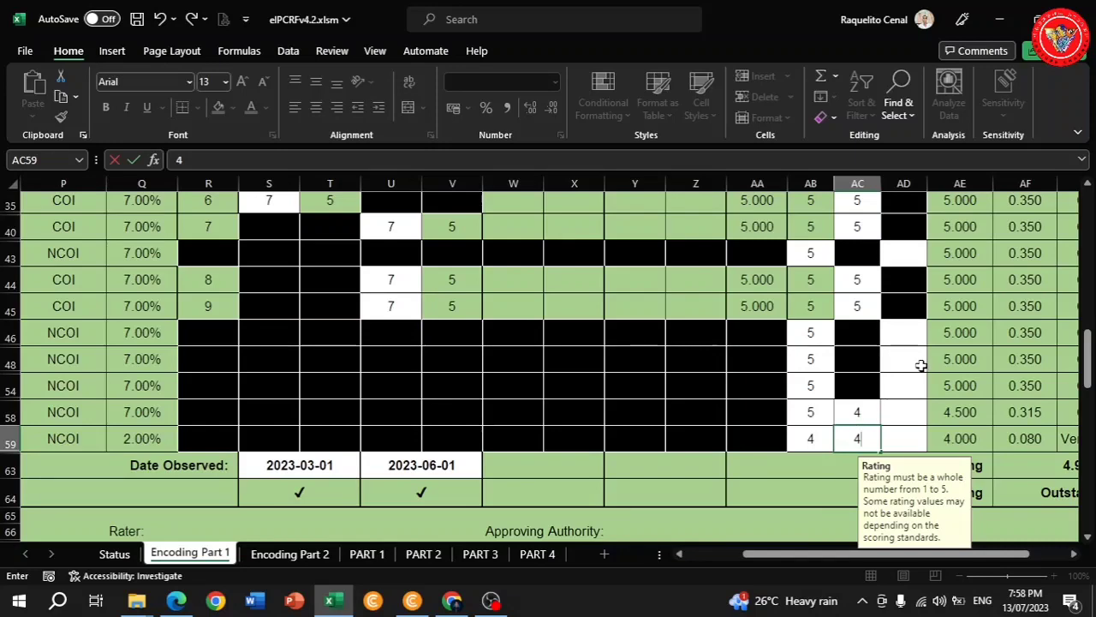
scroll(921, 369, "up", 3)
scroll(923, 377, "up", 2)
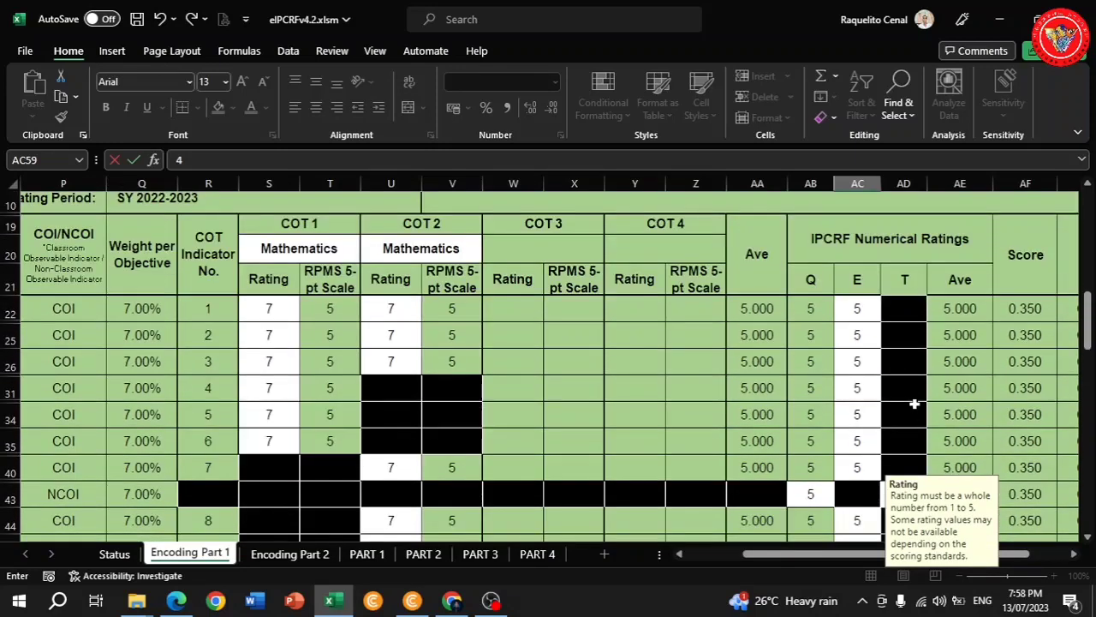
scroll(913, 395, "down", 2)
Give NCOI rows 43 through 54 T ratings of 5.
left_click(912, 398)
type("5")
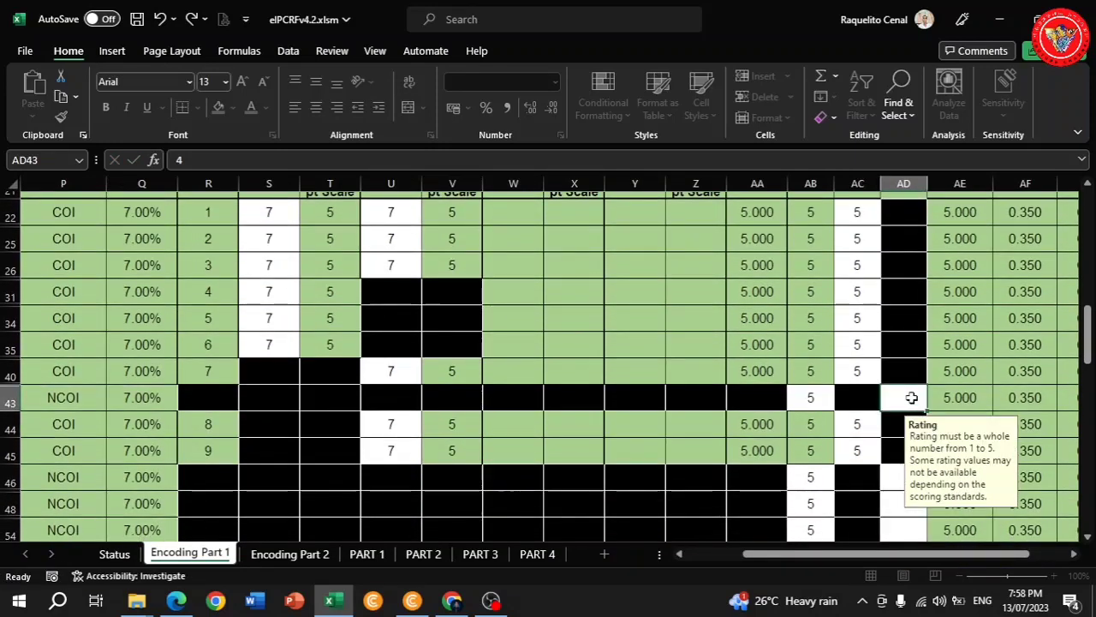
key("Return")
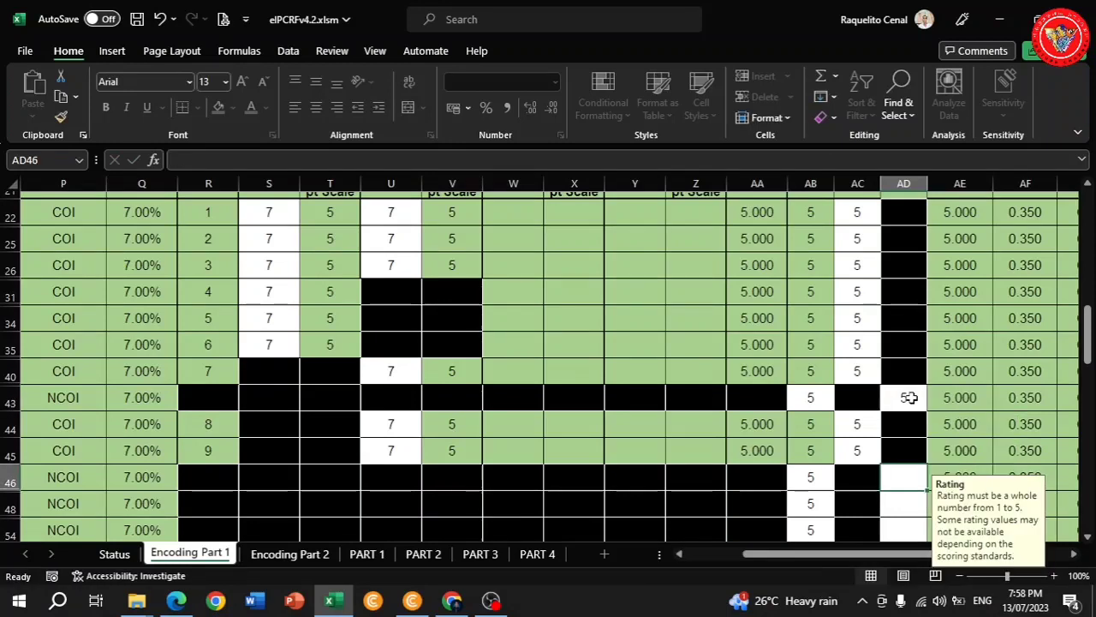
type("5")
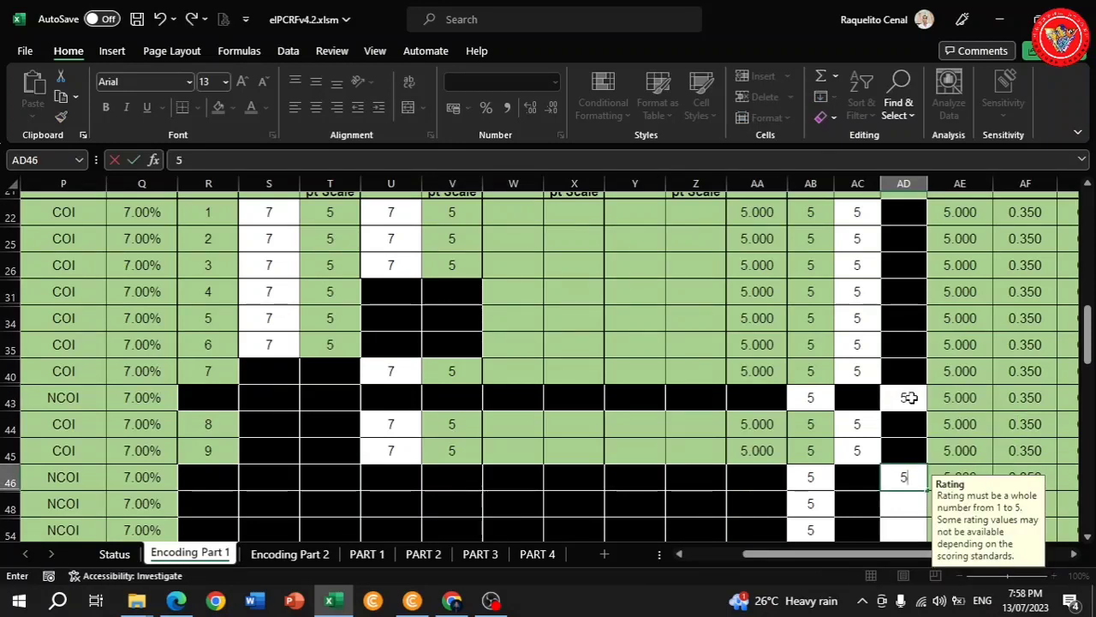
key("Return")
type("5")
key("Return")
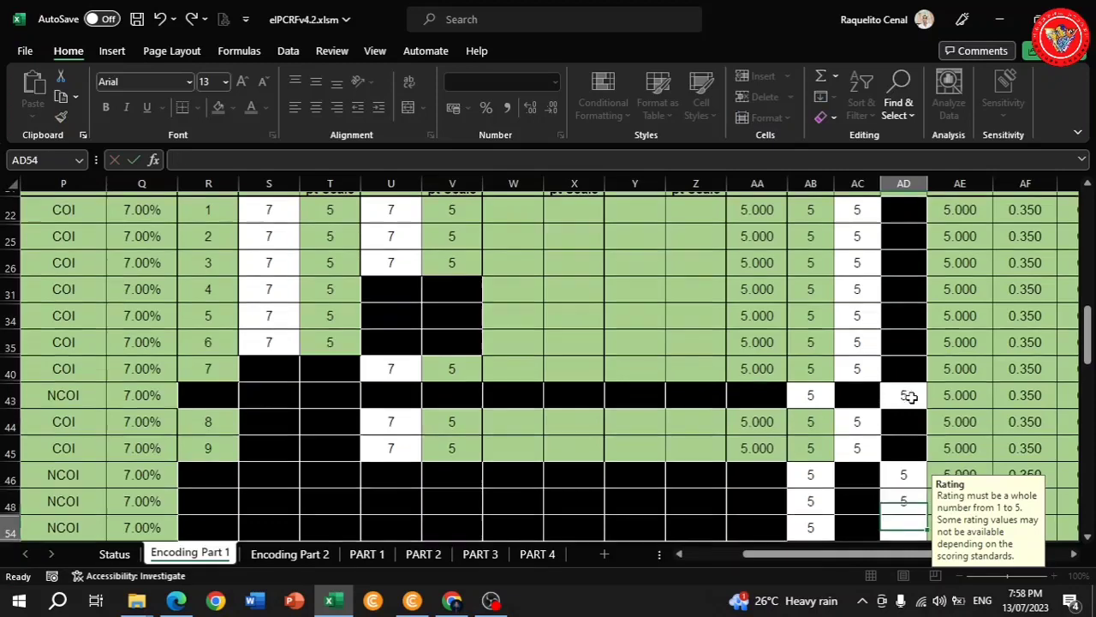
type("5")
key("Return")
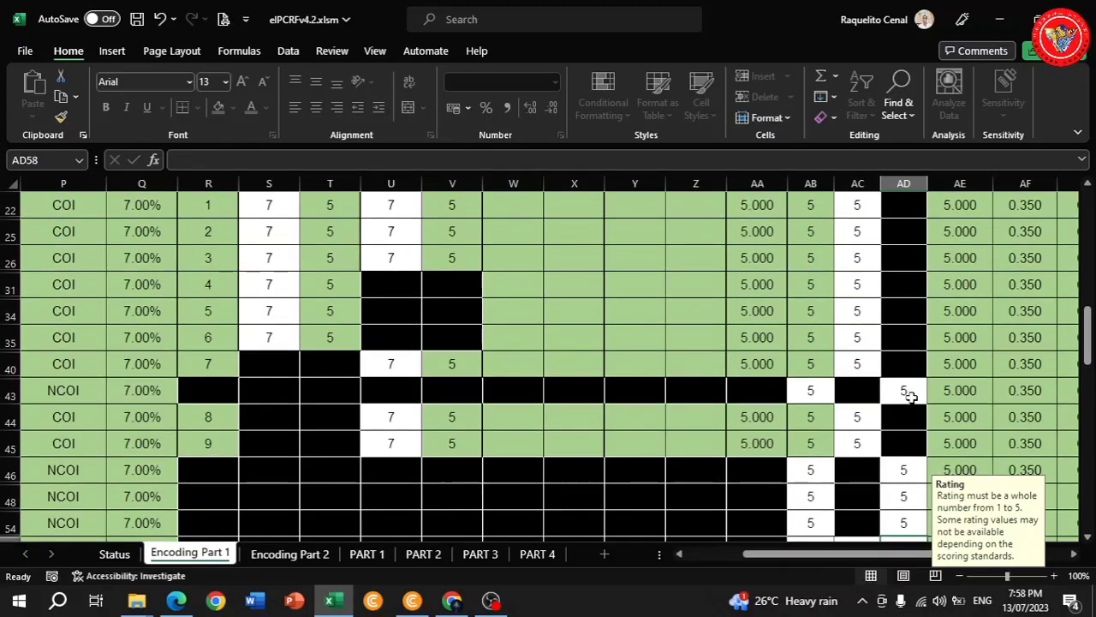
Enter T ratings of 4 for rows 58 and 59, bringing the final rating to 4.933.
scroll(910, 396, "down", 4)
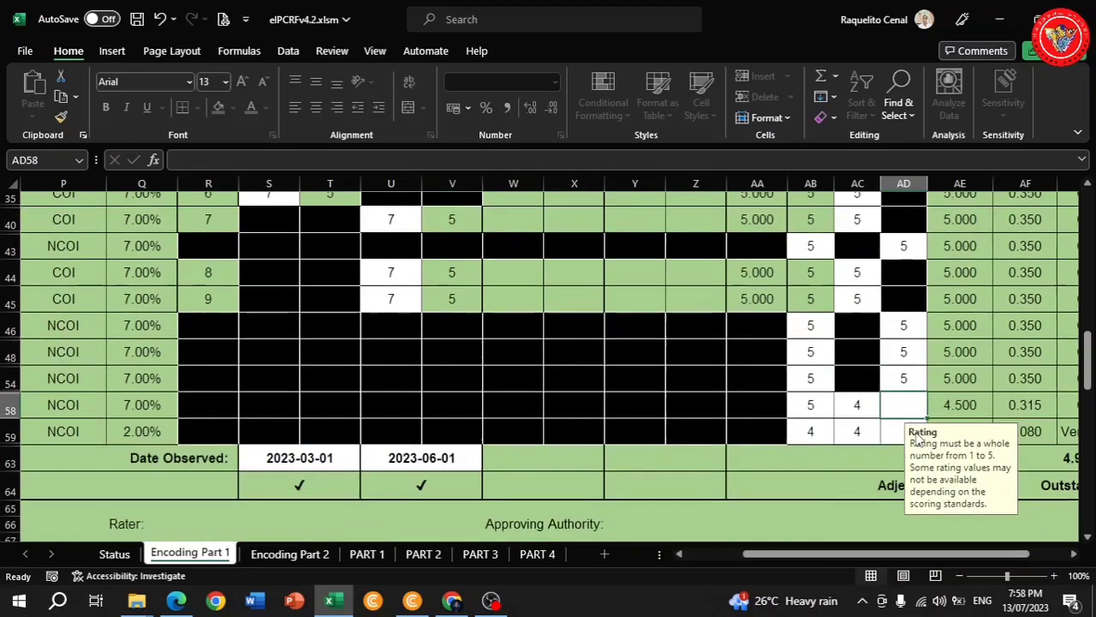
type("4")
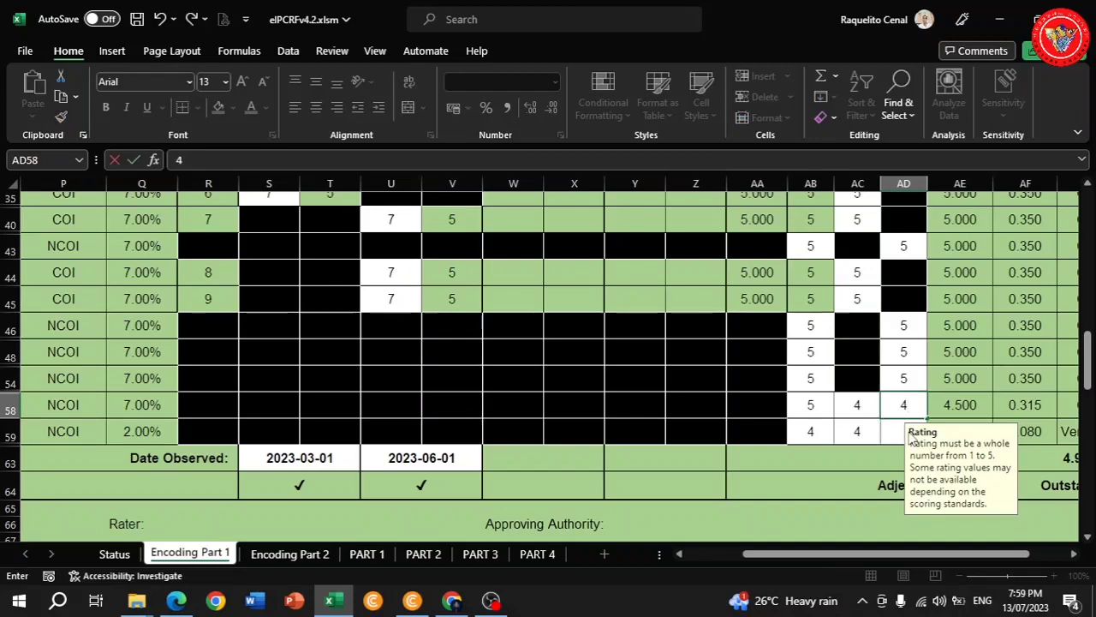
left_click(897, 431)
type("4")
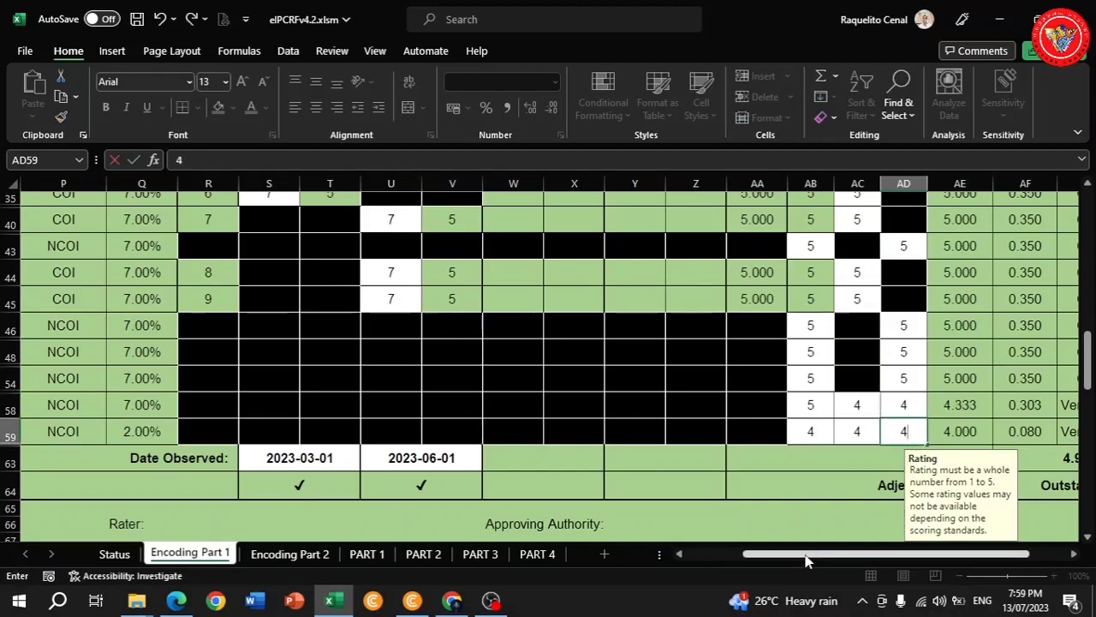
left_click_drag(805, 561, 835, 561)
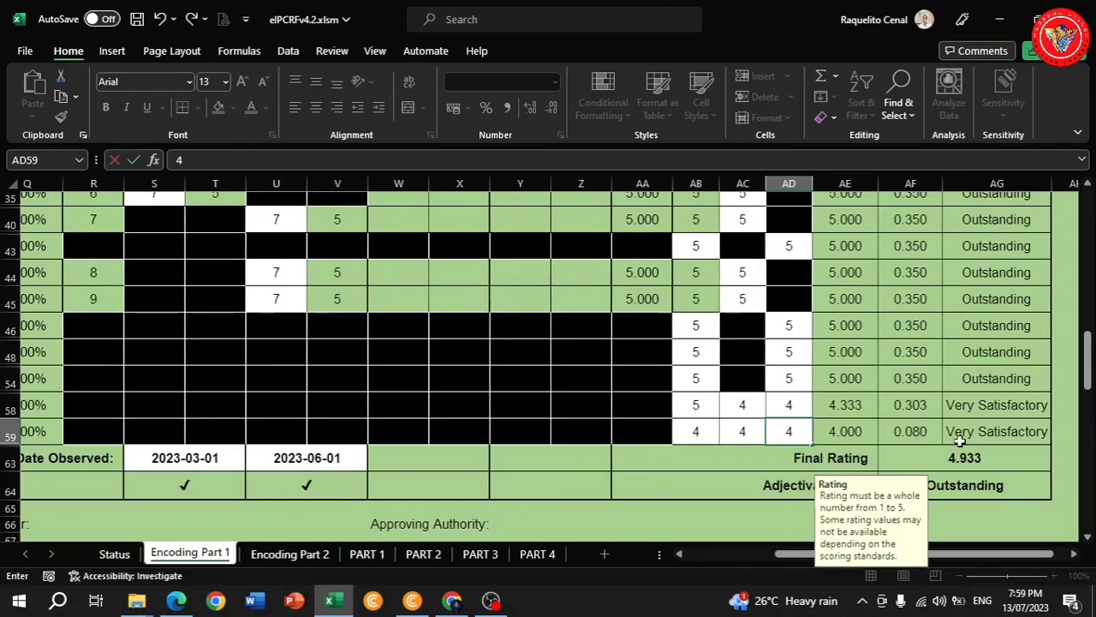
scroll(959, 439, "up", 4)
scroll(963, 437, "down", 3)
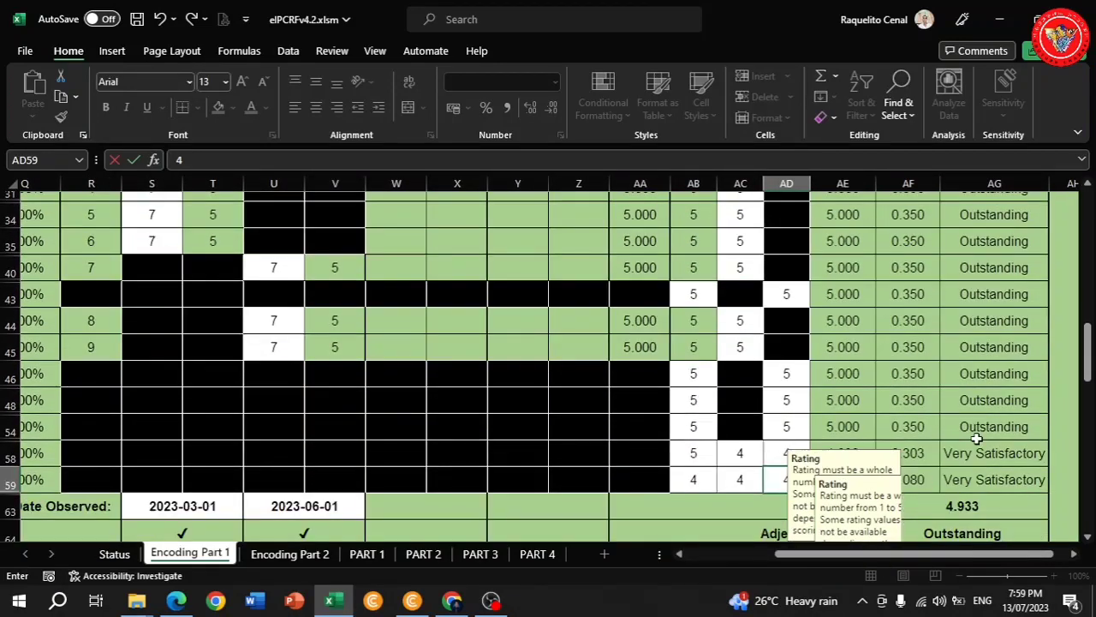
scroll(976, 438, "down", 2)
scroll(968, 436, "down", 1)
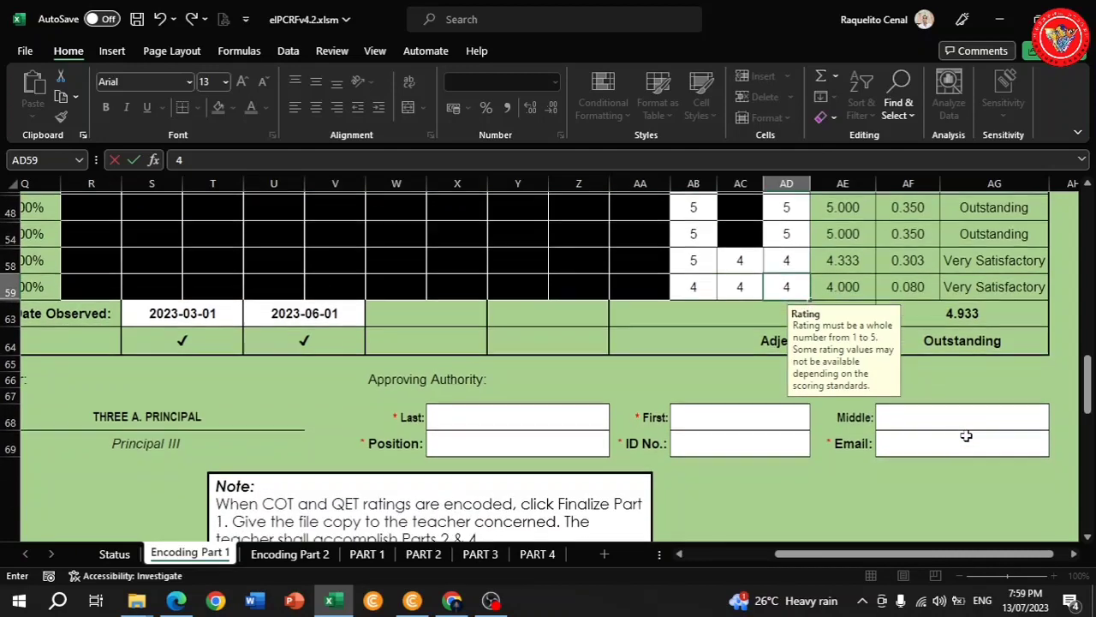
Enter the Approving Authority's last, first and middle names.
left_click(503, 417)
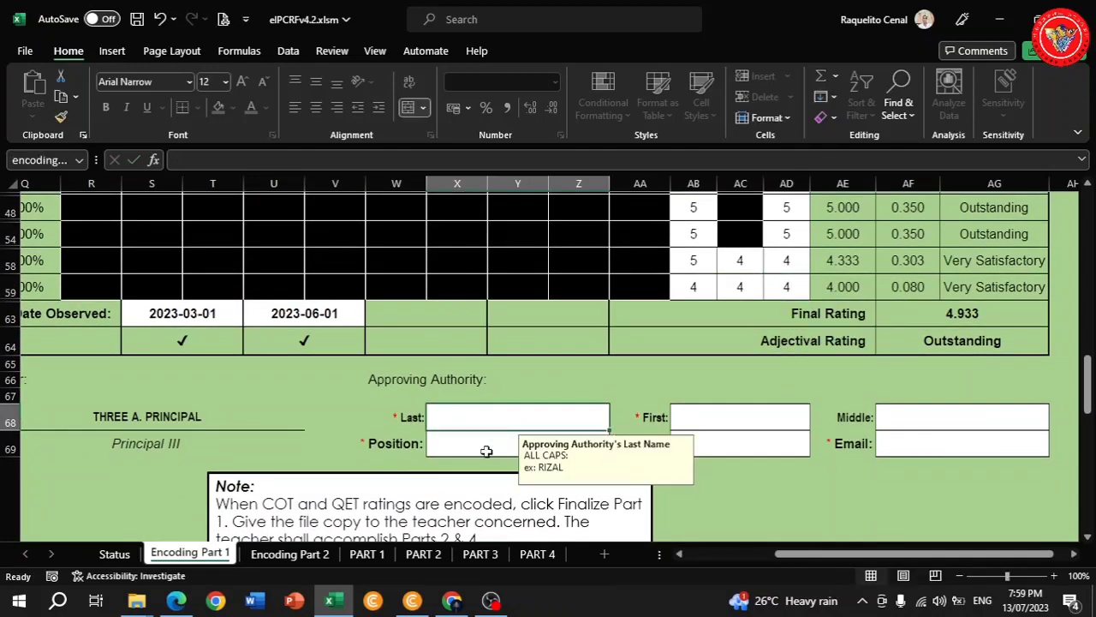
type("PRINCIPAL")
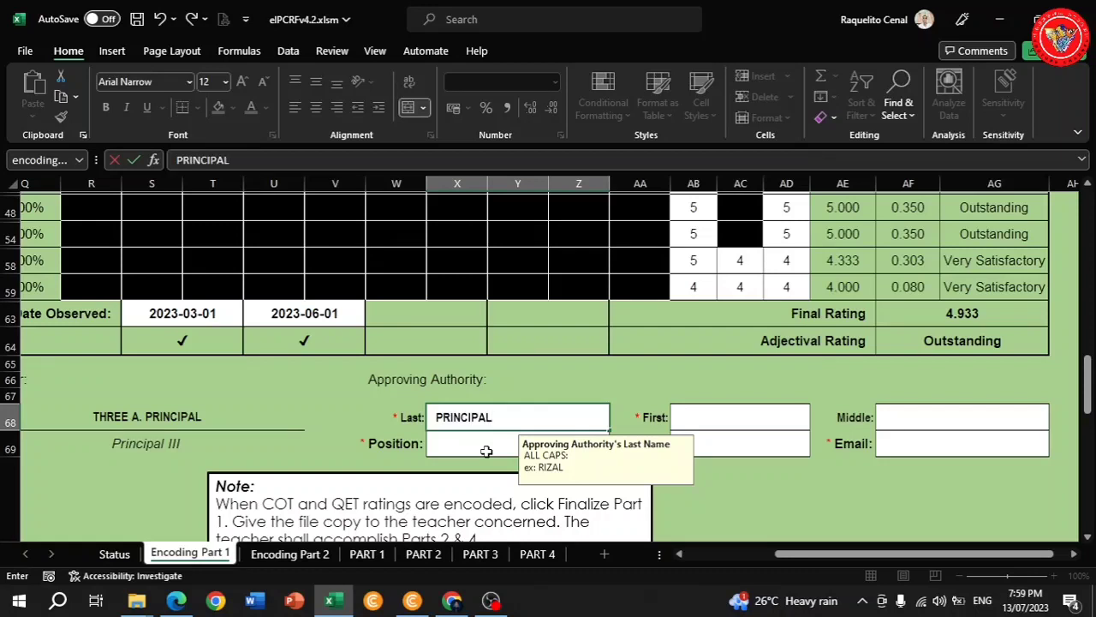
left_click(702, 420)
type("THREE")
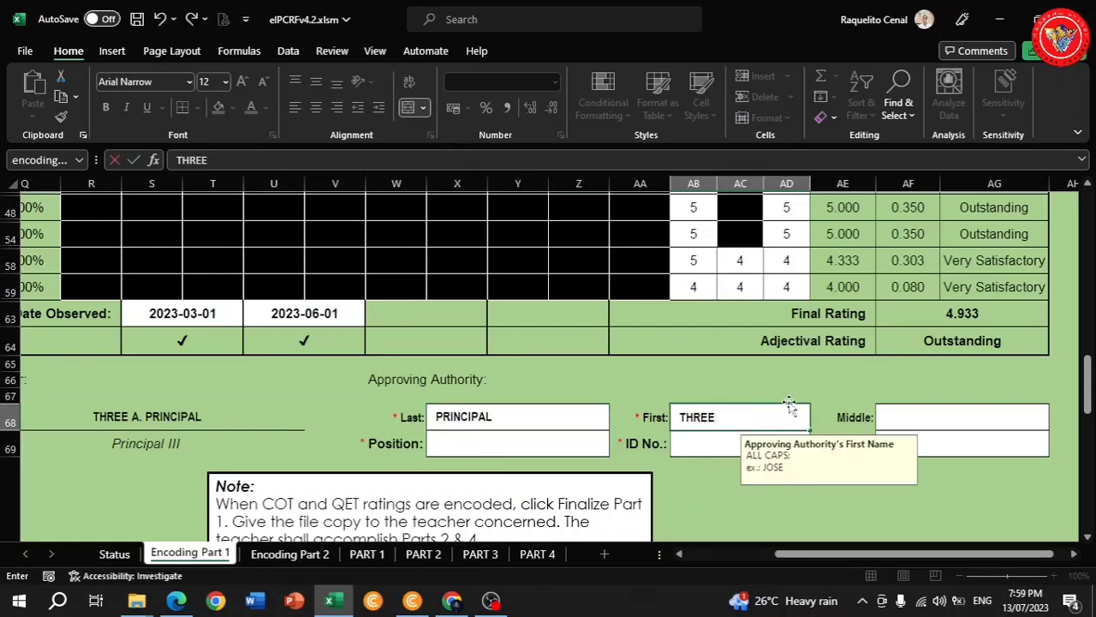
left_click(916, 417)
type("ARR")
Set the approver's position to Principal III and enter their ID number and DepEd e-mail.
left_click(514, 443)
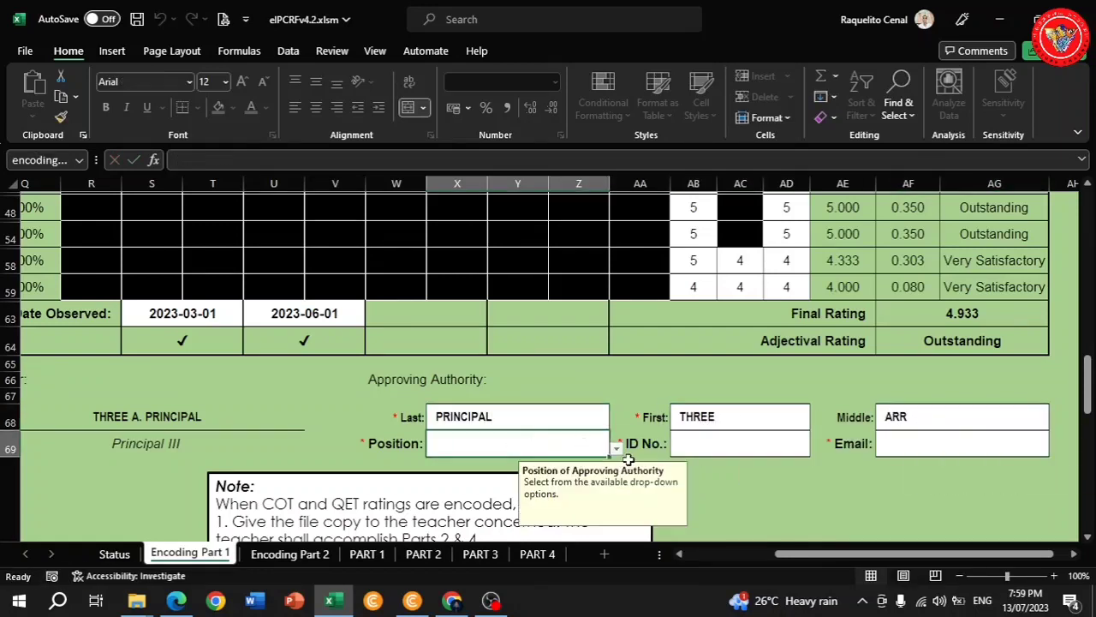
left_click(616, 449)
left_click(454, 535)
left_click(742, 443)
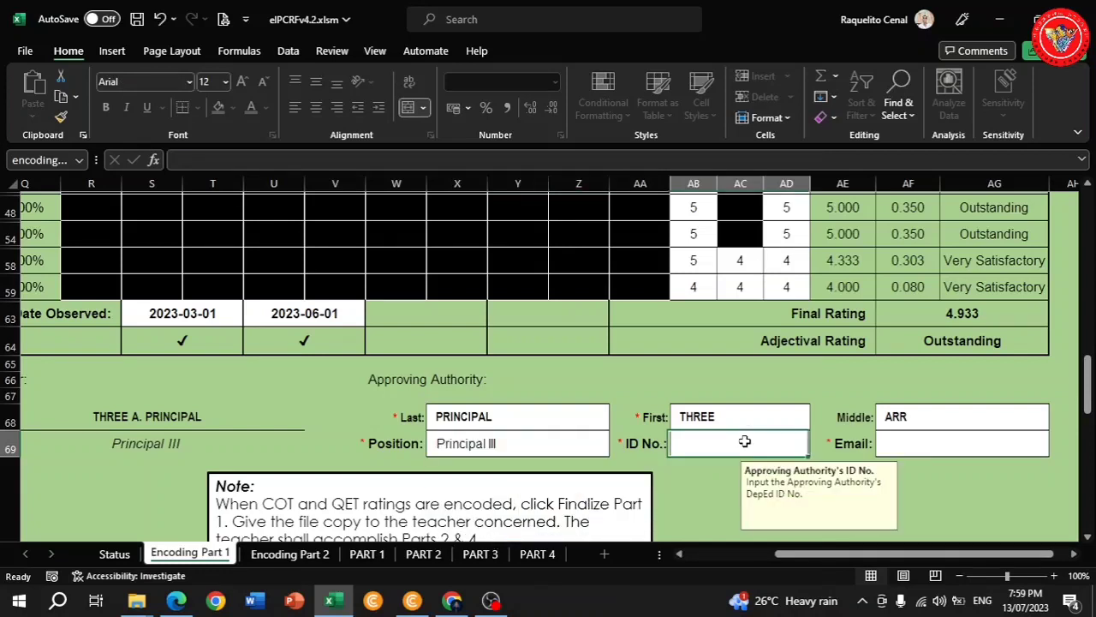
type("123456")
left_click(908, 442)
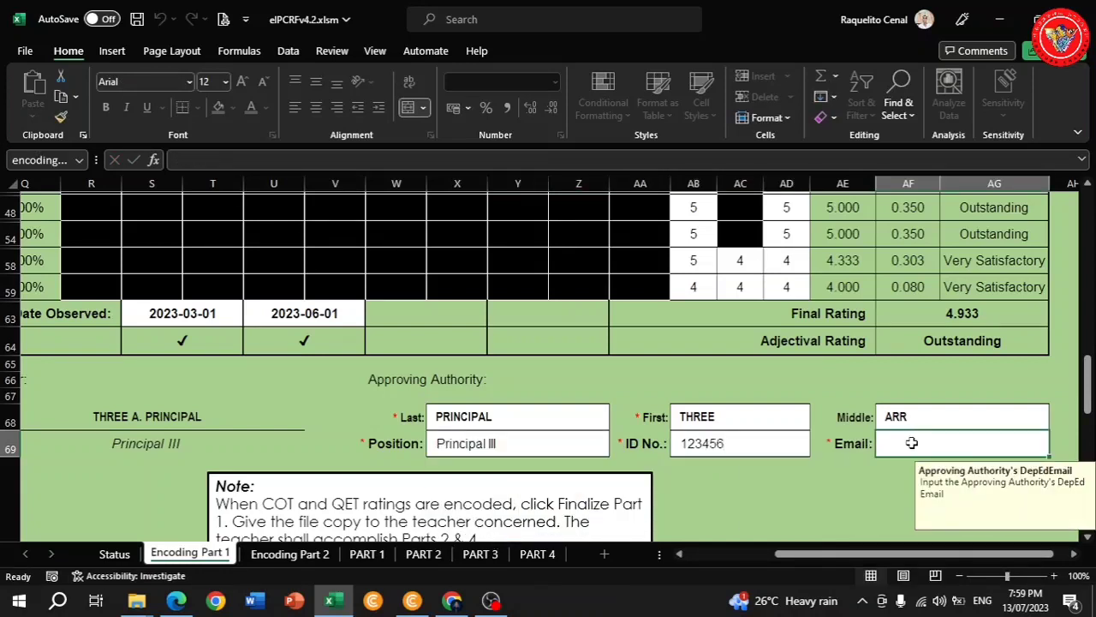
key("Caps_Lock")
type("principal.t")
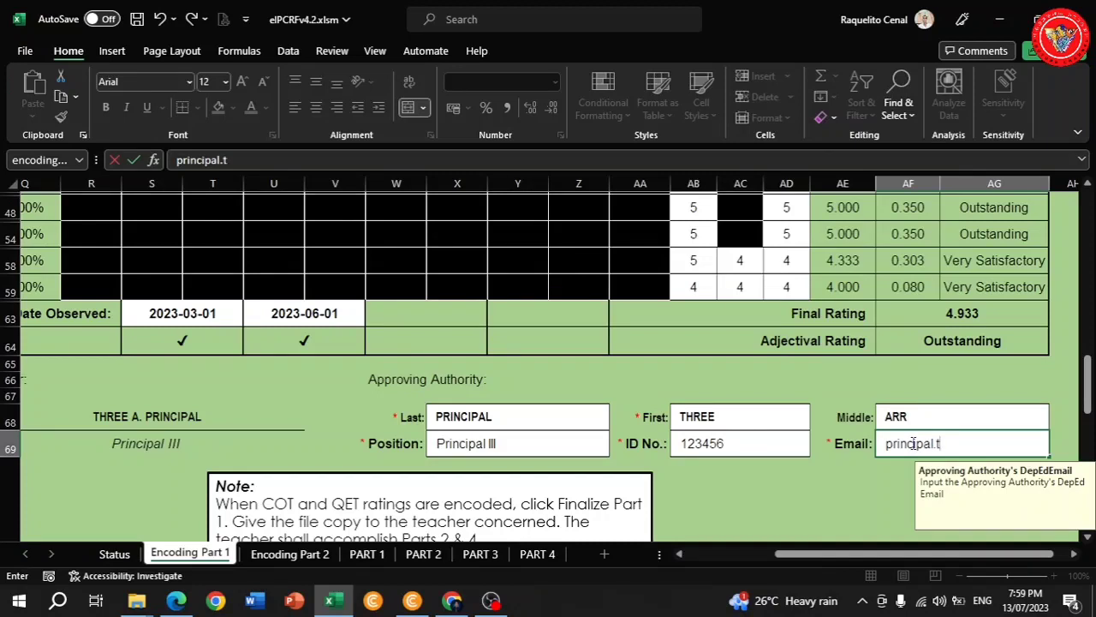
type("hree@deped.")
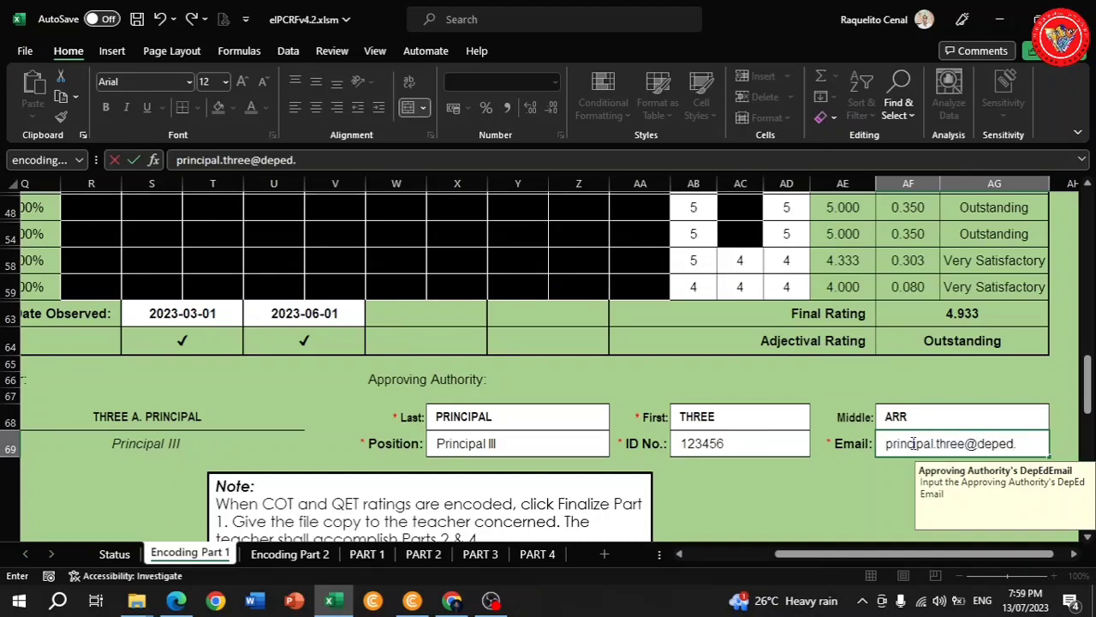
type("gov.ph")
scroll(664, 493, "down", 3)
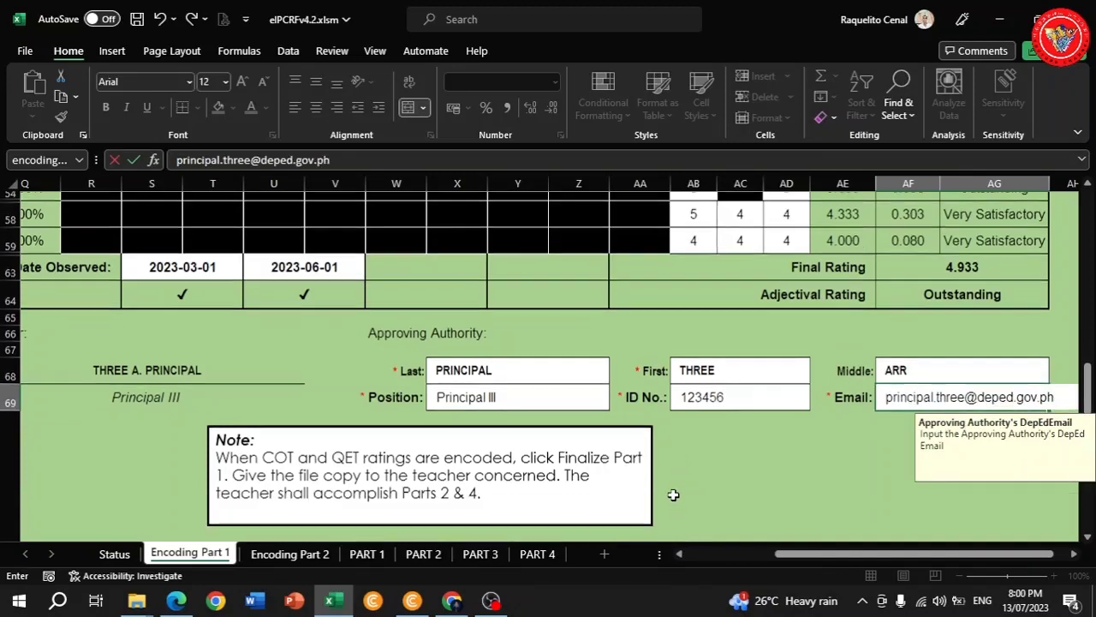
scroll(653, 487, "down", 1)
Finalize Part 1 by entering and confirming the rater's password.
left_click(401, 426)
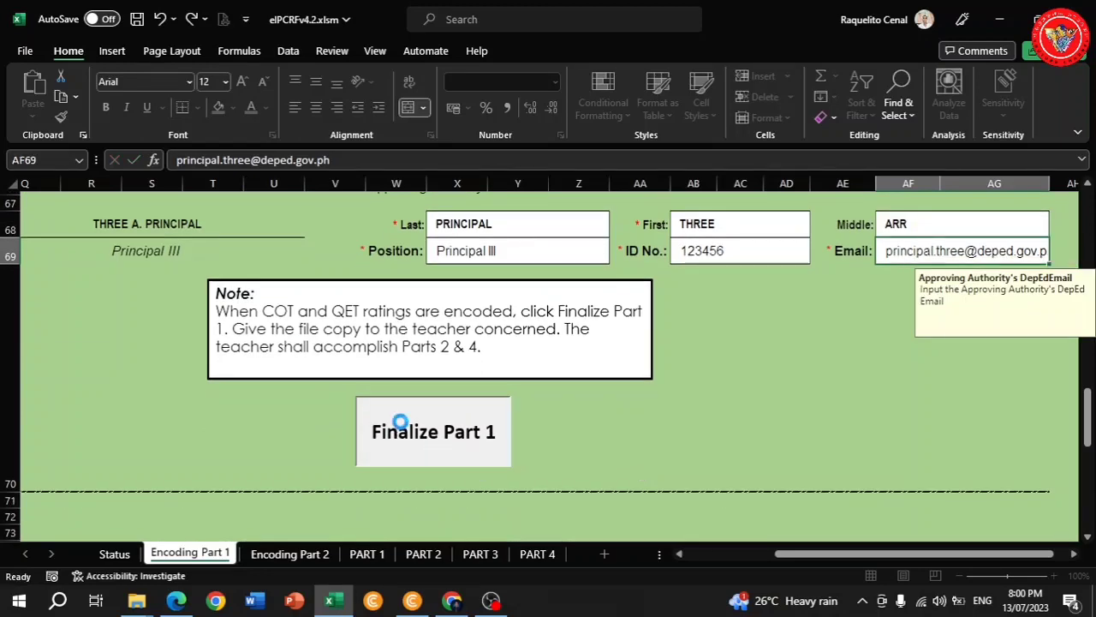
type("******")
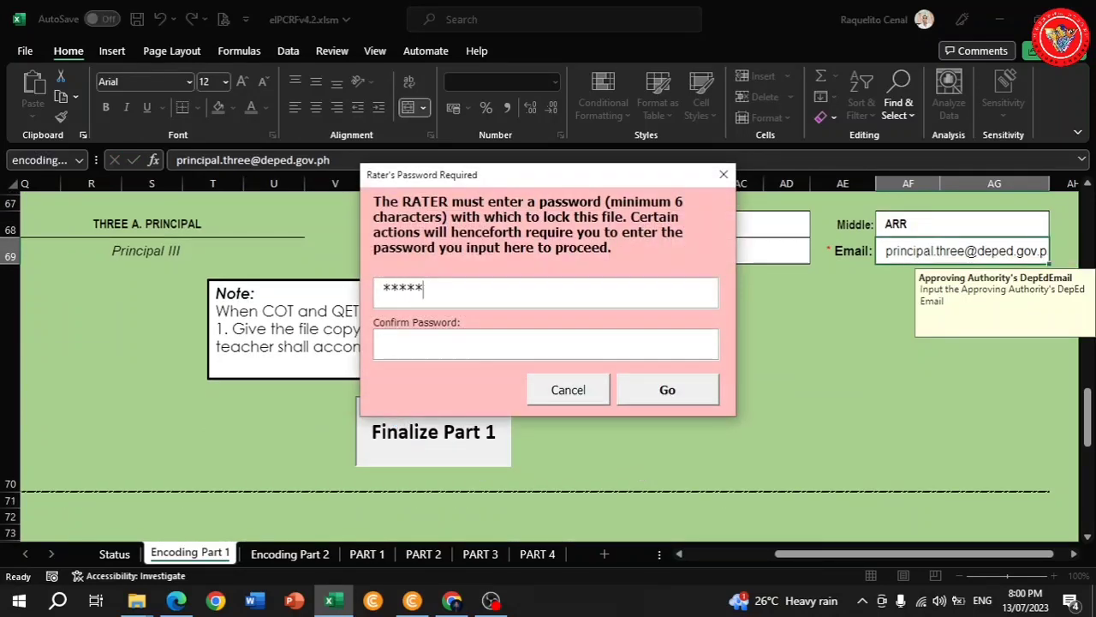
type("*****")
left_click(659, 389)
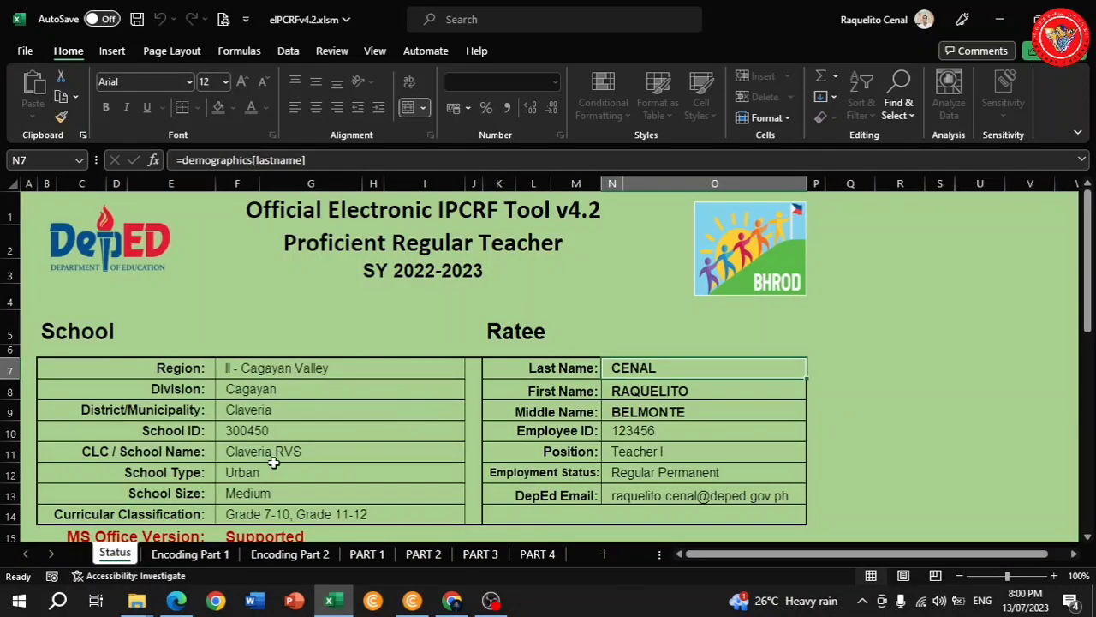
On the Encoding Part 2 sheet, tick indicator 5 under Professionalism and Ethics and under Teamwork.
left_click(294, 554)
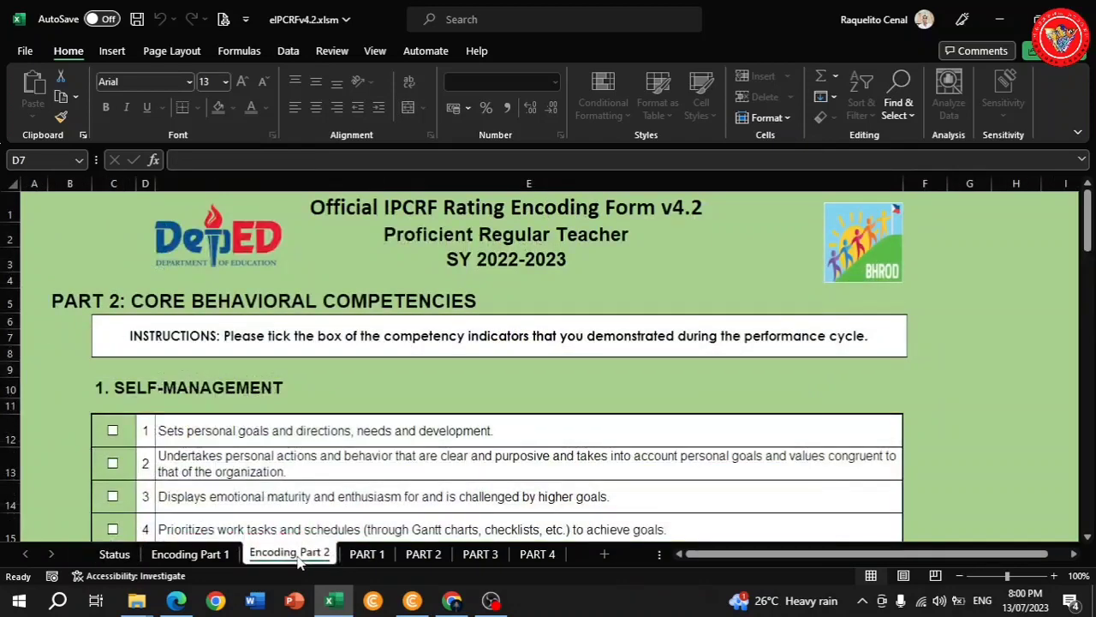
scroll(312, 391, "down", 1)
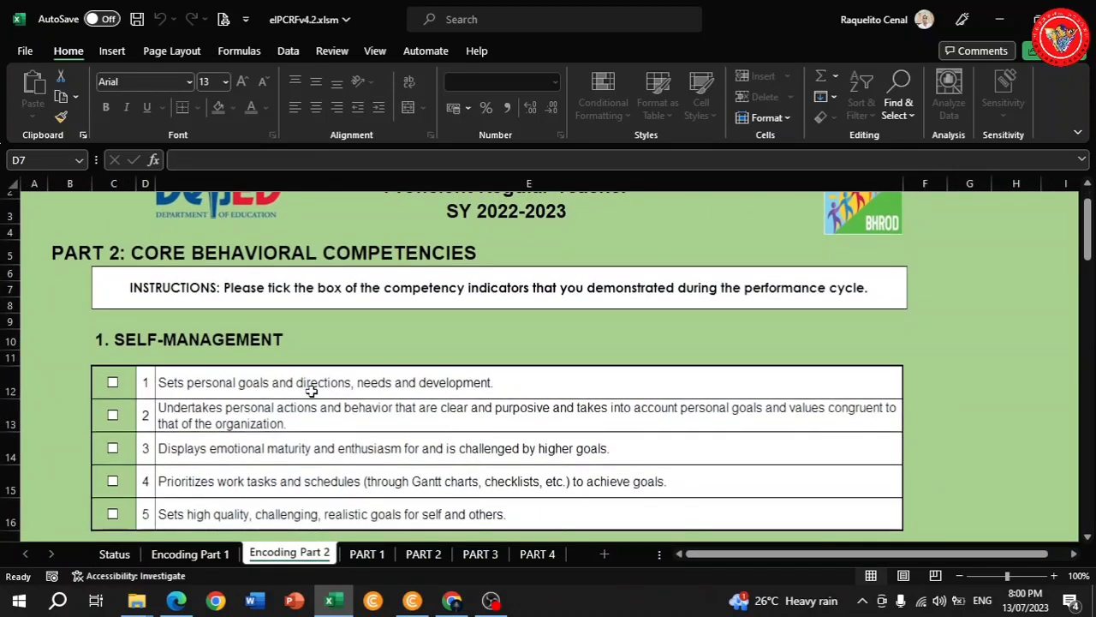
scroll(221, 382, "down", 1)
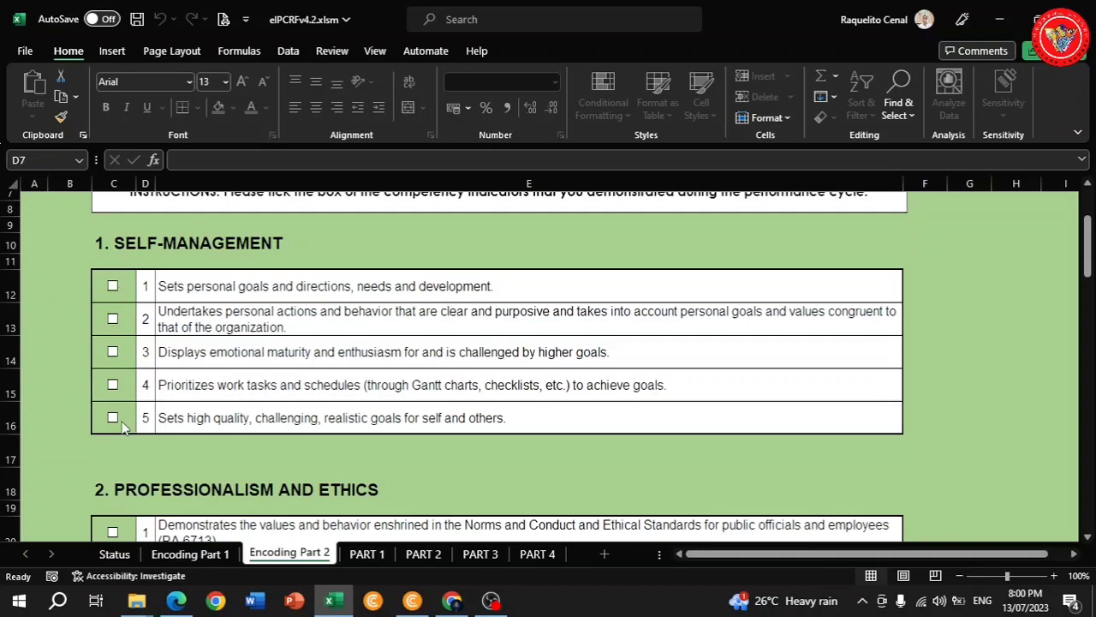
scroll(225, 416, "down", 3)
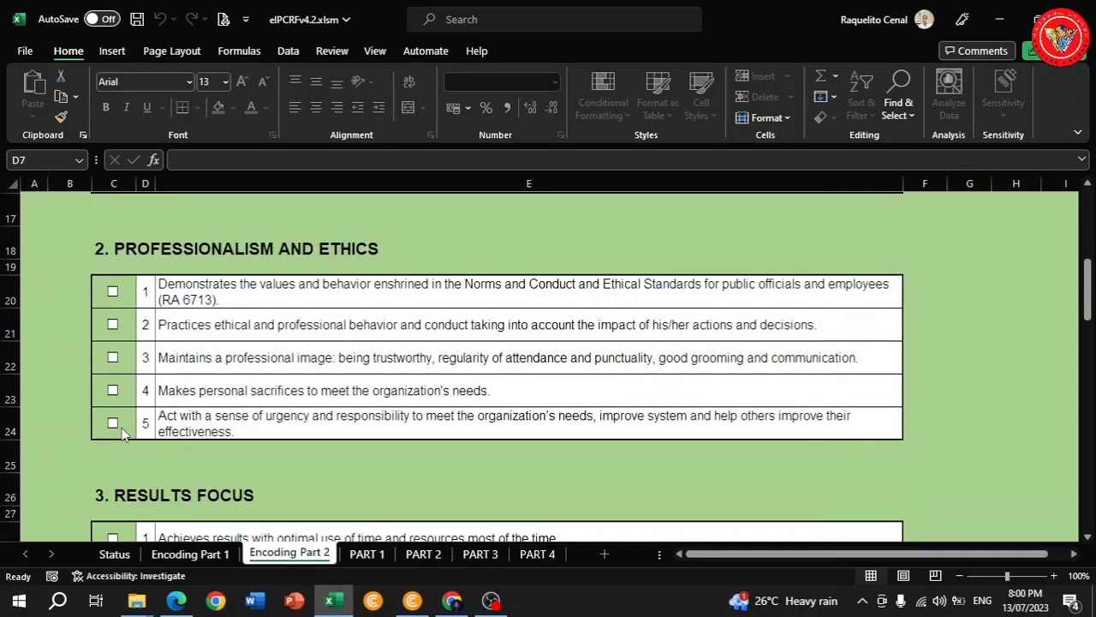
left_click(112, 423)
scroll(286, 394, "down", 2)
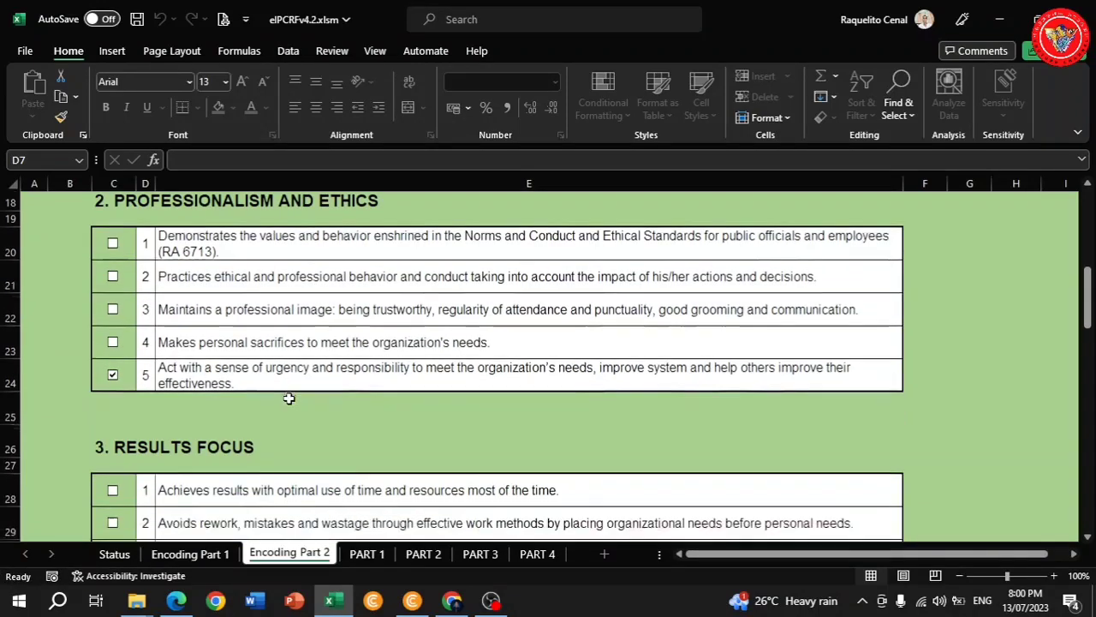
scroll(214, 403, "down", 1)
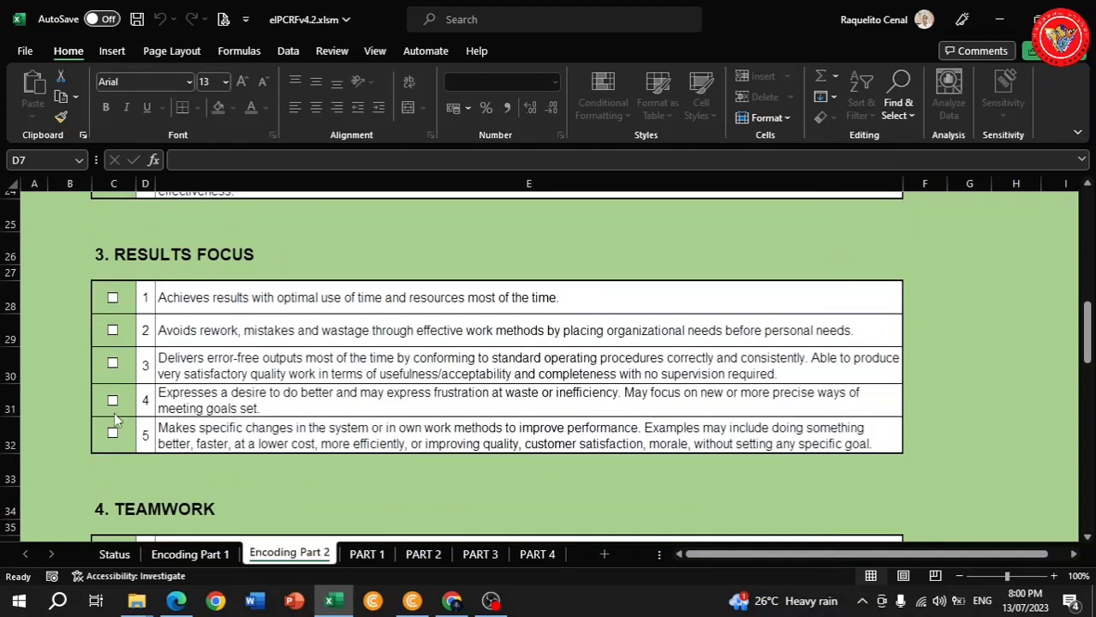
scroll(141, 433, "down", 2)
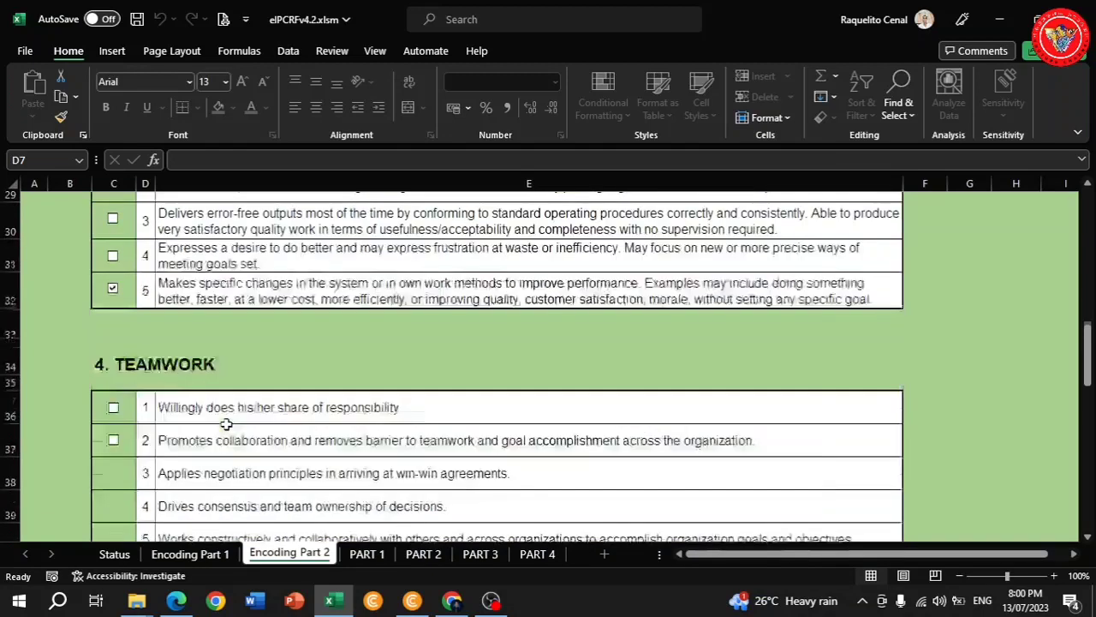
left_click(113, 491)
scroll(114, 479, "down", 4)
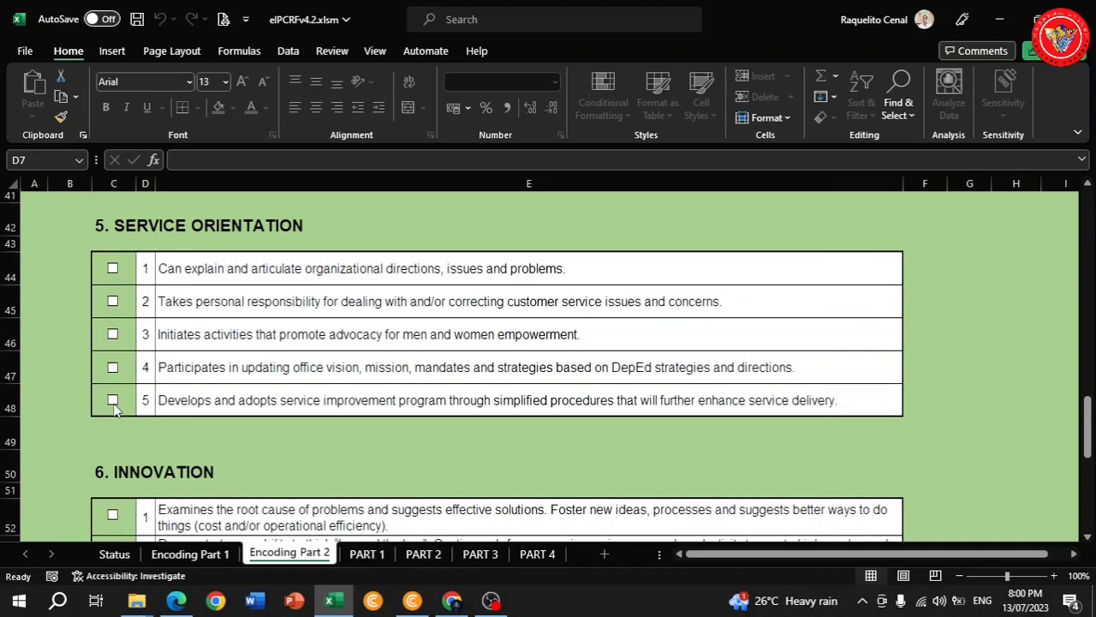
scroll(119, 404, "down", 4)
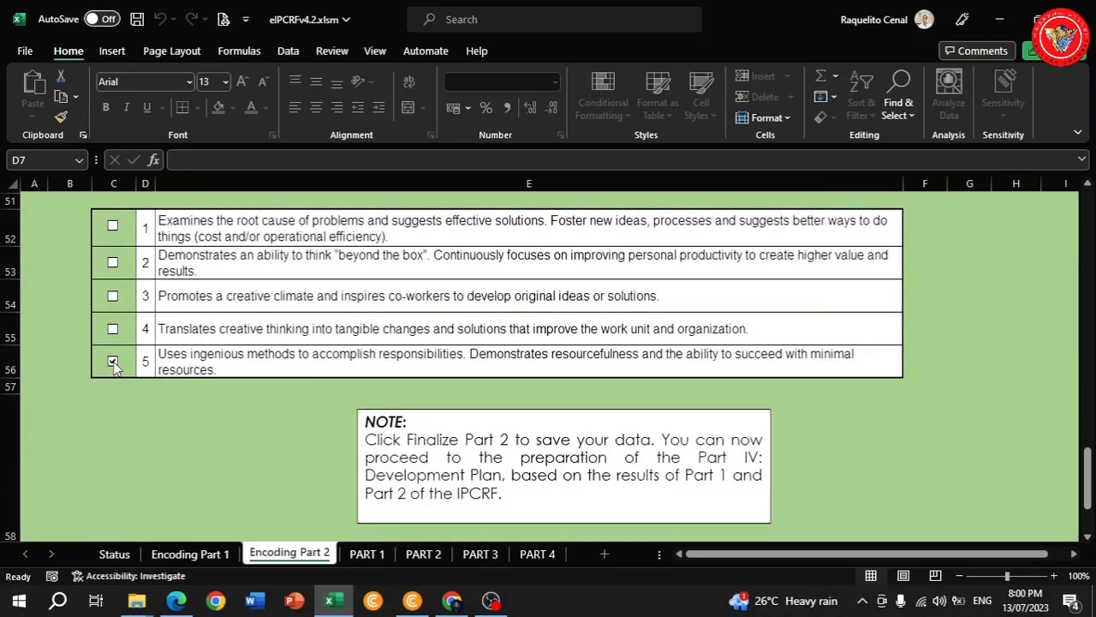
scroll(462, 394, "down", 3)
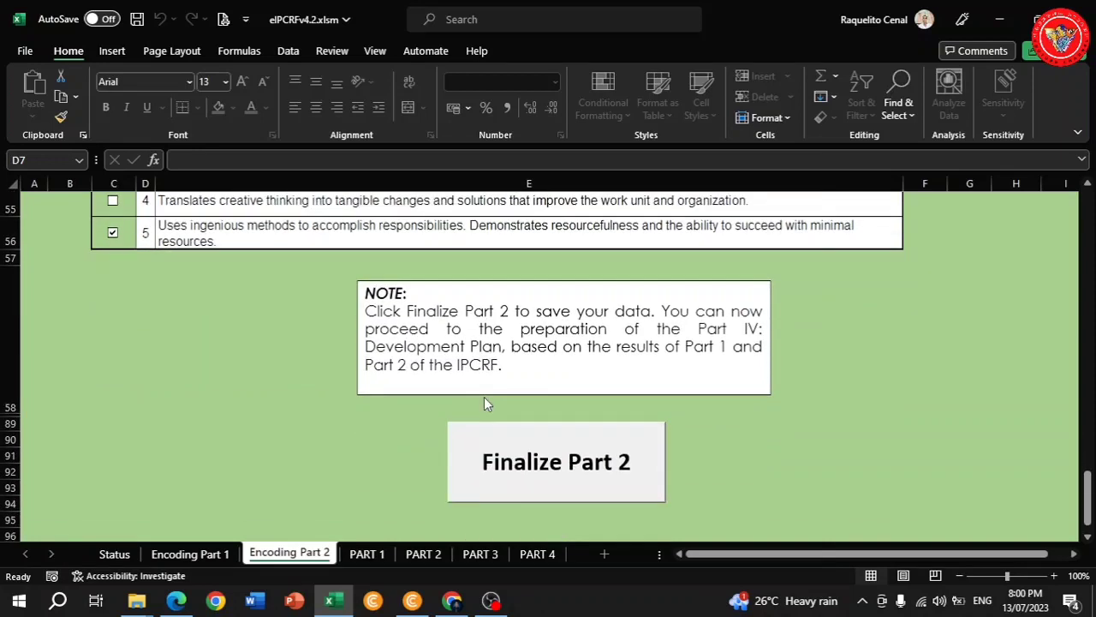
Finalize Part 2 with the ratee's six-character password, saving the workbook.
left_click(505, 417)
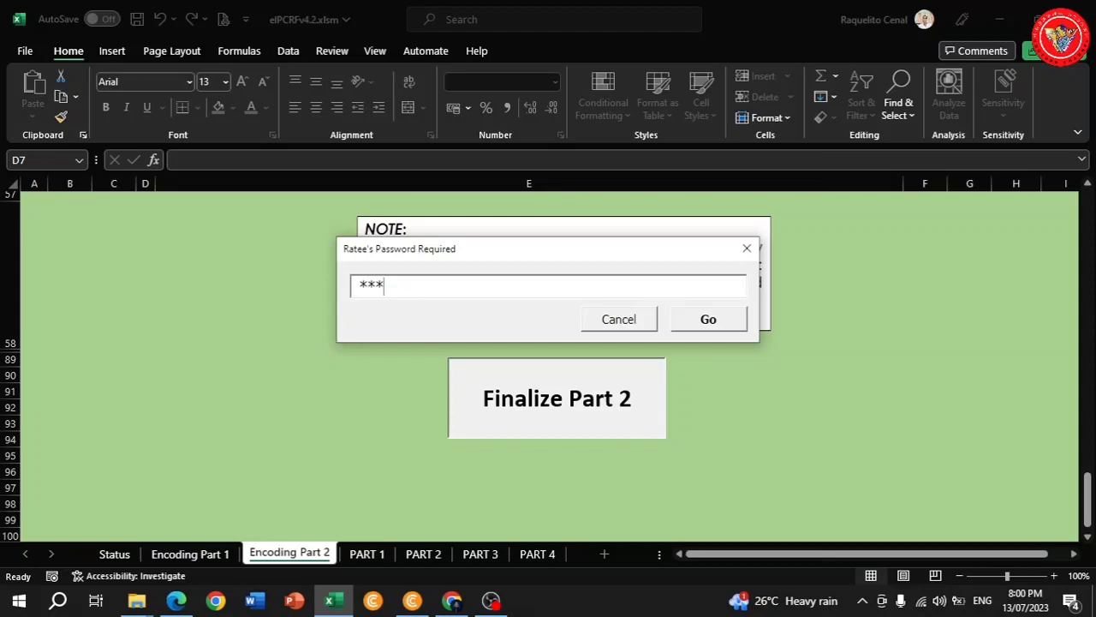
type("******")
left_click(724, 321)
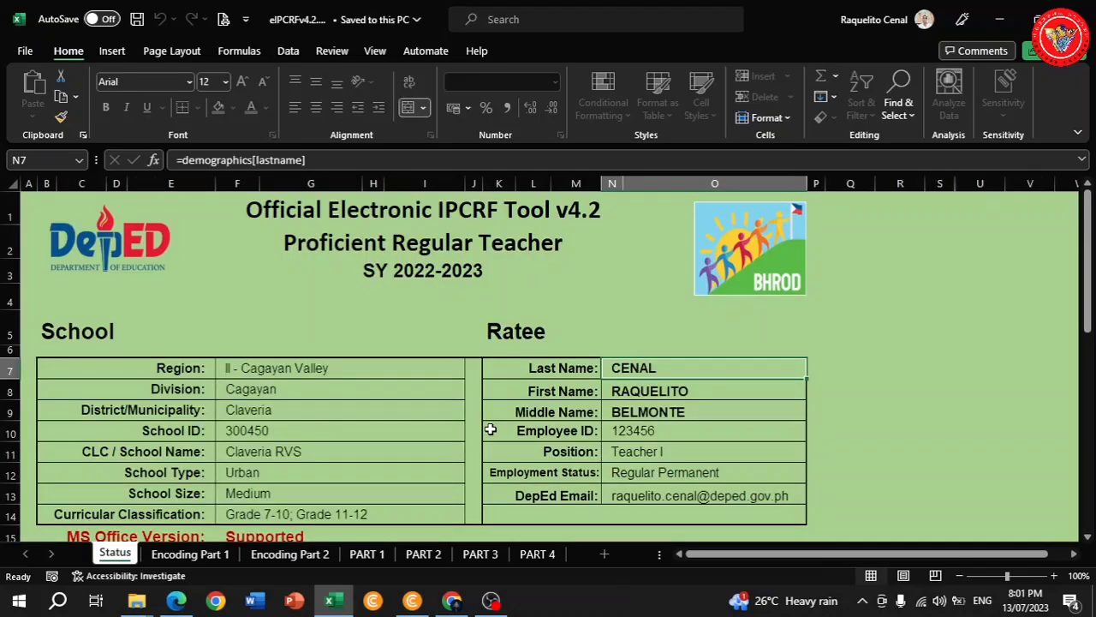
Browse the PART 3 summary, PART 4 and PART 2 competencies sheets.
left_click(481, 555)
scroll(513, 437, "down", 10)
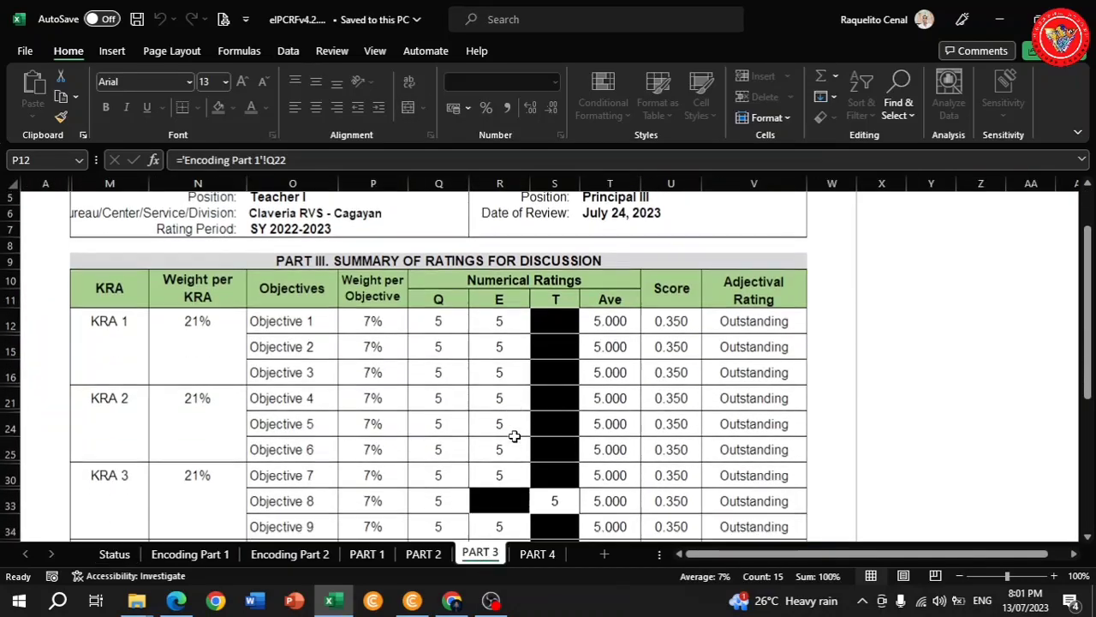
scroll(551, 460, "down", 2)
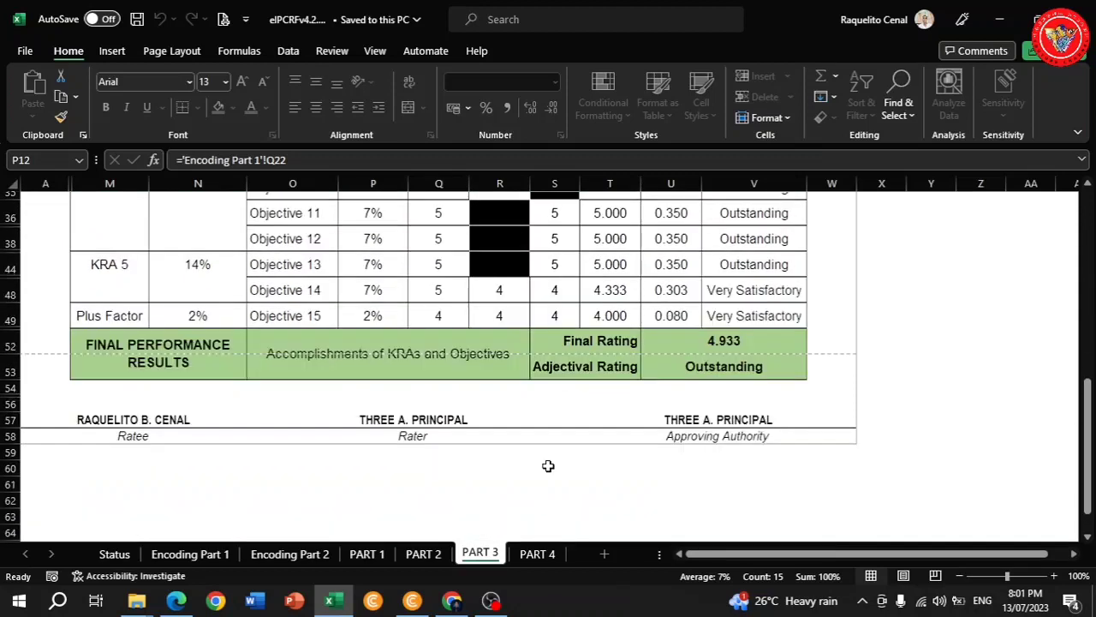
left_click(532, 556)
left_click(478, 554)
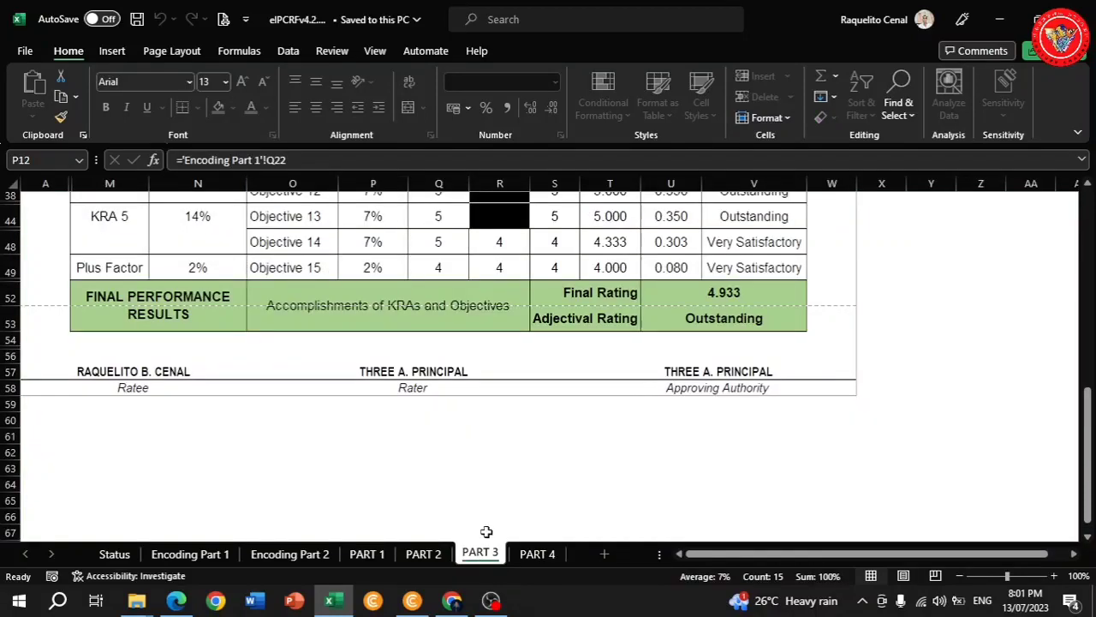
scroll(447, 423, "down", 3)
left_click(423, 554)
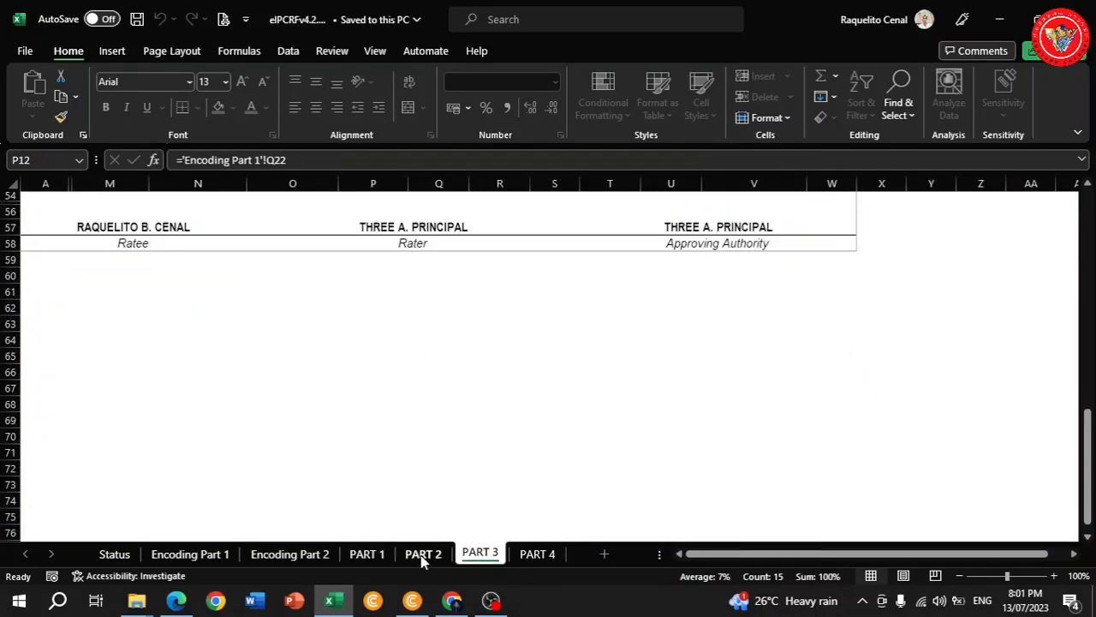
scroll(338, 450, "down", 3)
scroll(340, 437, "down", 2)
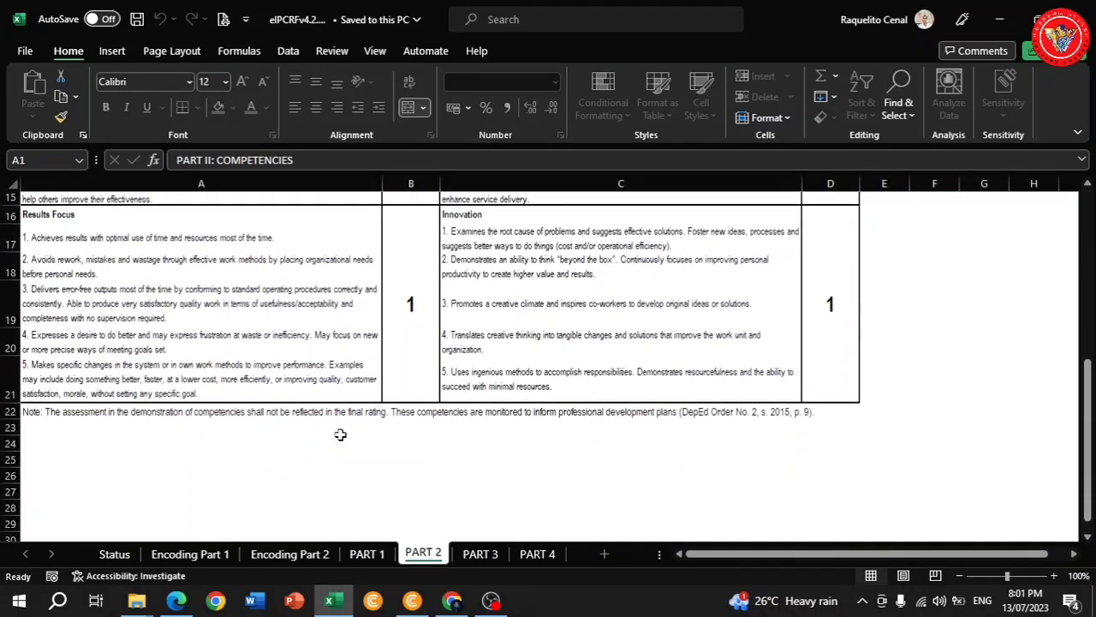
Return to the PART 1 sheet and zoom out to 90%.
key("ctrl+Page_Up")
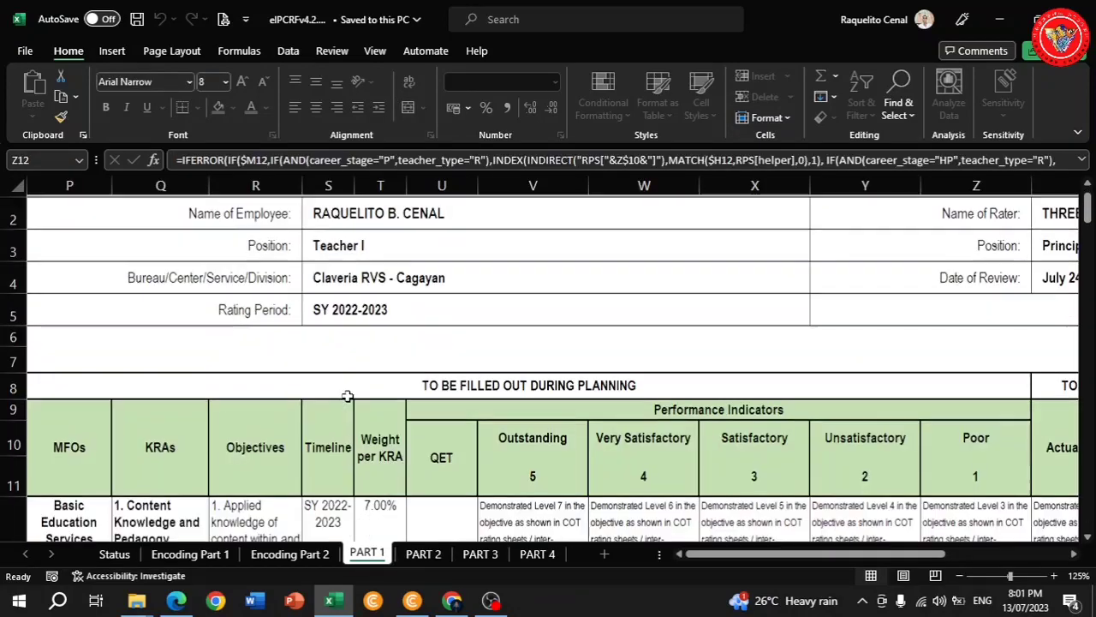
scroll(351, 402, "down", 8)
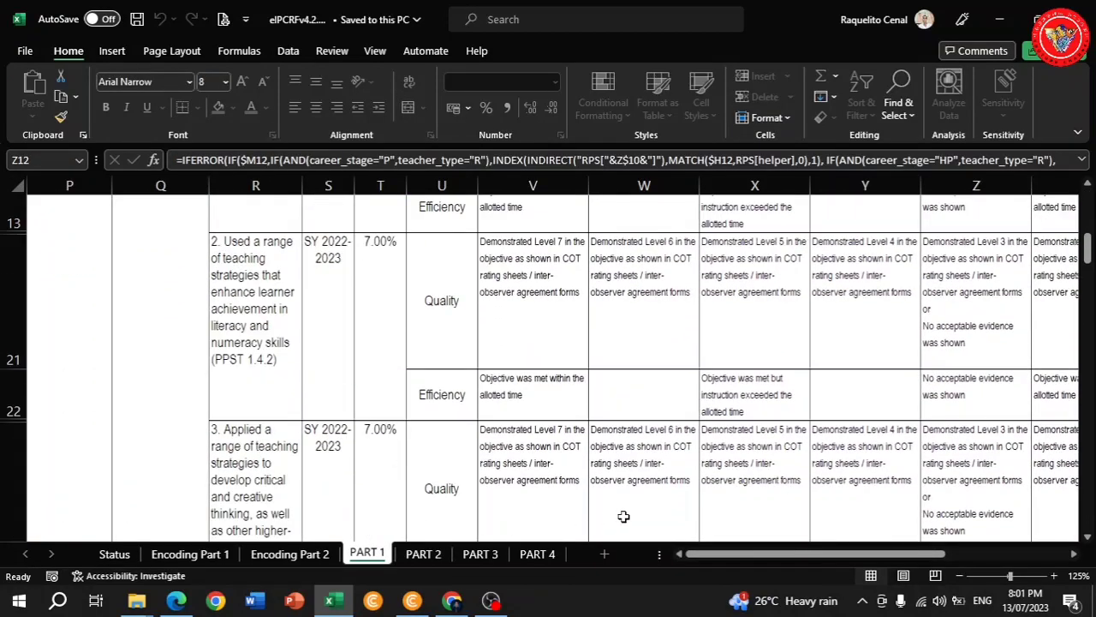
left_click_drag(713, 553, 837, 554)
scroll(699, 391, "down", 10)
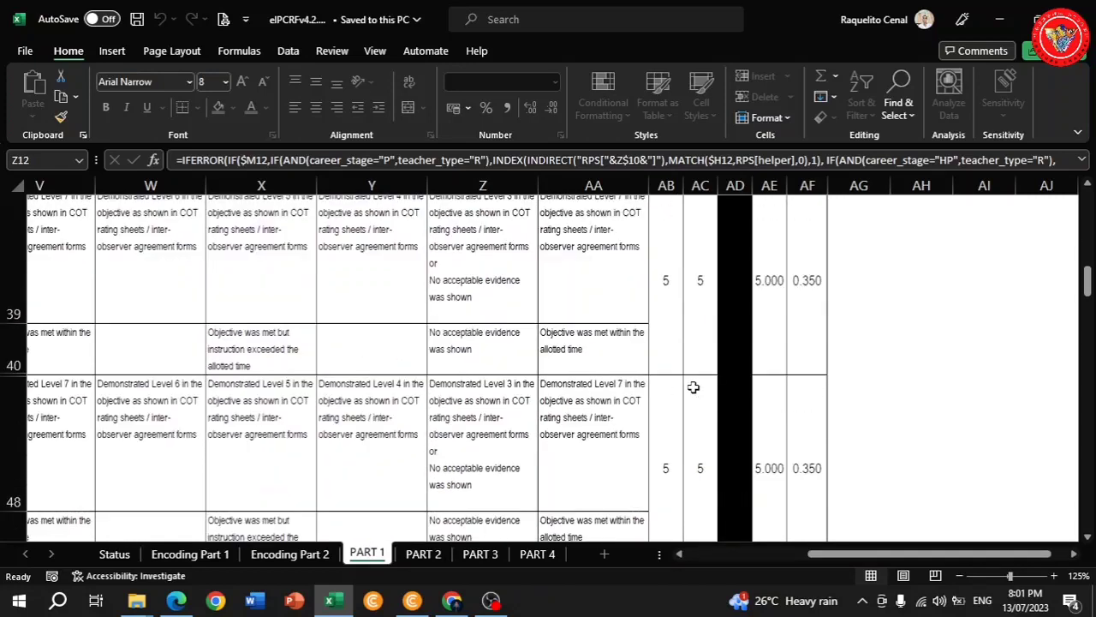
scroll(694, 387, "down", 1)
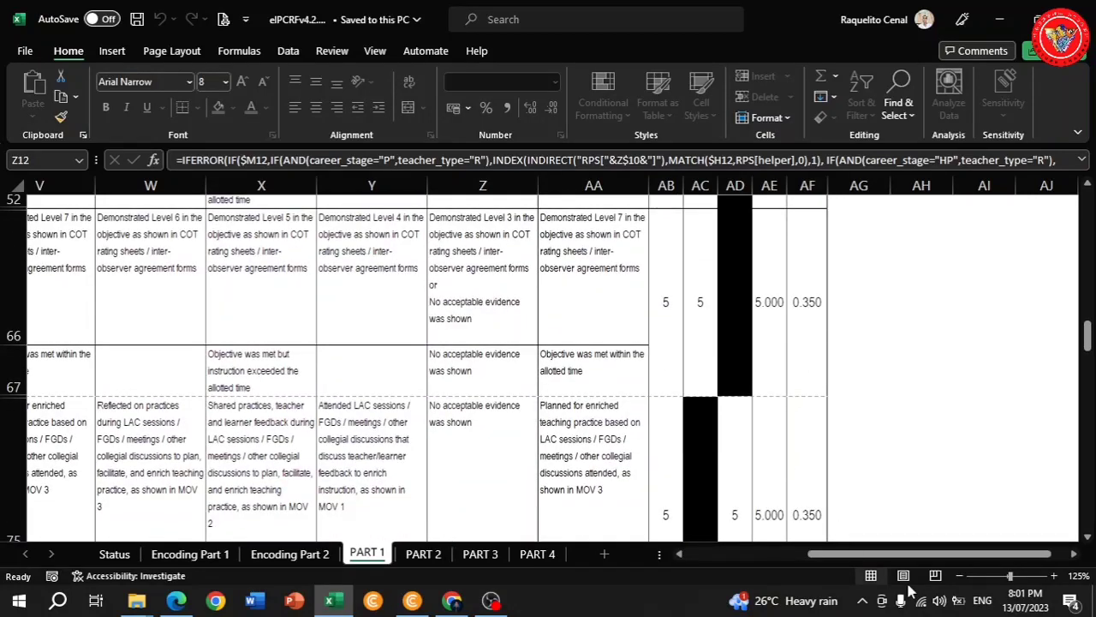
left_click(960, 576)
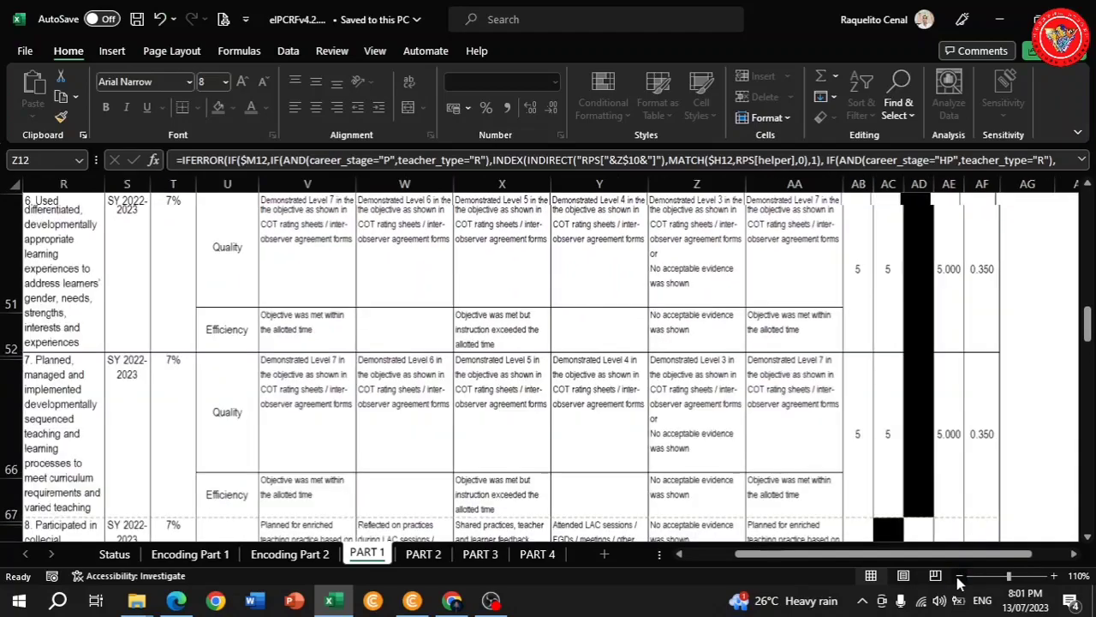
left_click(959, 577)
left_click(960, 576)
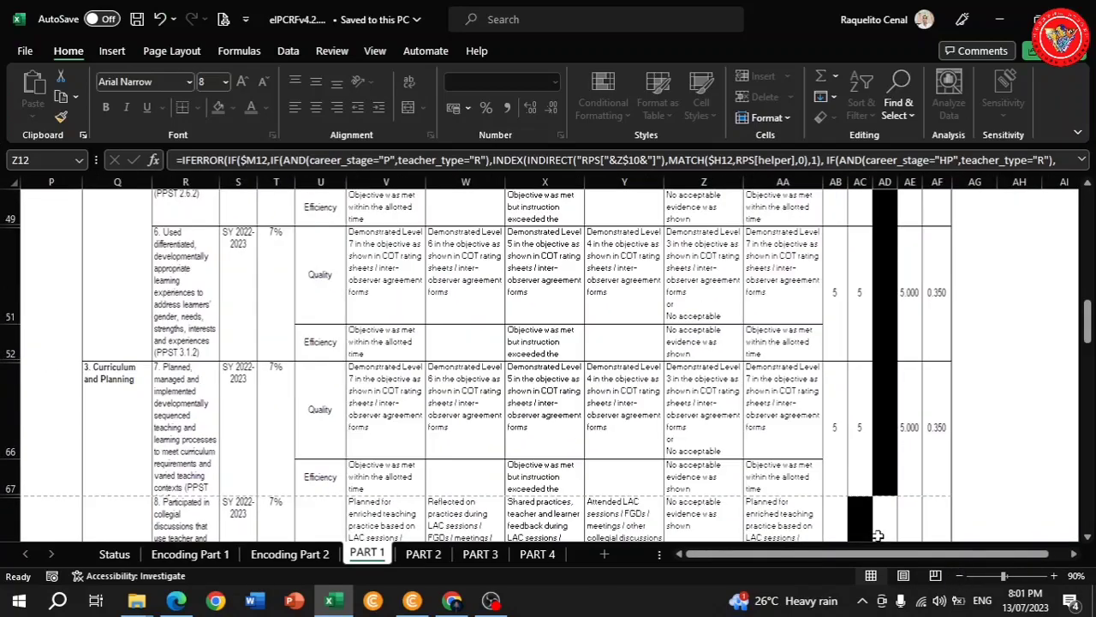
Scroll PART 1 down to the overall Outstanding rating of 4.933, then switch to PART 4.
scroll(607, 370, "down", 4)
scroll(606, 370, "down", 8)
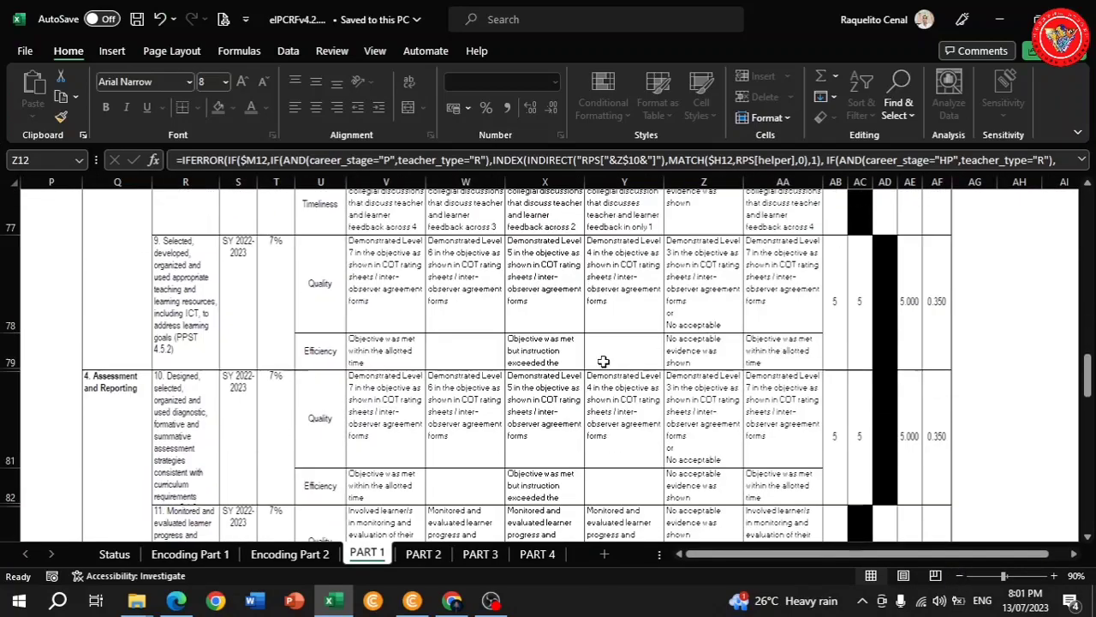
scroll(604, 361, "down", 10)
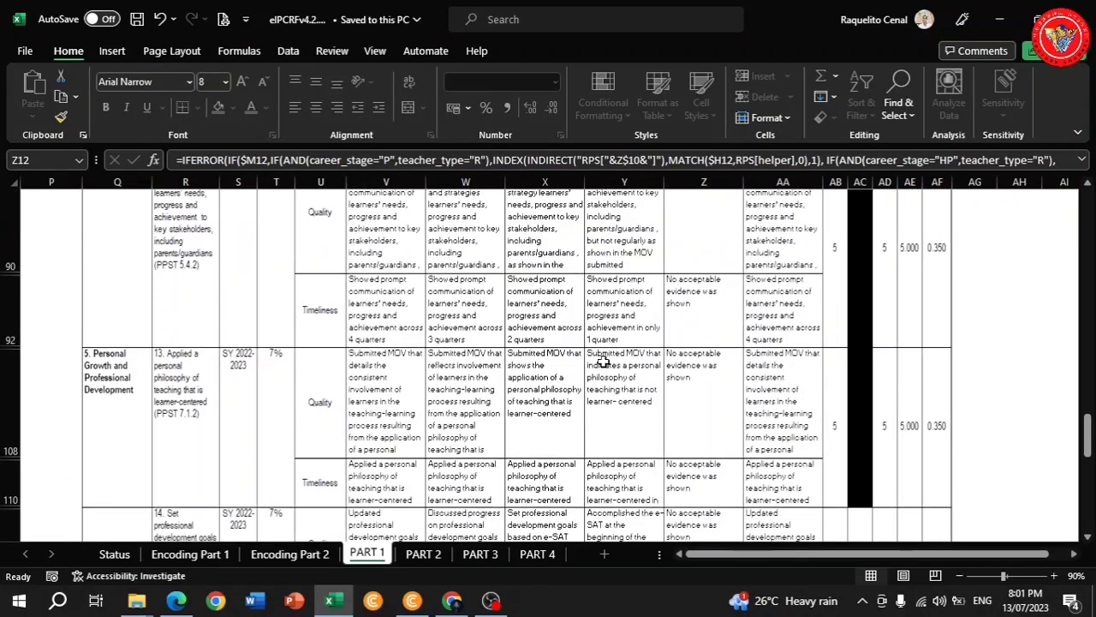
scroll(604, 361, "down", 1)
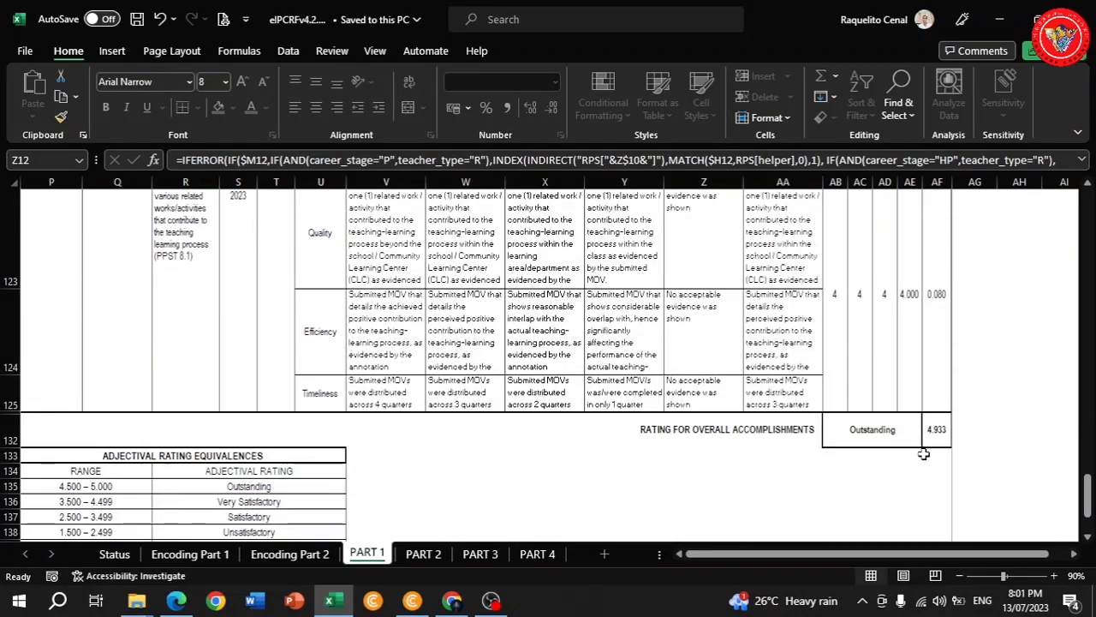
left_click(523, 554)
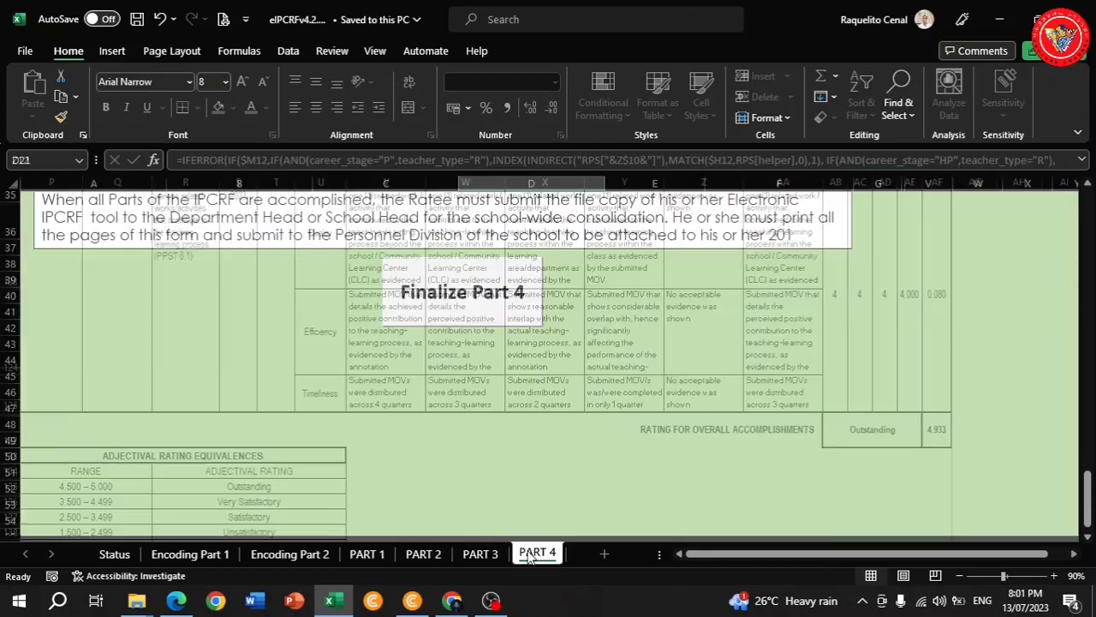
Fill column C of the Self-Management, Professionalism and Ethics, and Results Focus rows with placeholder text.
left_click(485, 313)
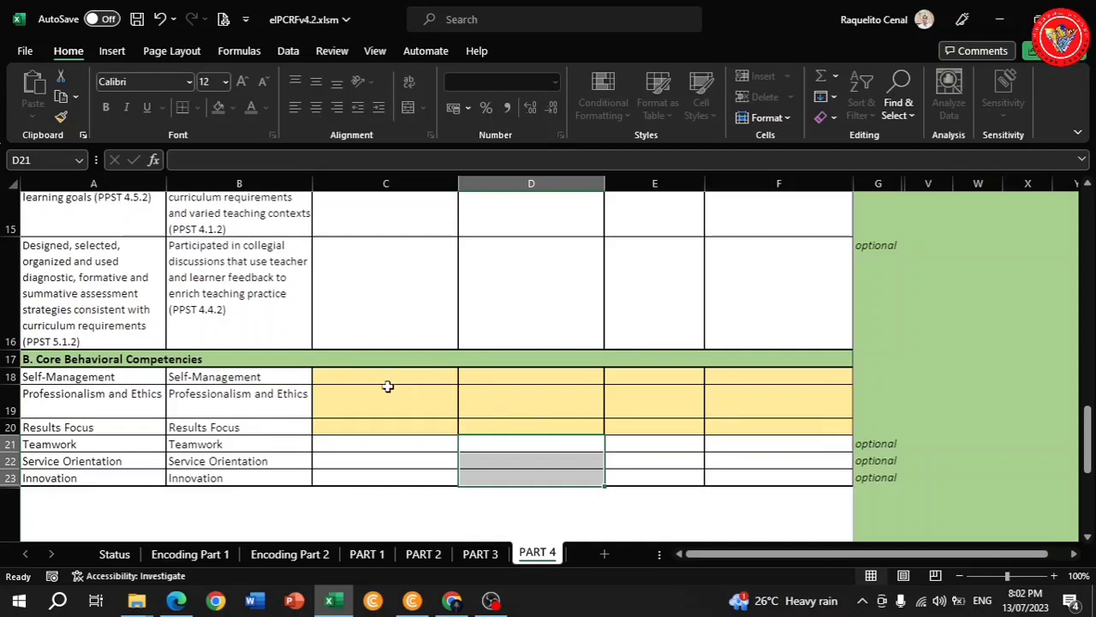
left_click(376, 382)
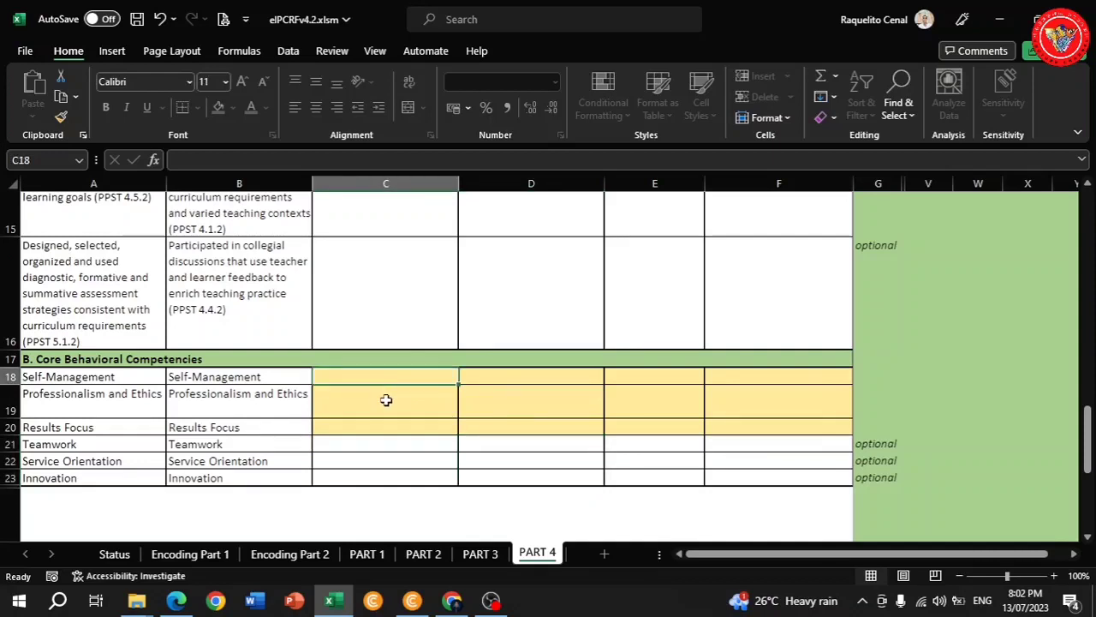
type("ahshjak")
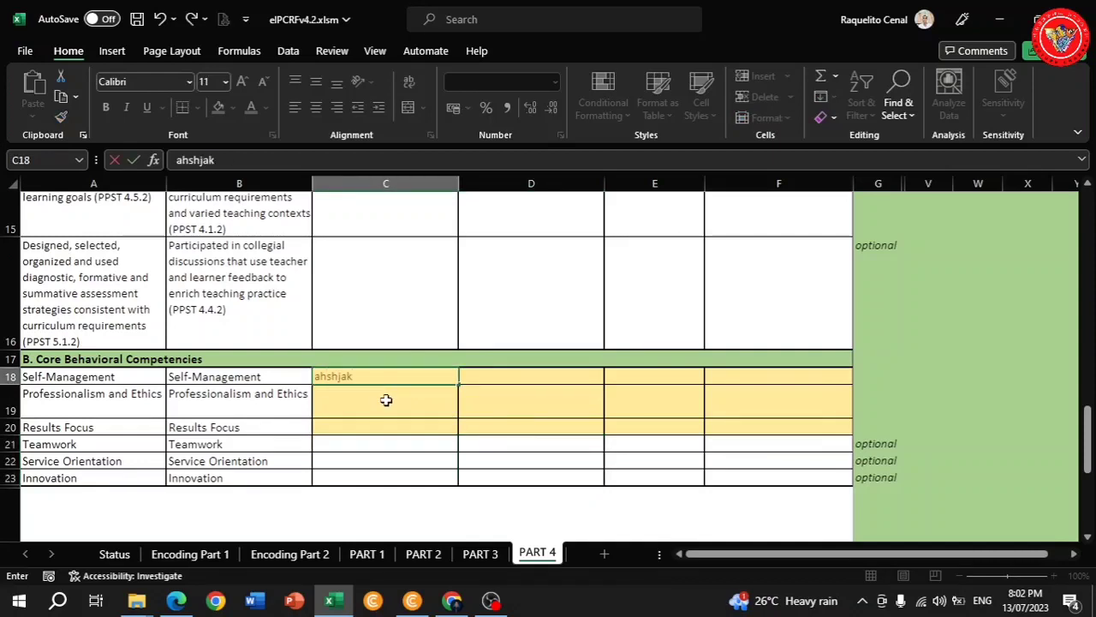
key("Return")
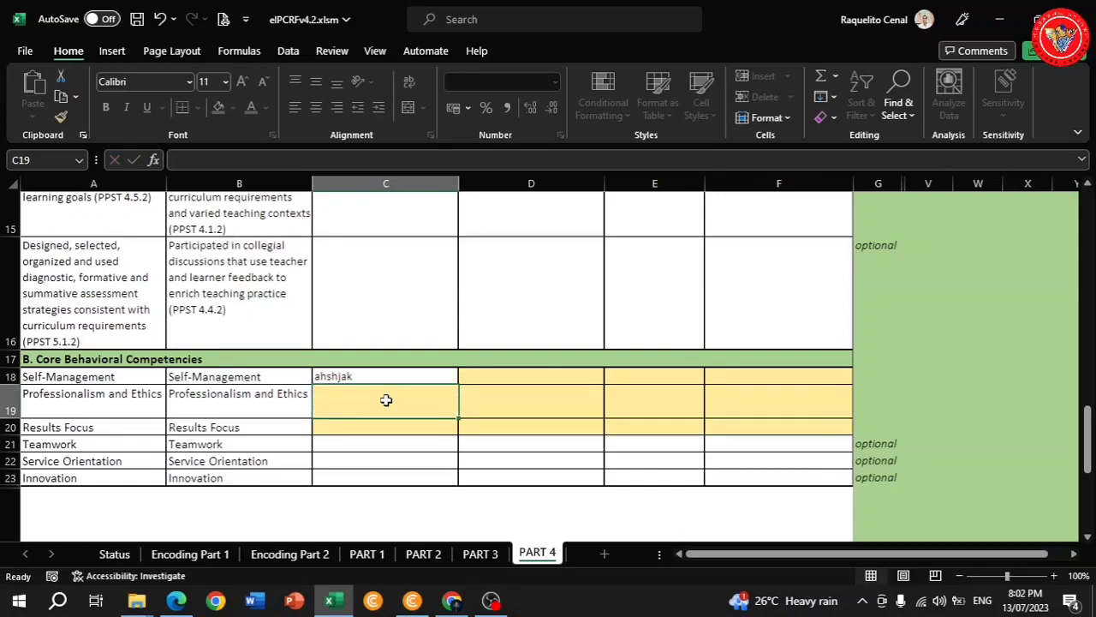
type("fdfkld")
key("Return")
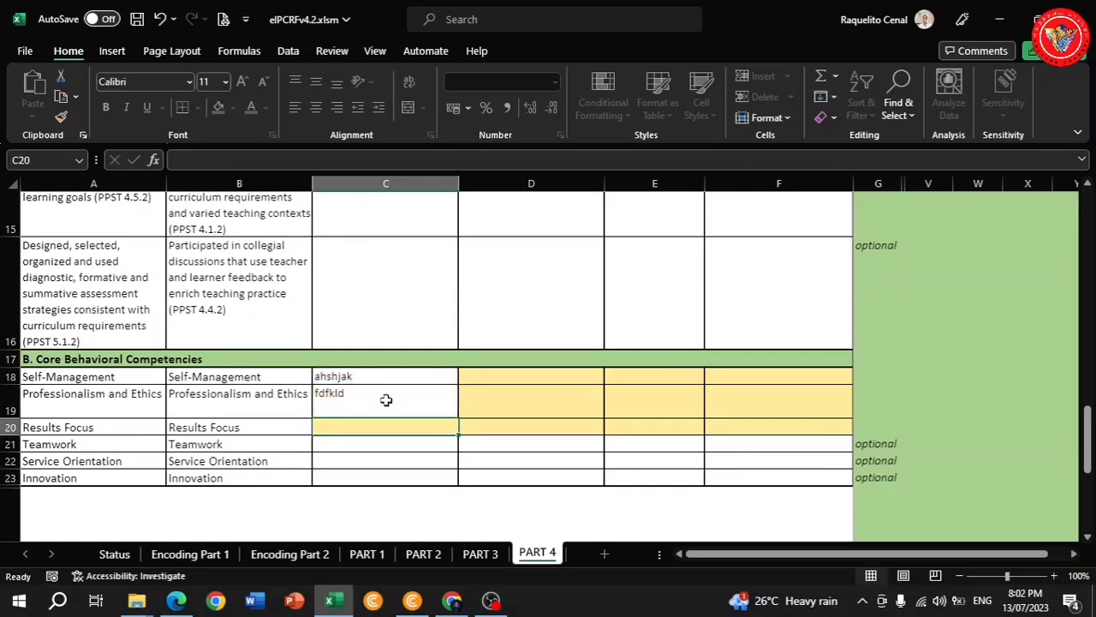
type("hfjf")
key("Return")
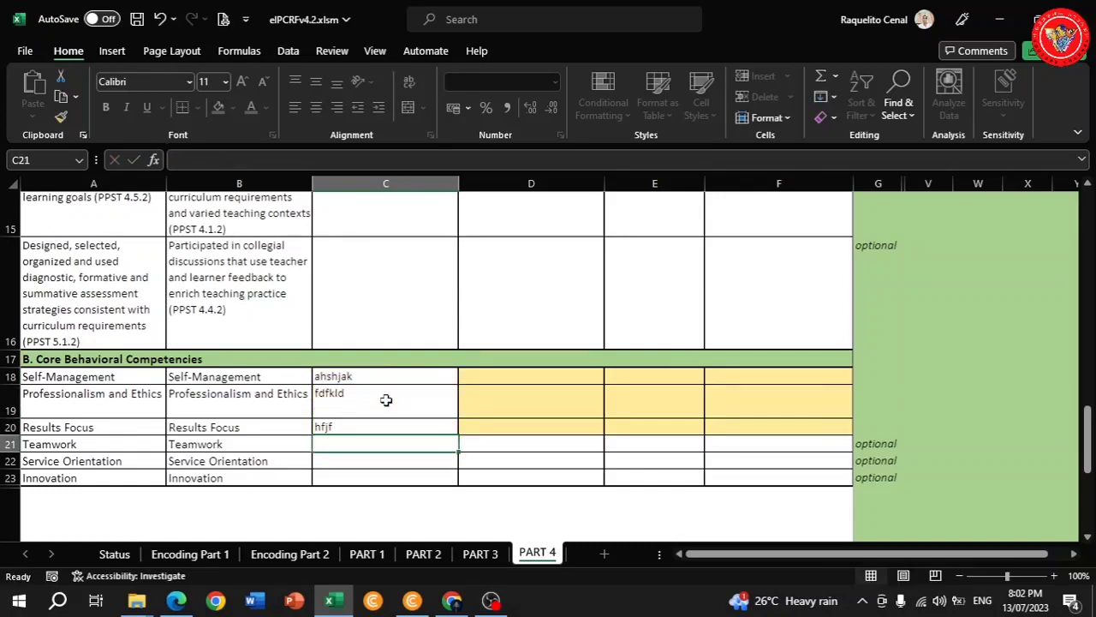
Enter 'hdhdjf', 'type here' and 'answer here' in D18 through D20.
left_click(488, 379)
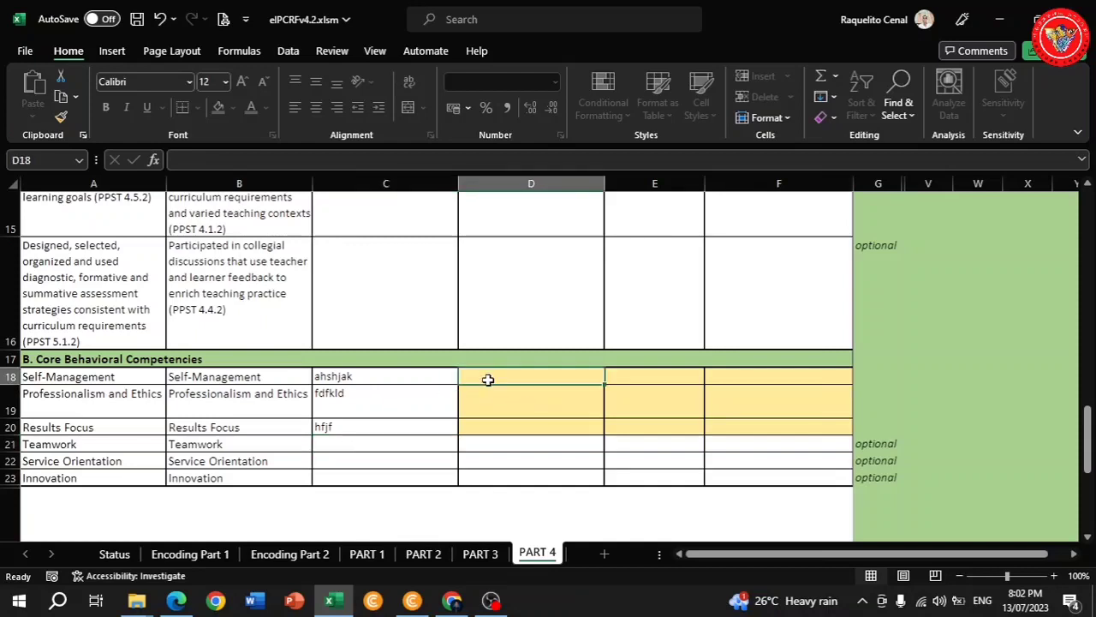
type("hdhdjf")
key("Return")
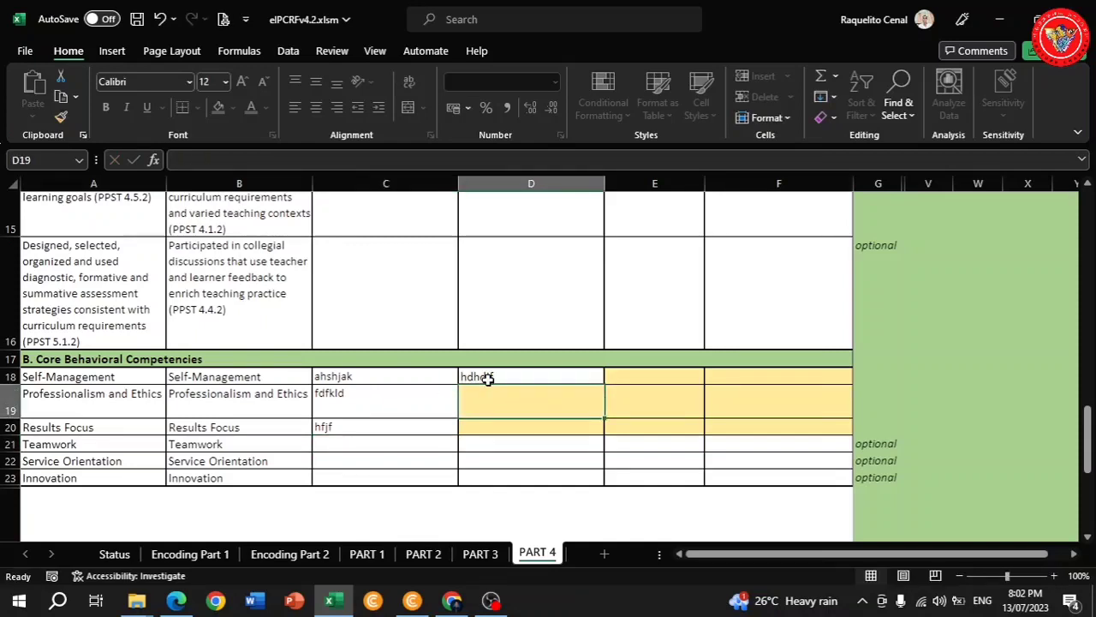
type("type")
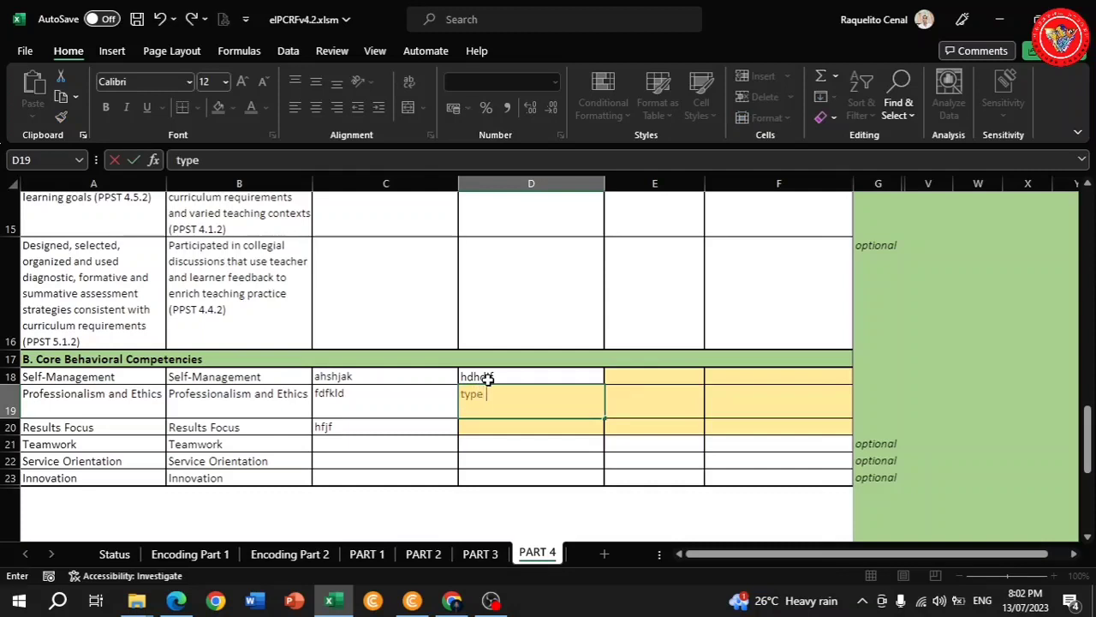
type(" here")
key("Return")
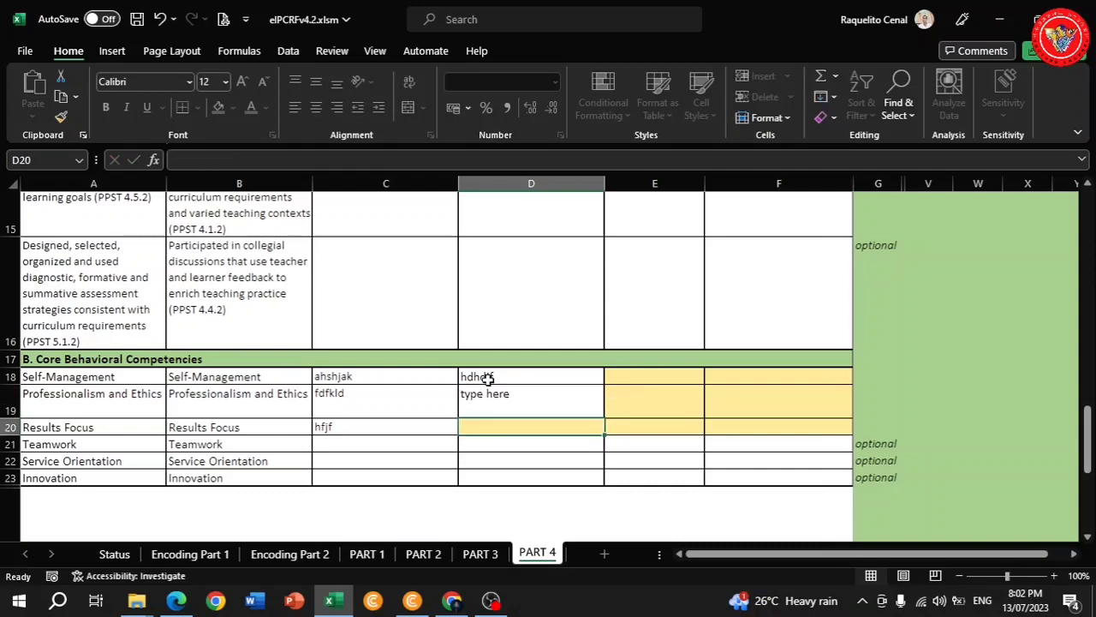
type("answe")
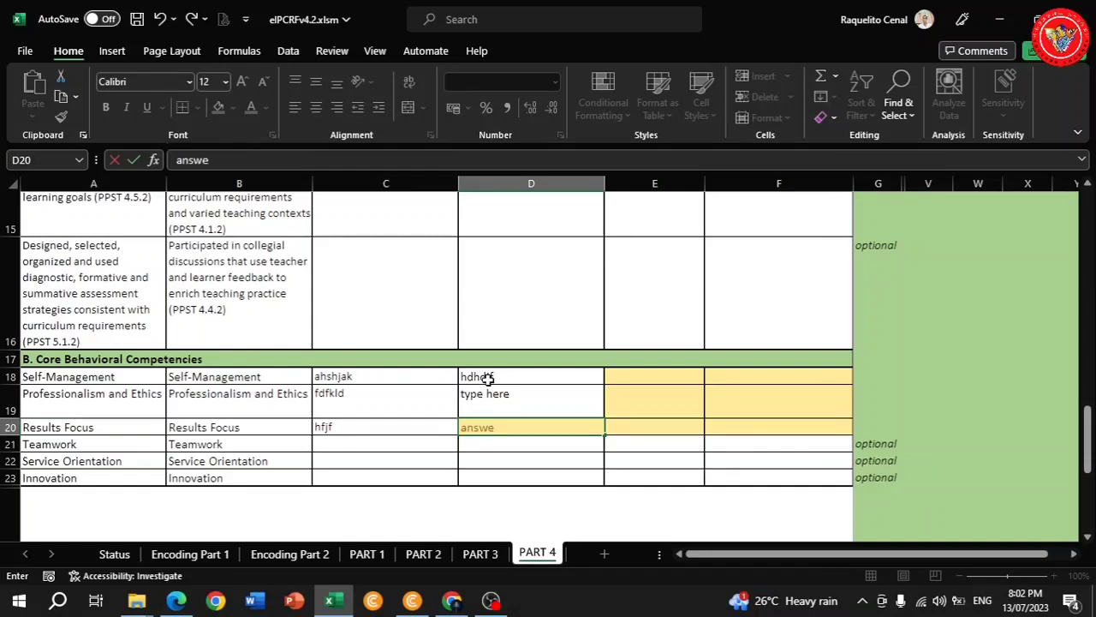
type("r here")
key("Return")
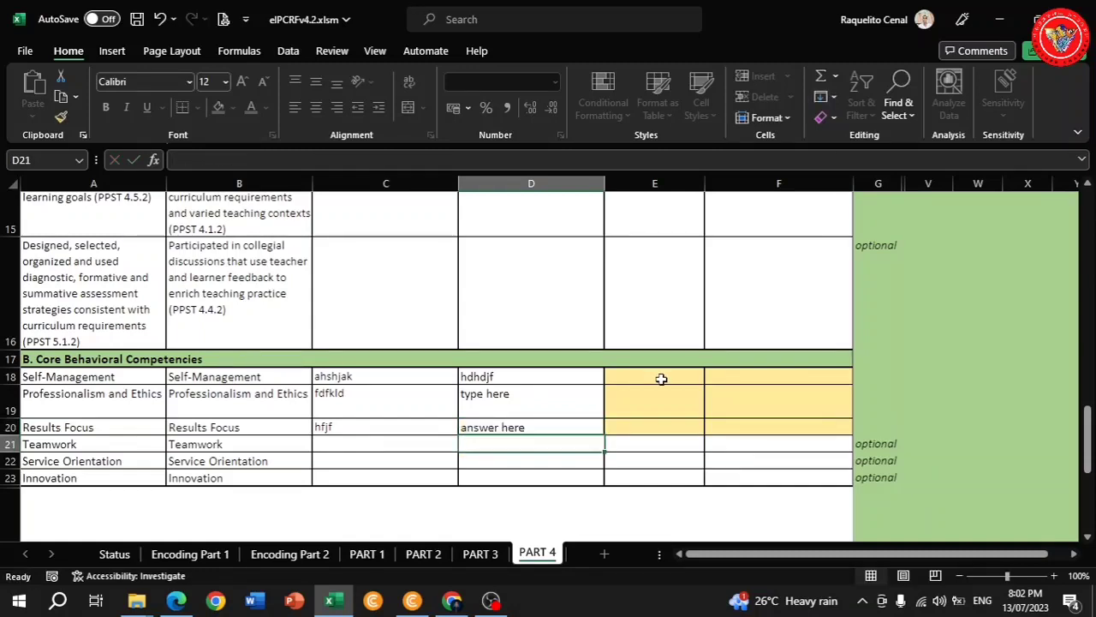
Enter 'type here', 'answer here' and 'don't leave blank' in E18 through E20.
left_click(661, 379)
type("ty")
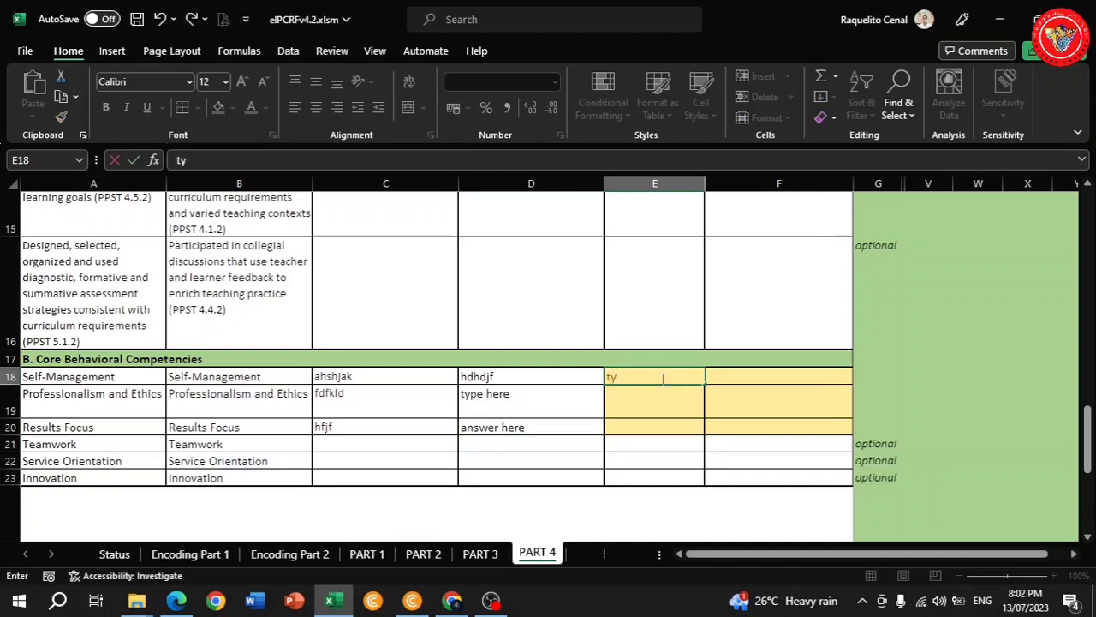
type("pe here")
key("Return")
type("a")
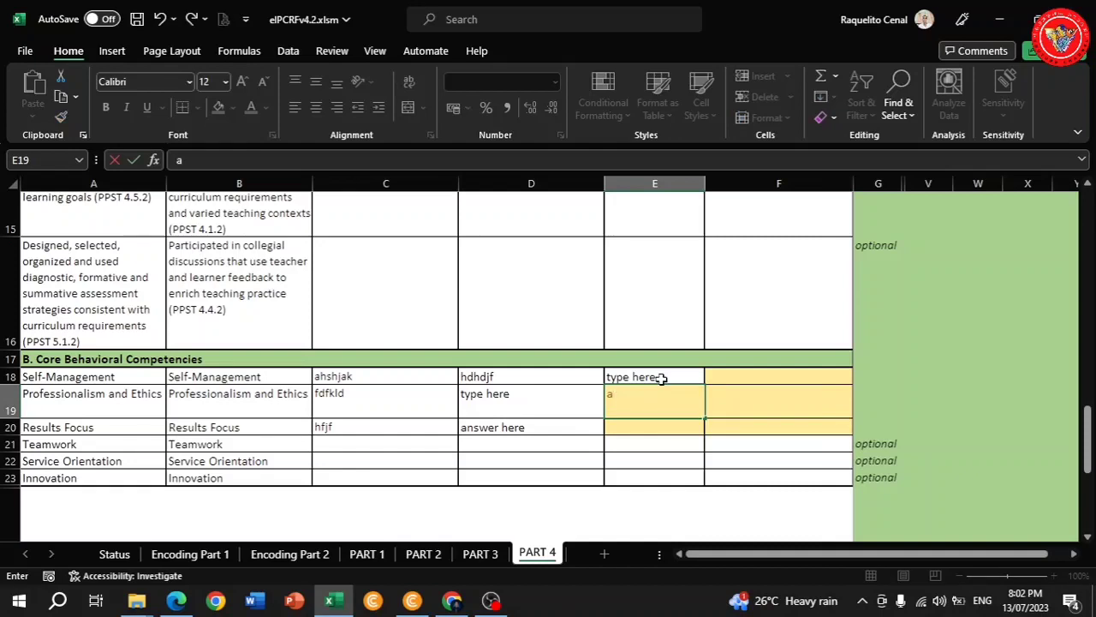
type("nswer here")
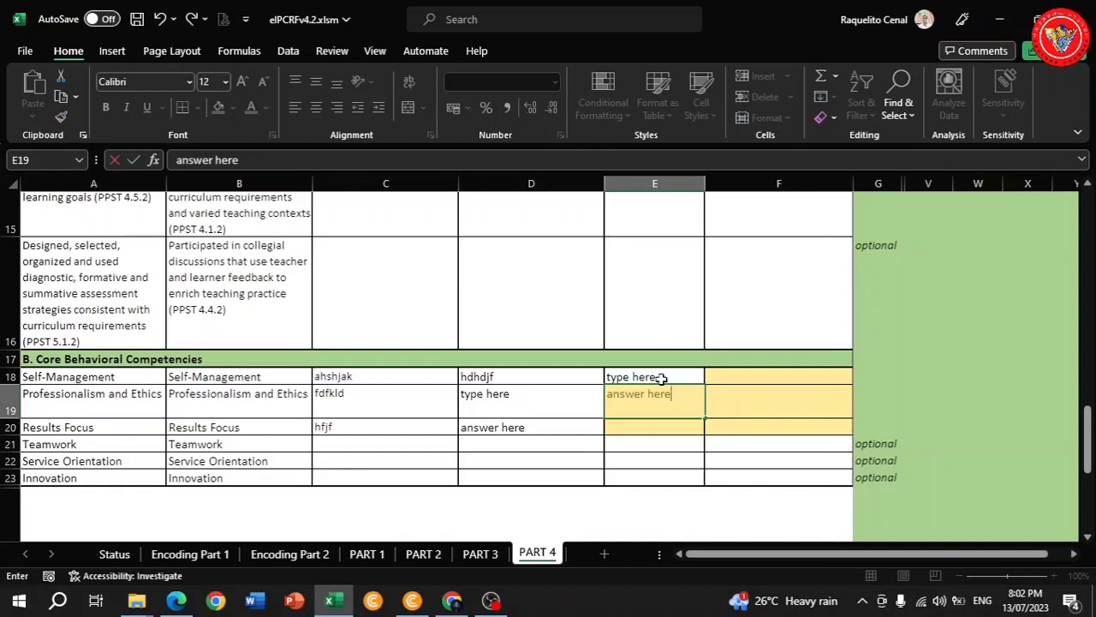
key("Return")
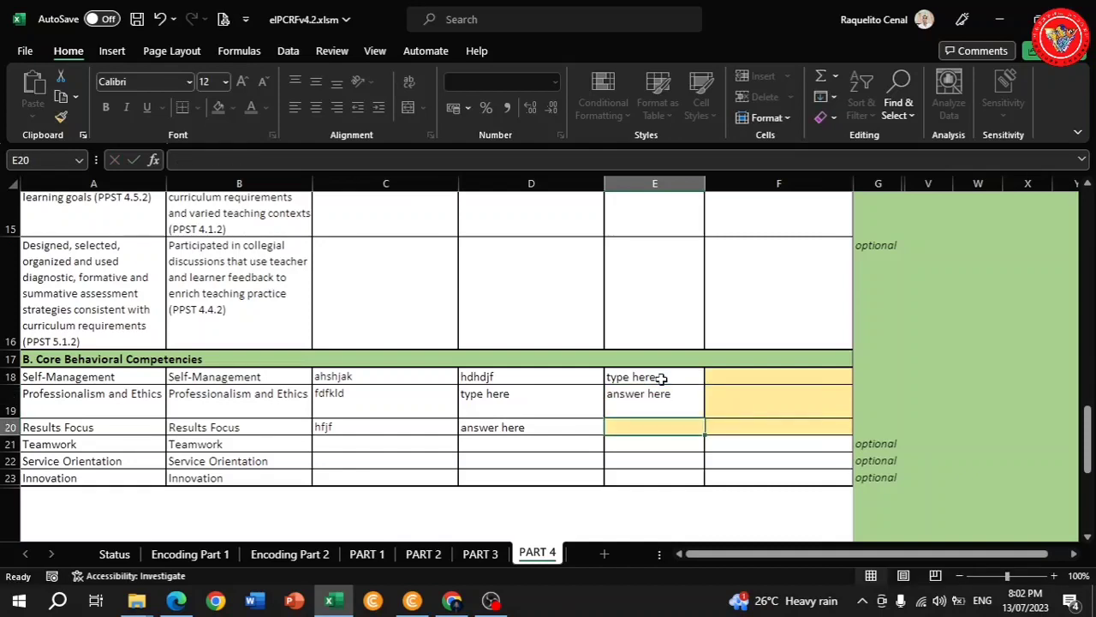
type("don't")
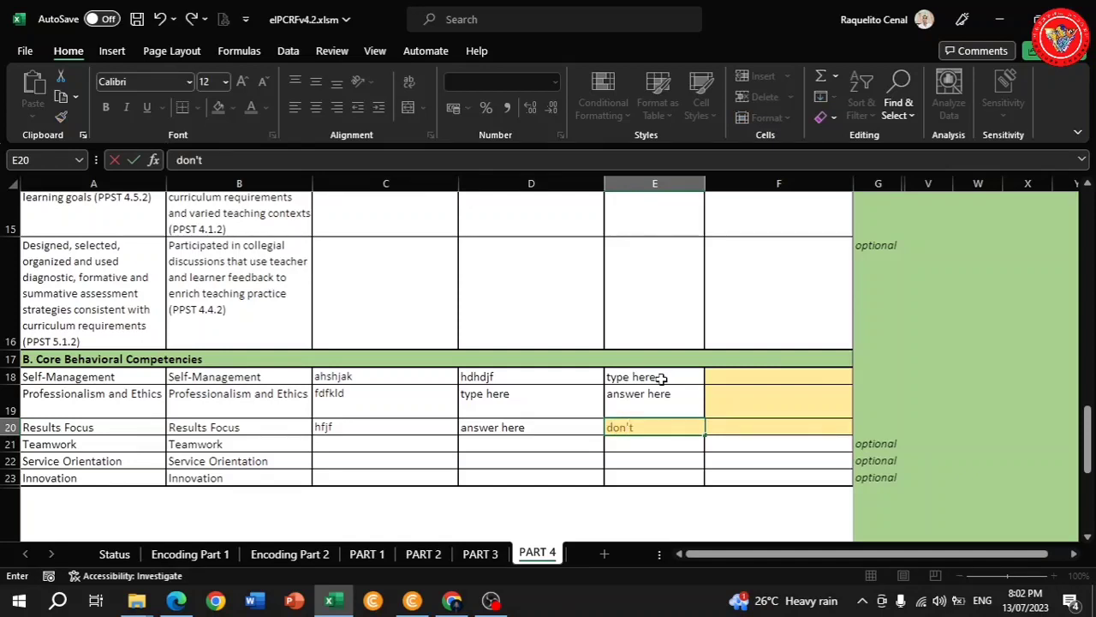
type(" leave blank")
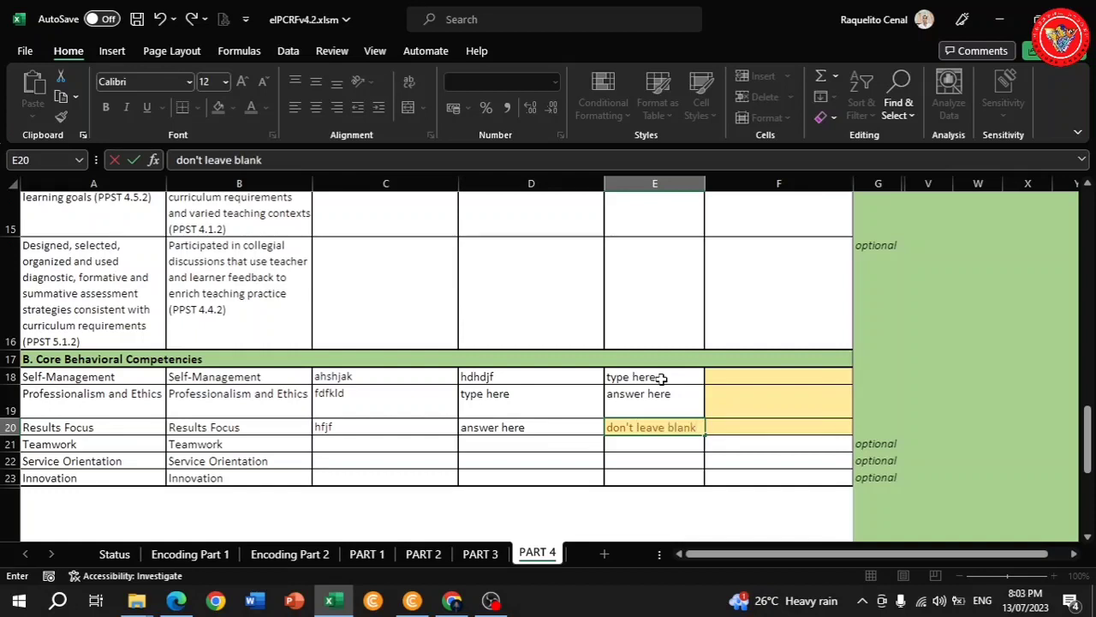
key("Return")
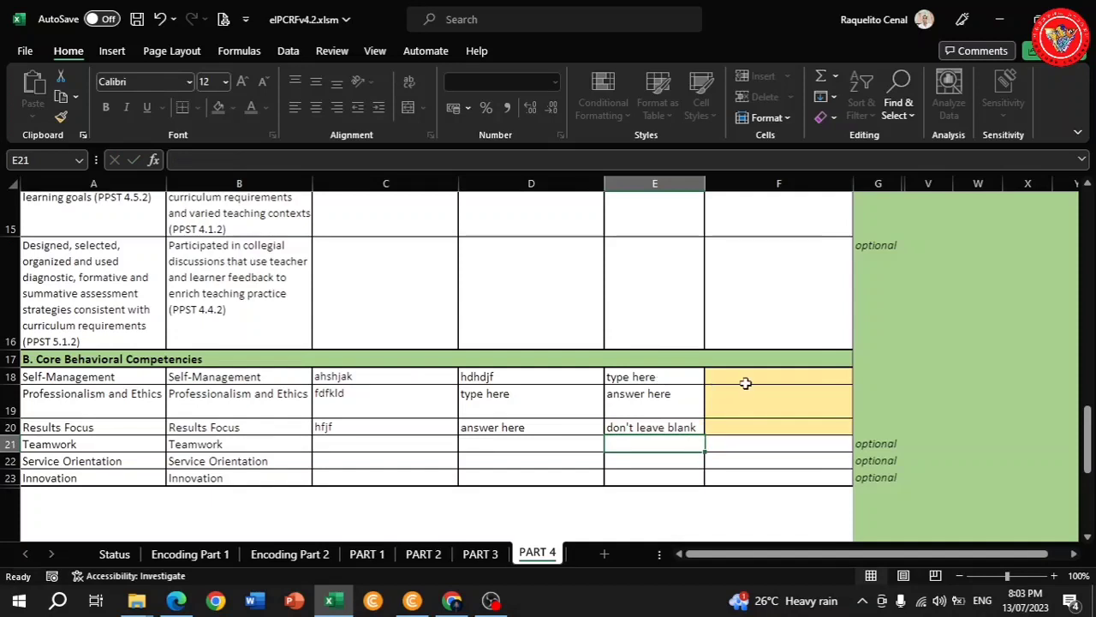
Enter 'answer here', 'type here' and 'encode here' in F18 through F20.
left_click(750, 377)
type("a")
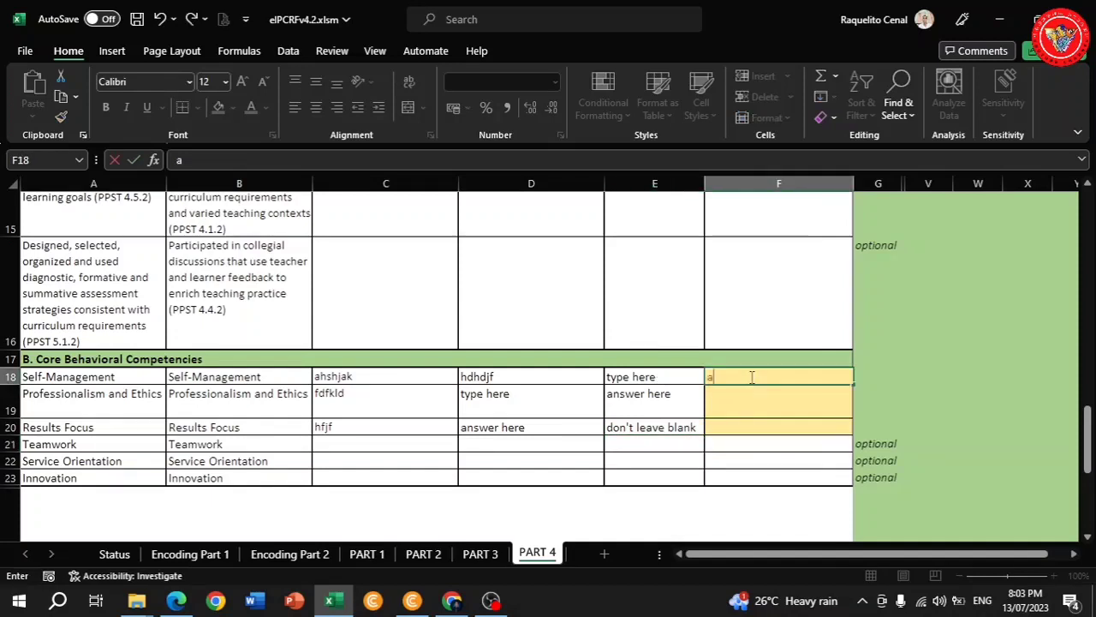
type("nswer here")
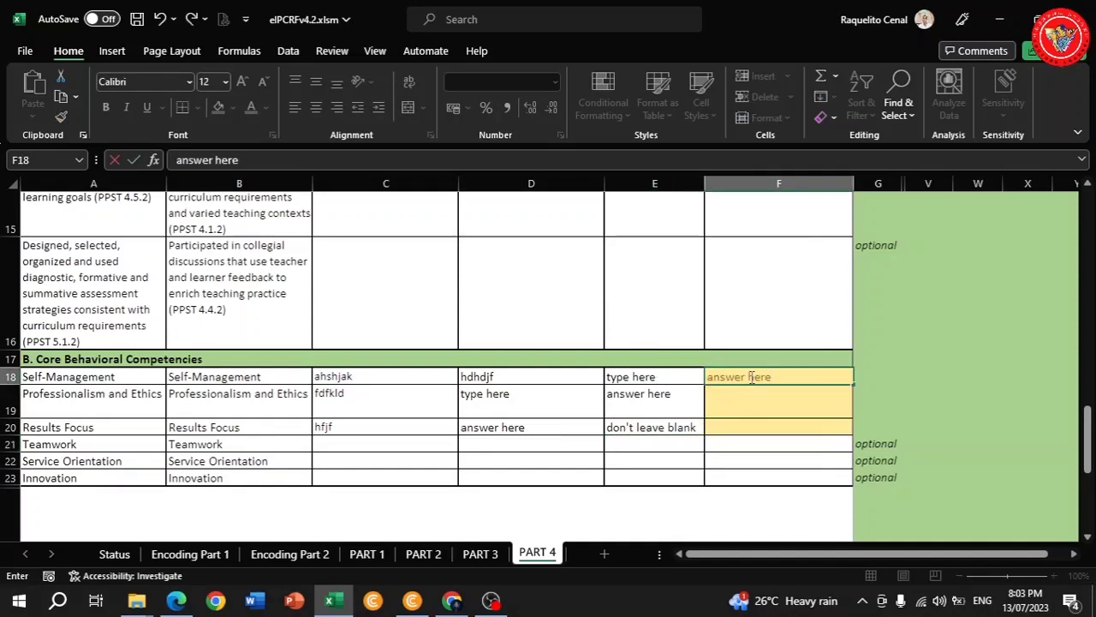
key("Return")
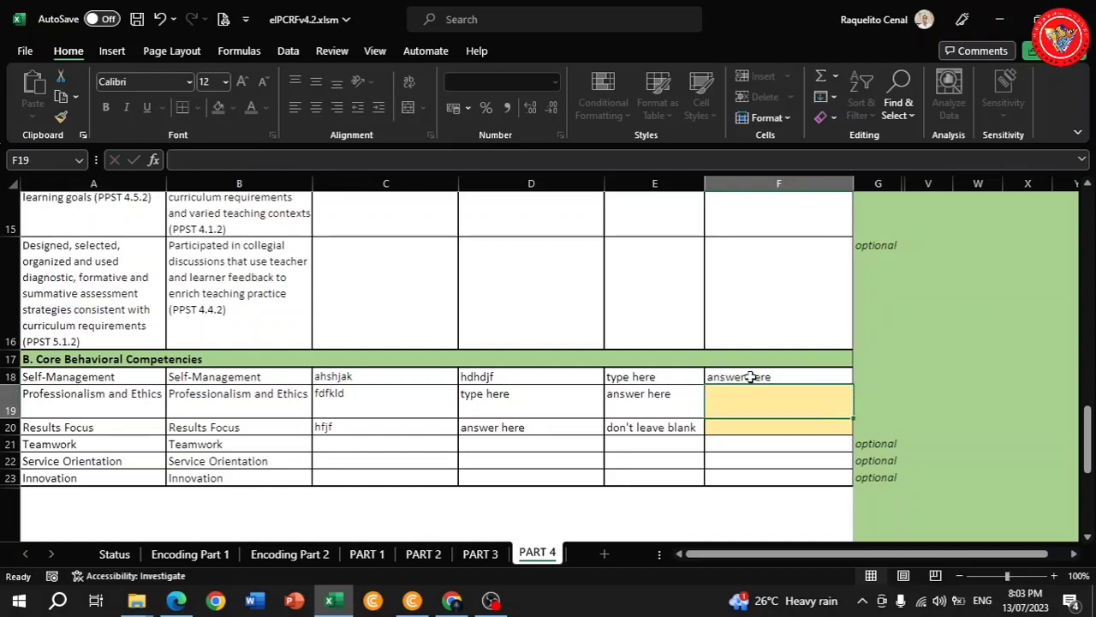
type("type")
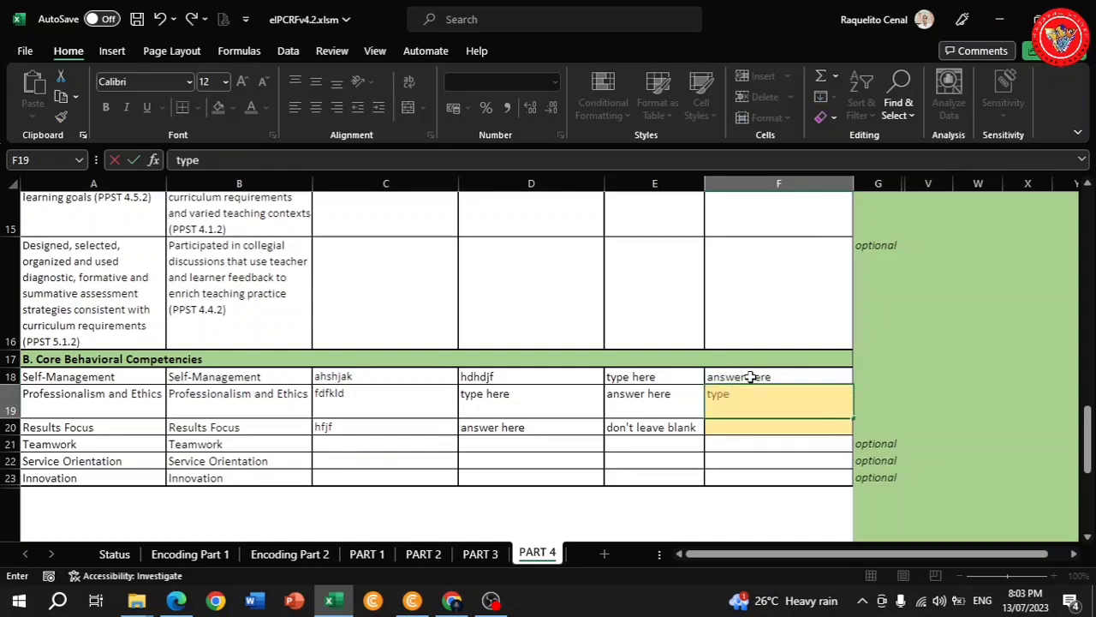
type(" here")
key("Return")
type("enco")
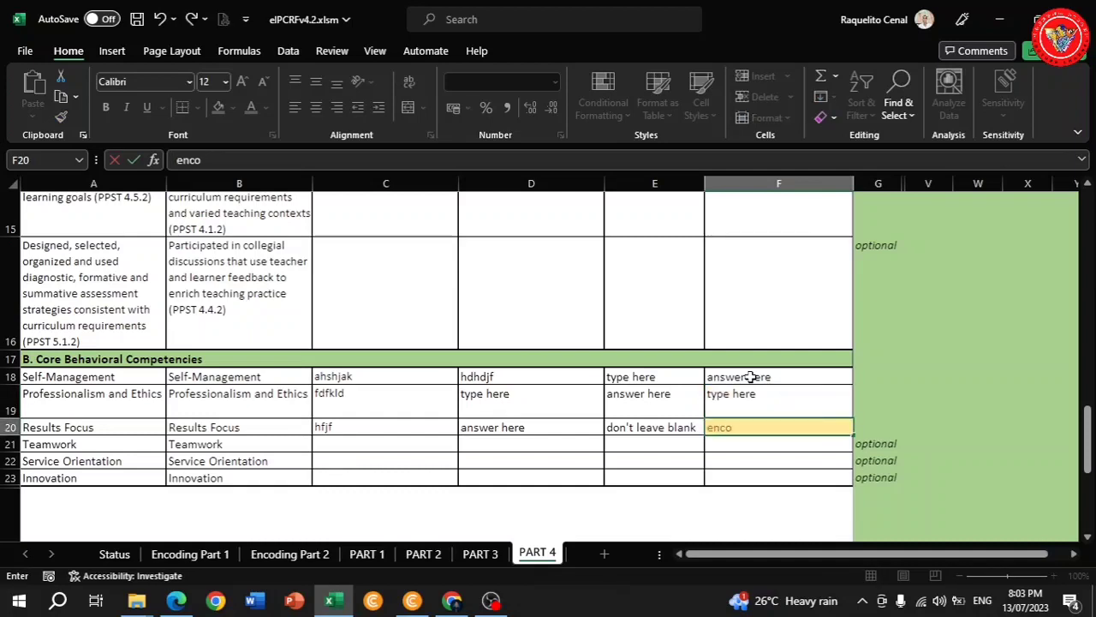
type("de here")
key("Return")
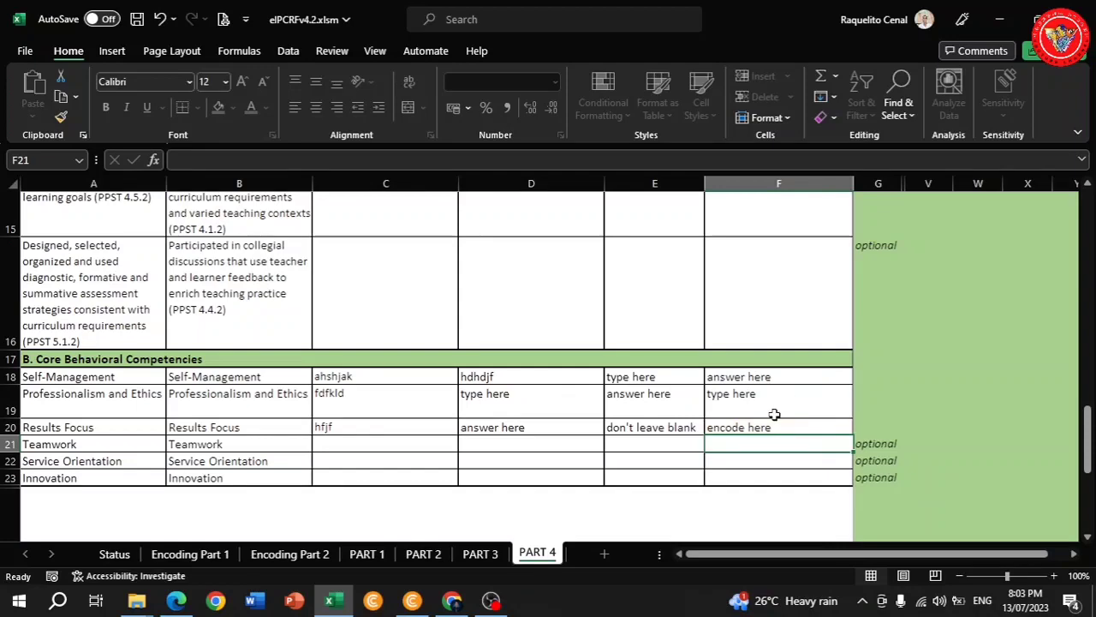
scroll(578, 376, "up", 5)
Type 'encode here' in C7 and copy it into C8 and C9.
scroll(577, 379, "down", 1)
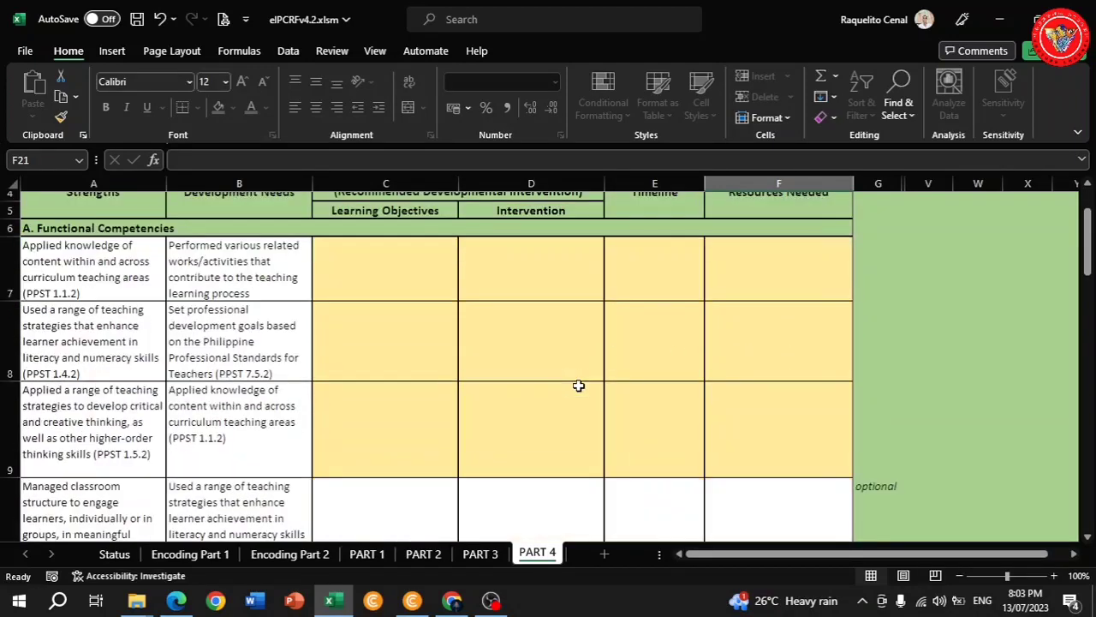
left_click(415, 282)
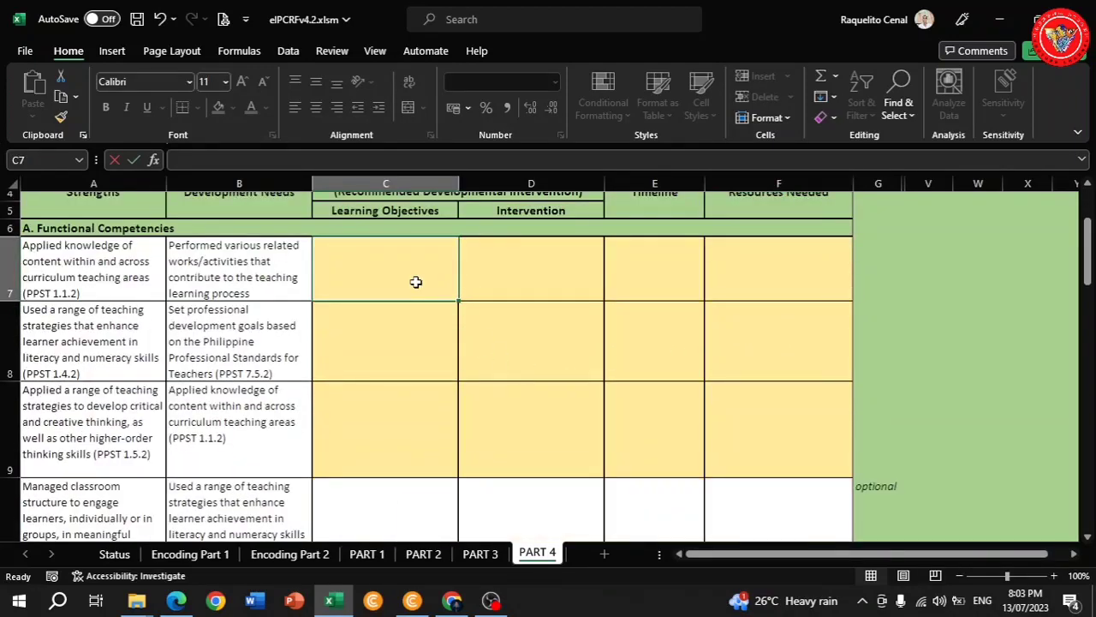
type("encode")
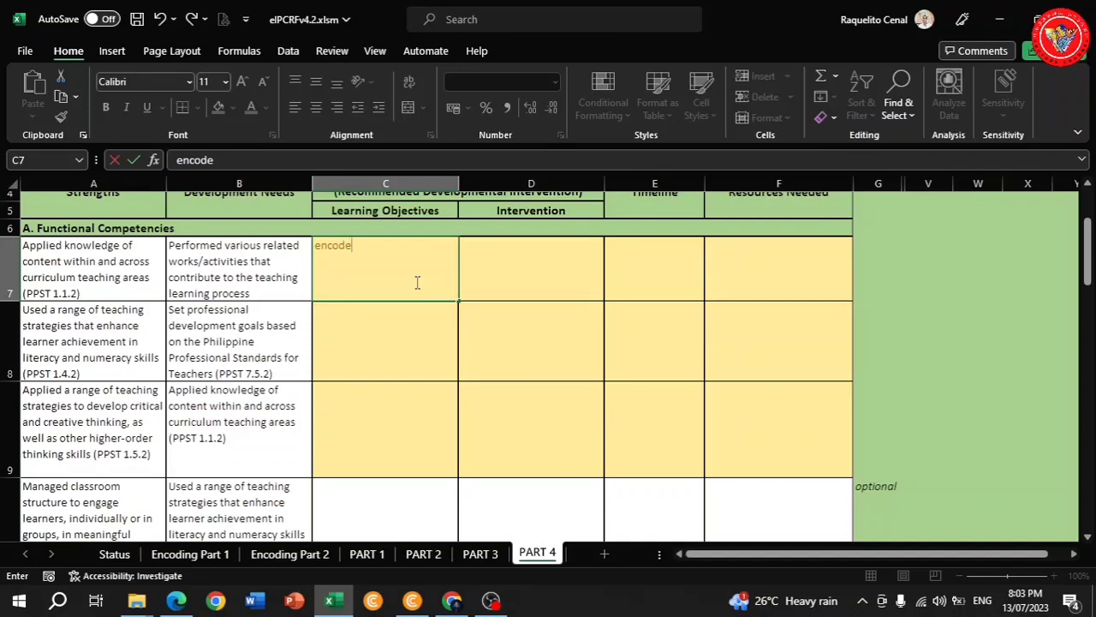
type(" here")
key("Return")
left_click(411, 280)
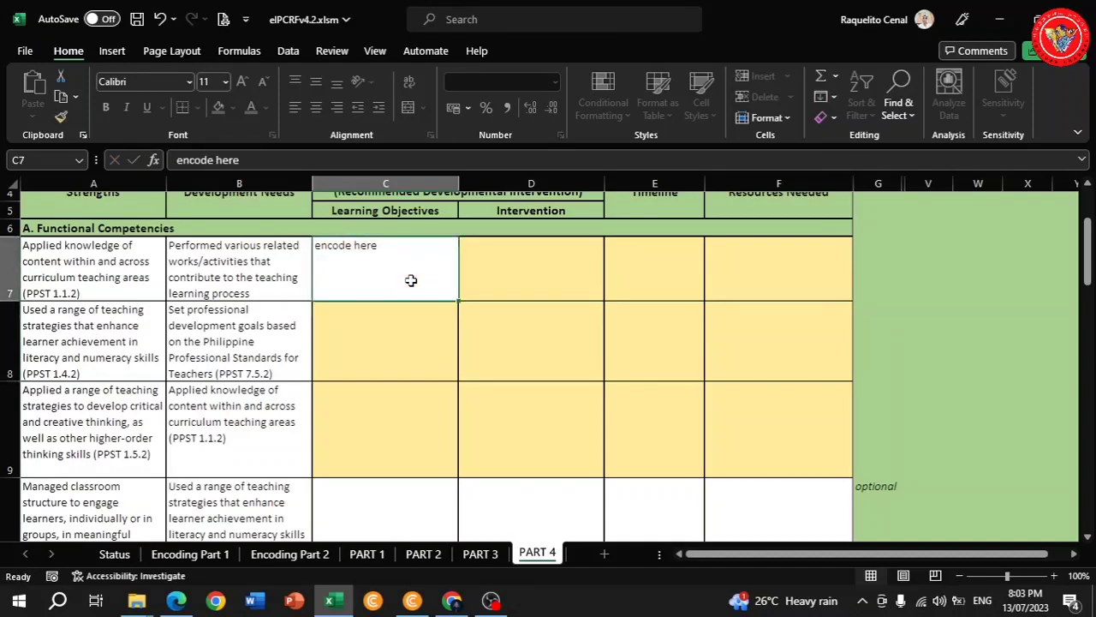
key("ctrl+c")
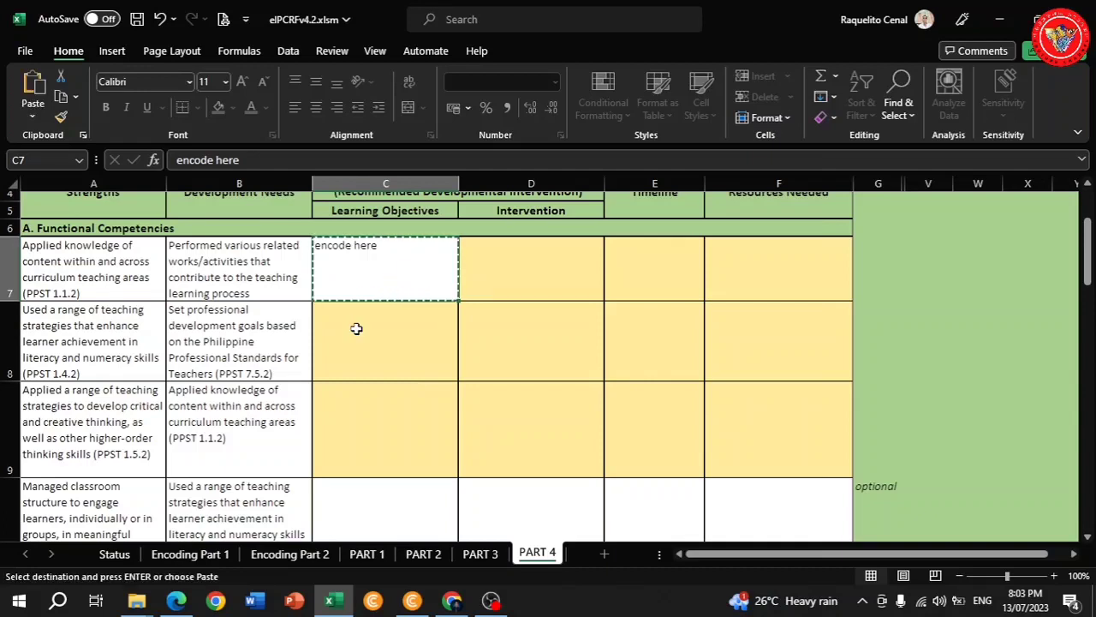
left_click(356, 328)
key("ctrl+v")
left_click(379, 425)
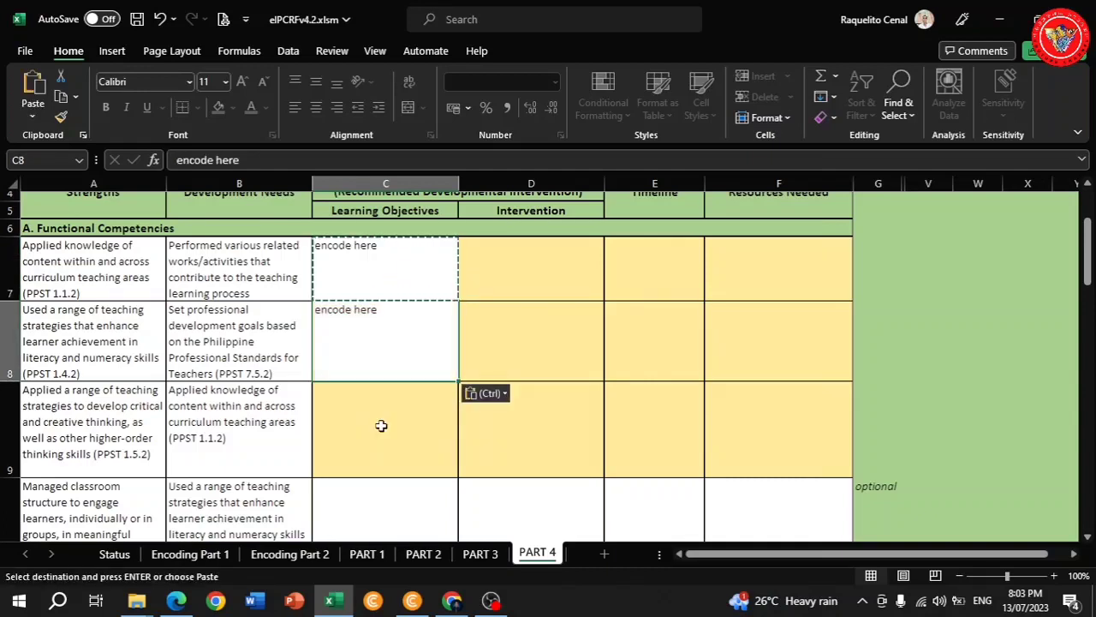
key("ctrl+v")
Paste 'encode here' into D7, D8 and D9.
left_click(539, 282)
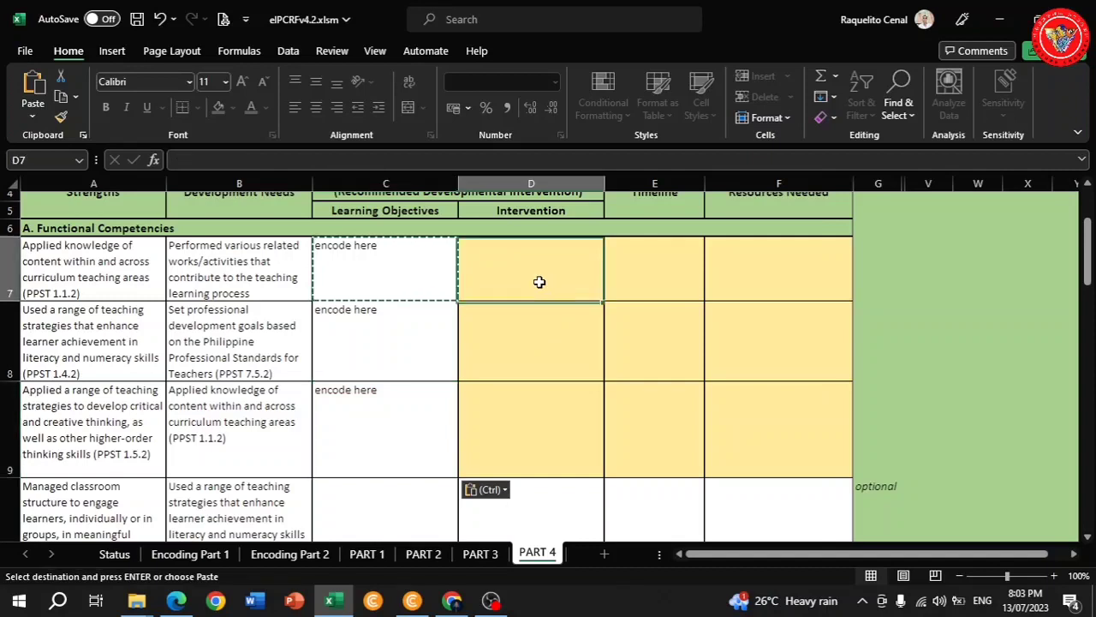
key("ctrl+v")
left_click(509, 321)
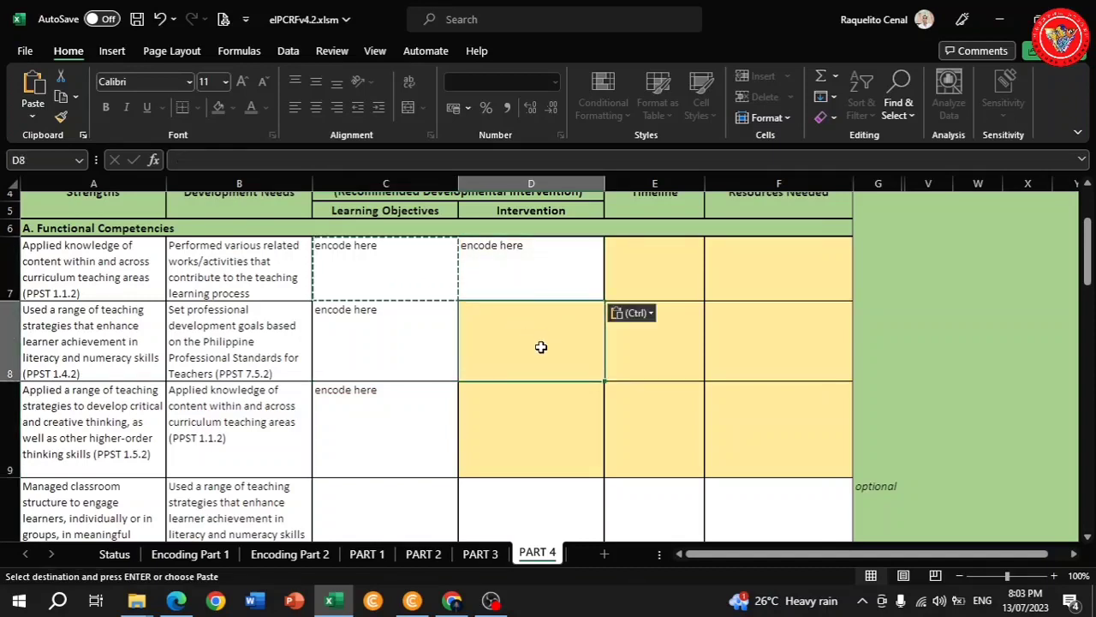
key("ctrl+v")
left_click(513, 415)
key("ctrl+v")
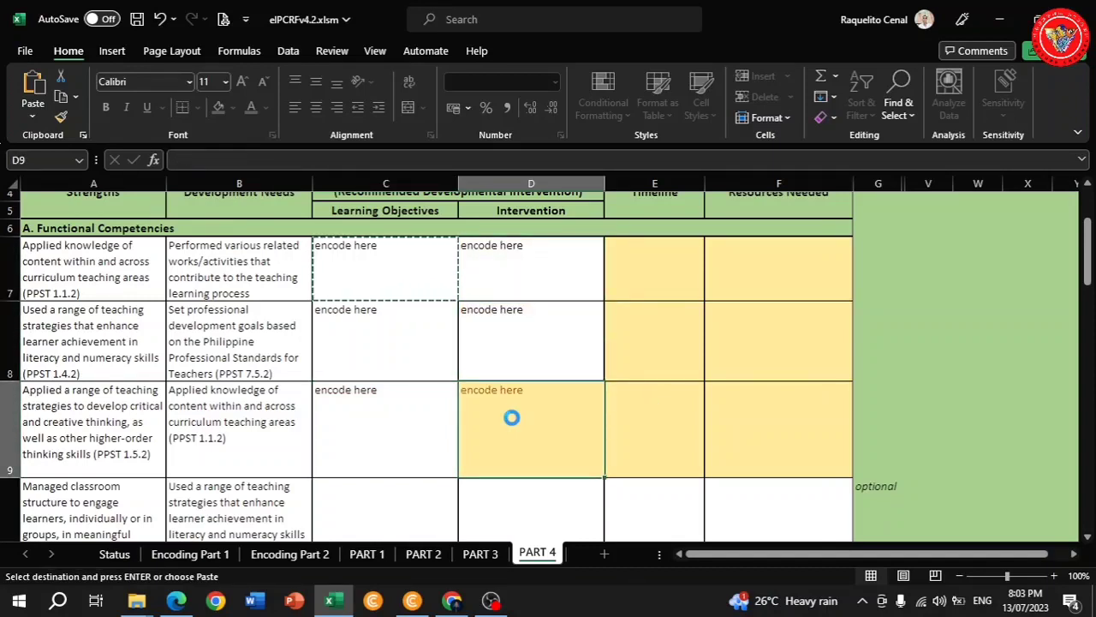
Paste 'encode here' into E7, E8 and E9.
left_click(660, 284)
key("ctrl+v")
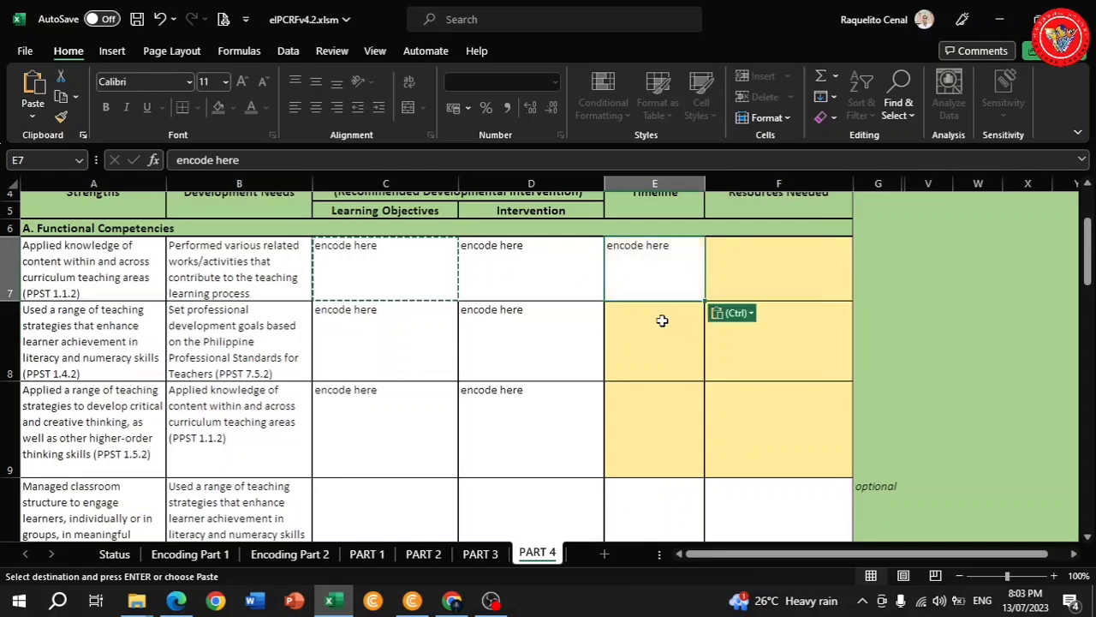
key("ctrl")
key("ctrl")
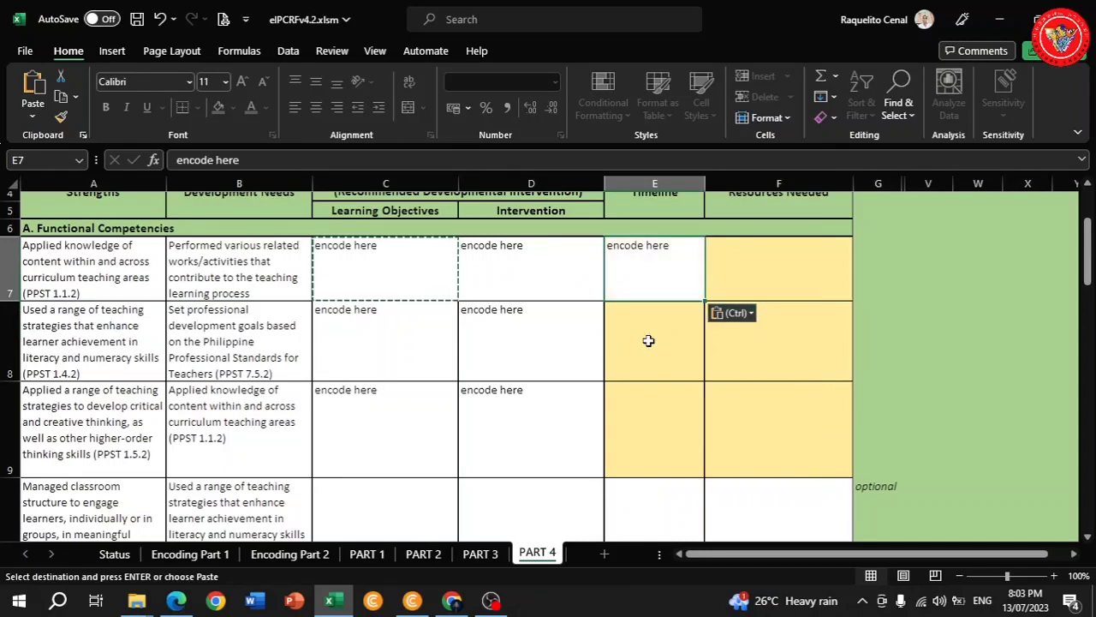
left_click(640, 344)
key("ctrl+v")
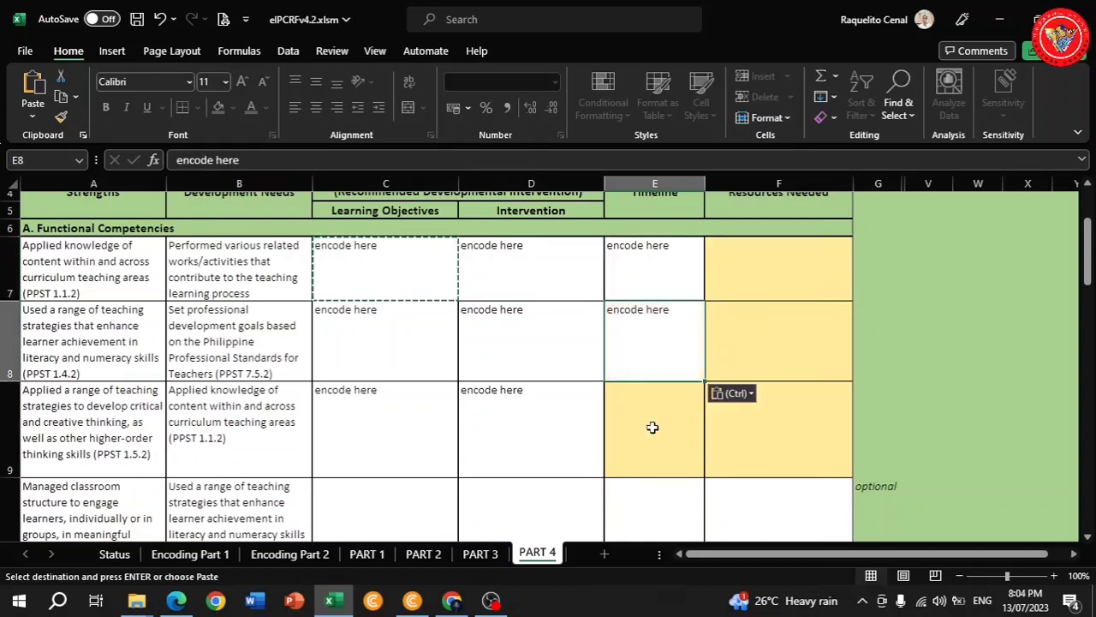
left_click(653, 427)
key("ctrl+v")
Paste 'encode here' into F7, F8 and F9.
left_click(742, 274)
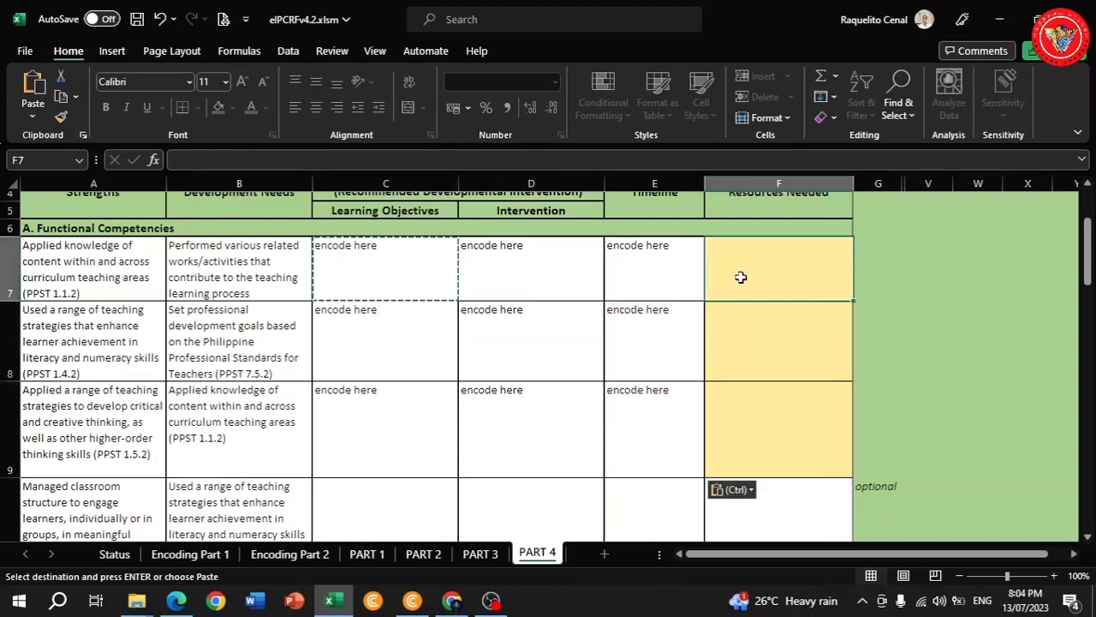
key("ctrl+v")
left_click(749, 339)
key("ctrl+v")
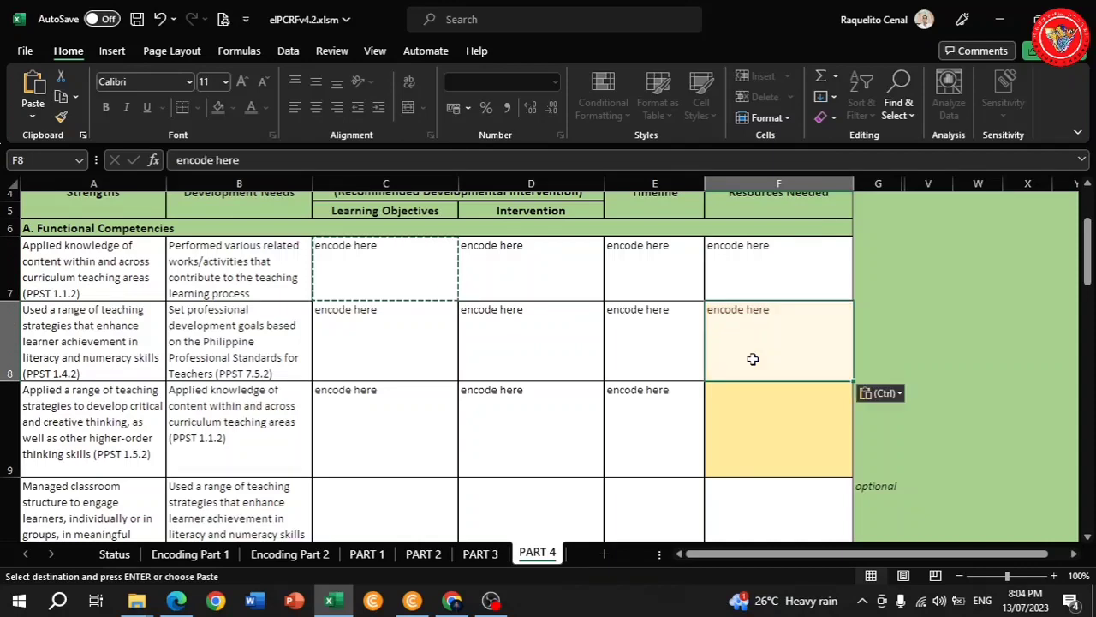
left_click(758, 416)
key("ctrl+v")
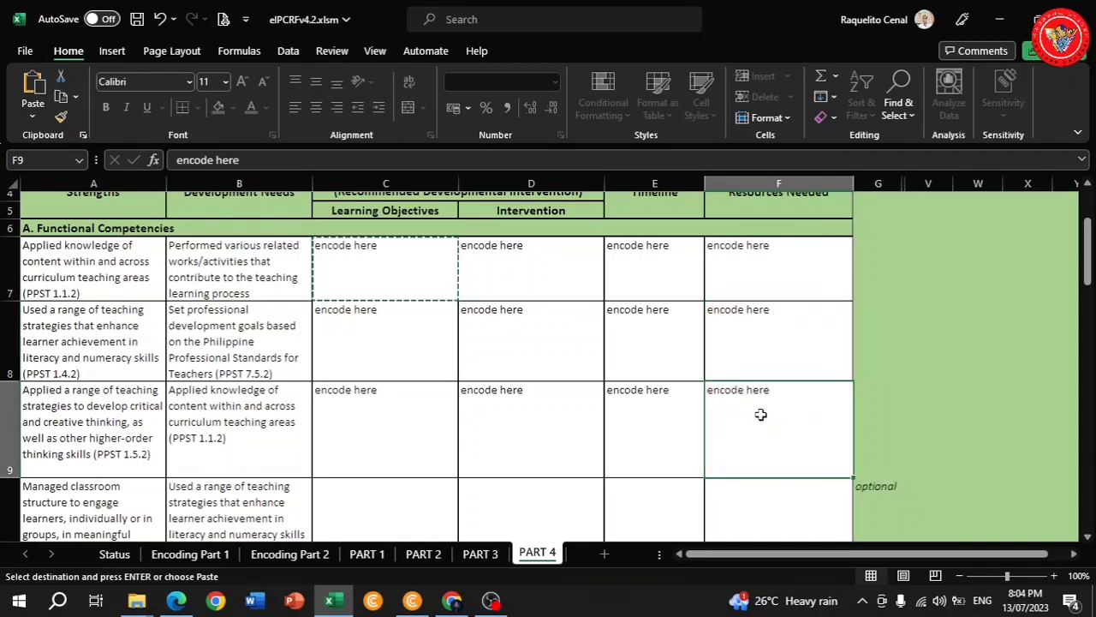
scroll(762, 417, "down", 2)
scroll(768, 409, "down", 3)
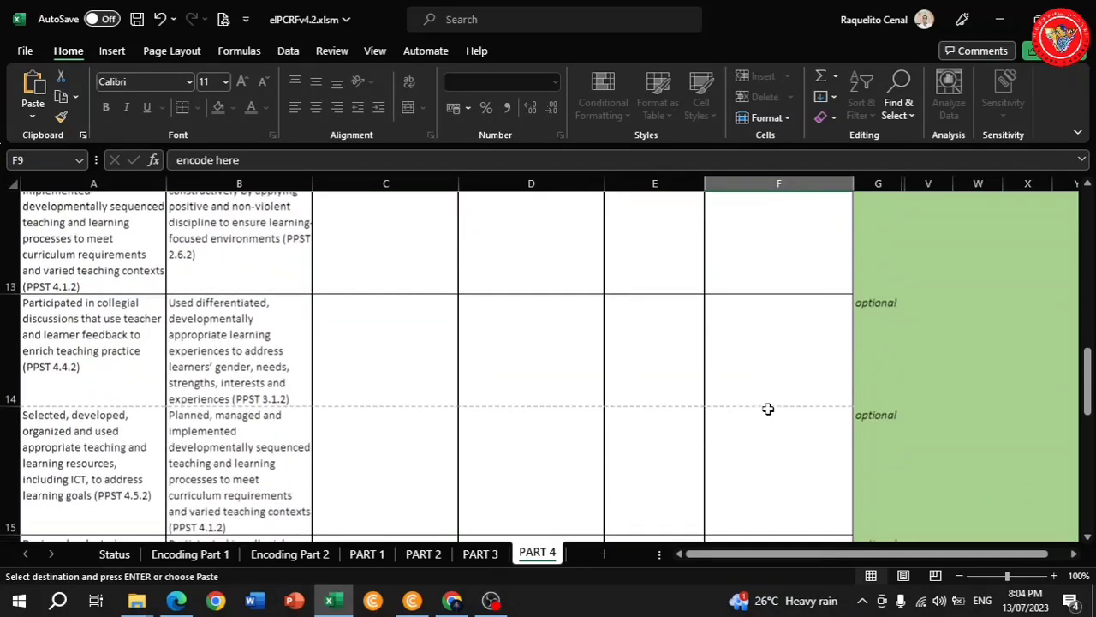
scroll(767, 409, "down", 2)
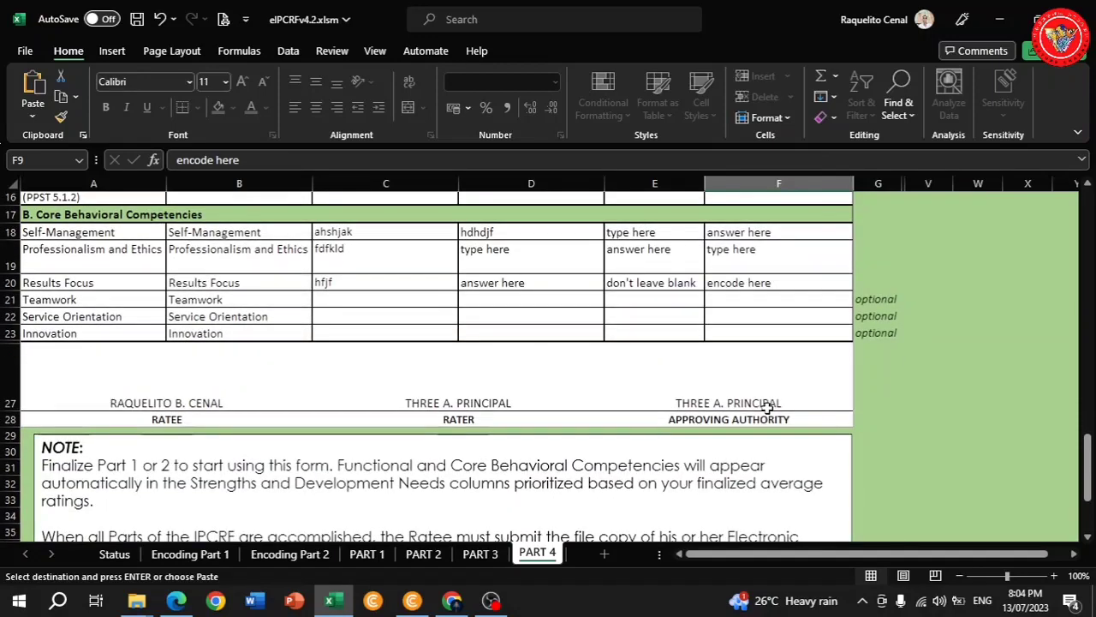
scroll(610, 464, "down", 2)
scroll(610, 464, "down", 1)
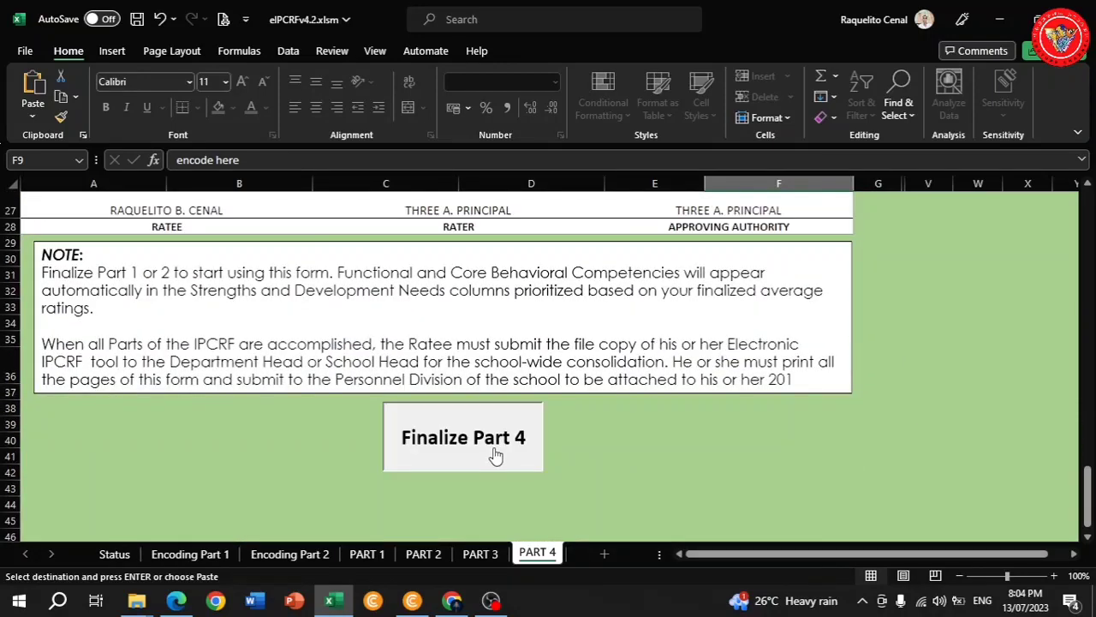
Finalize Part 4 using the ratee's six-character password to lock the sheet.
left_click(496, 454)
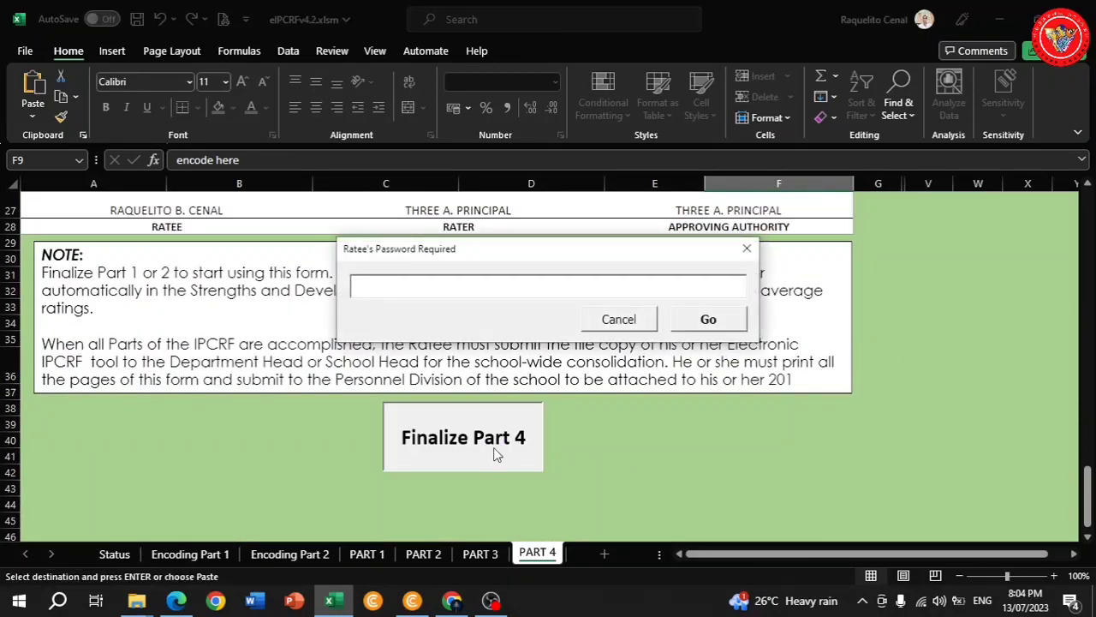
type("******")
left_click(713, 322)
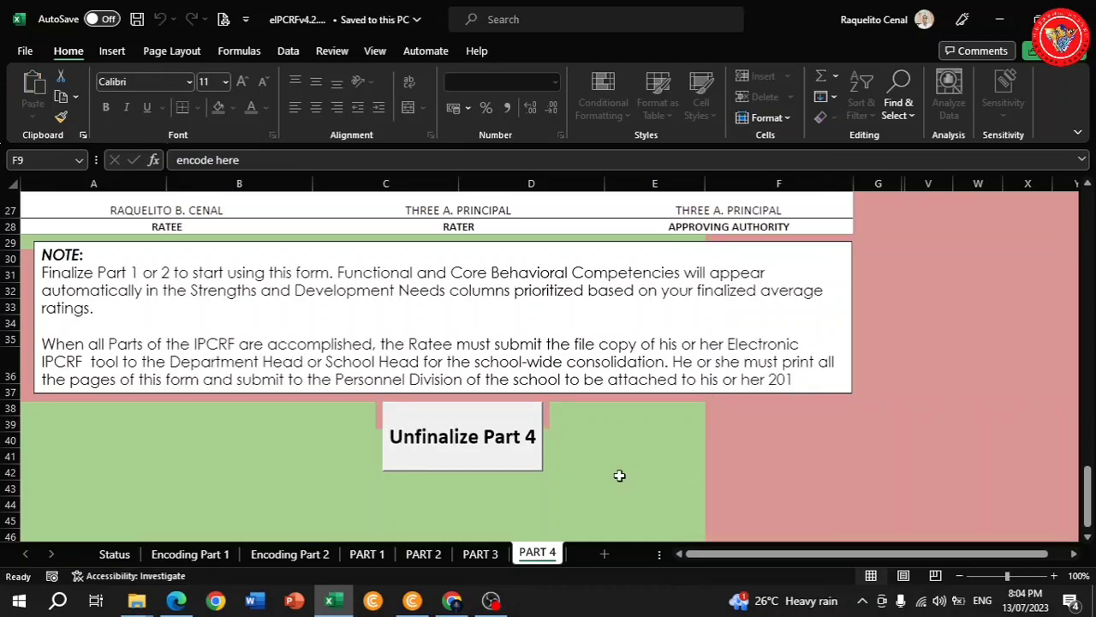
scroll(619, 474, "down", 1)
scroll(619, 475, "up", 7)
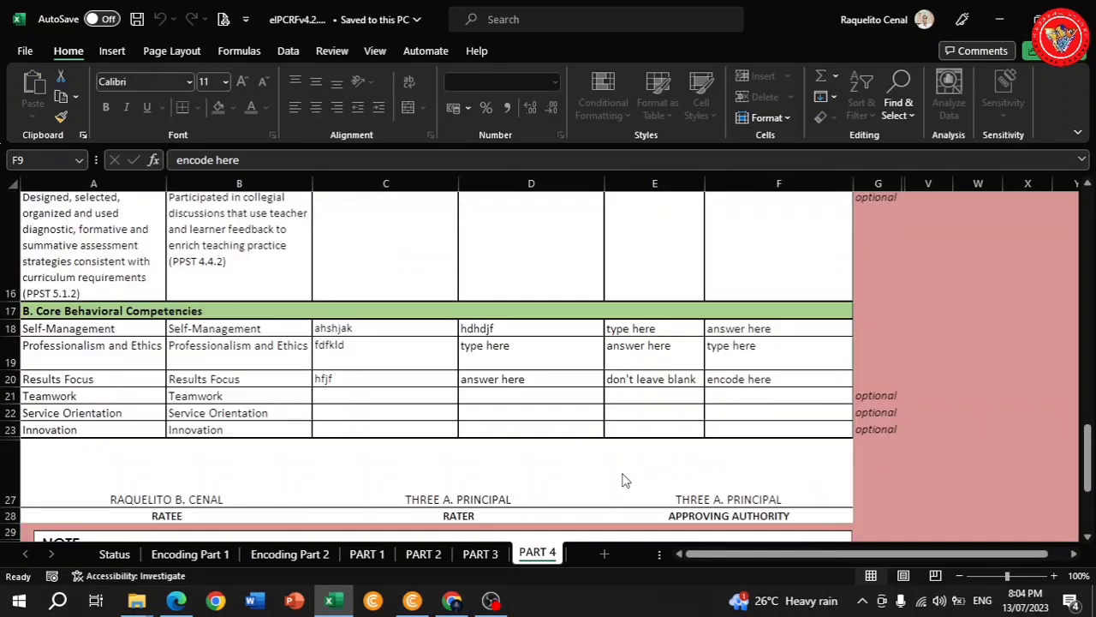
scroll(622, 481, "up", 3)
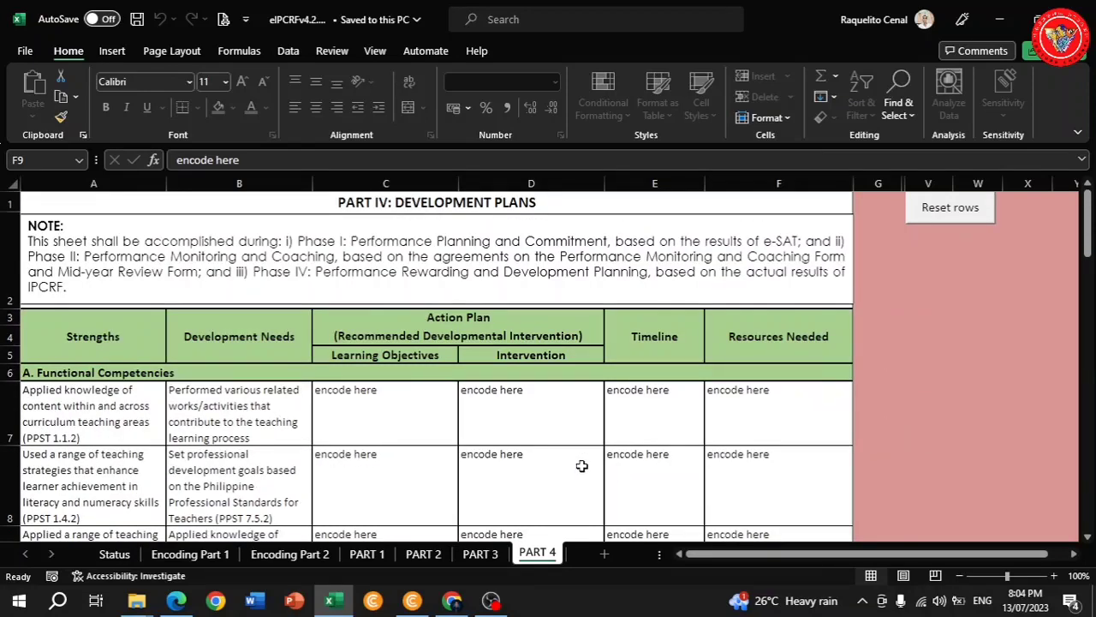
Save a macro-enabled copy as 'eIPCRFv4.2 - PROFICIENT.xlsm' in Downloads.
left_click(24, 51)
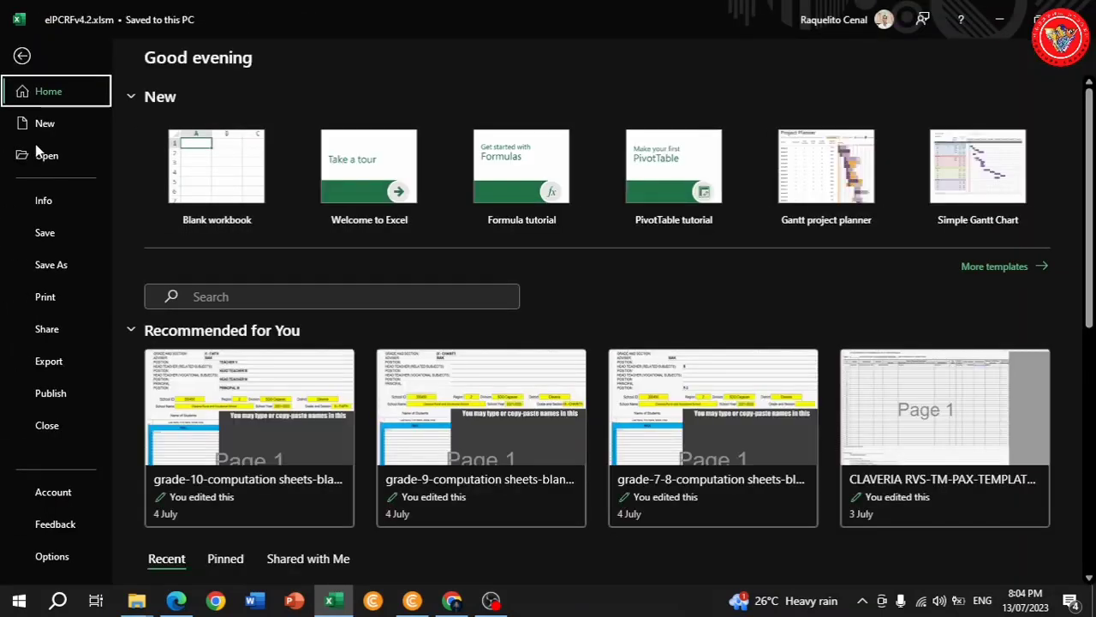
left_click(50, 266)
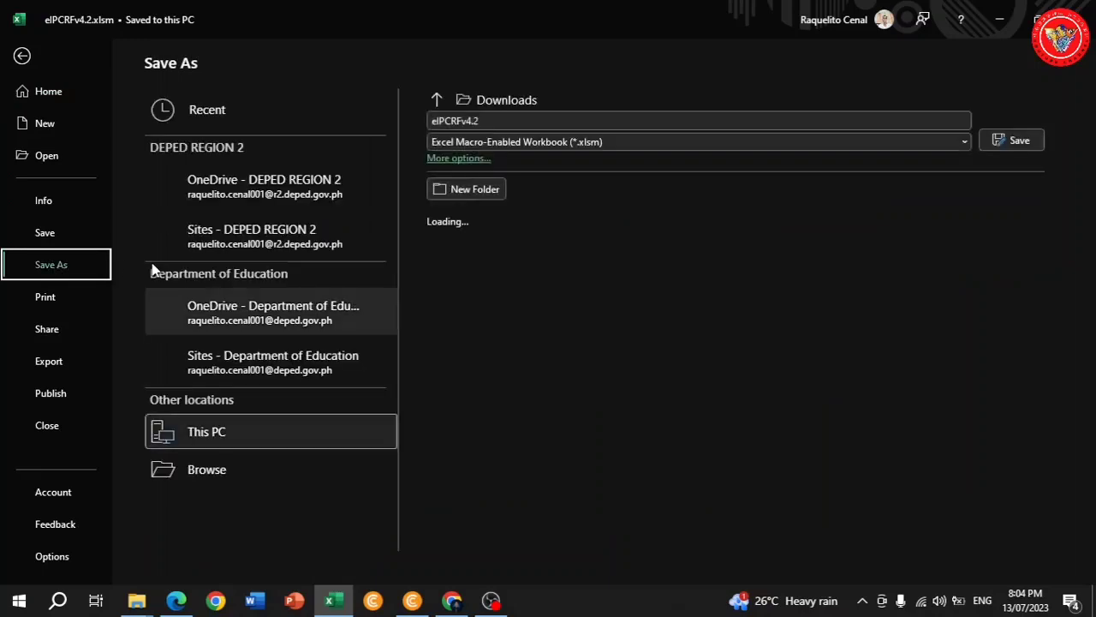
left_click(529, 121)
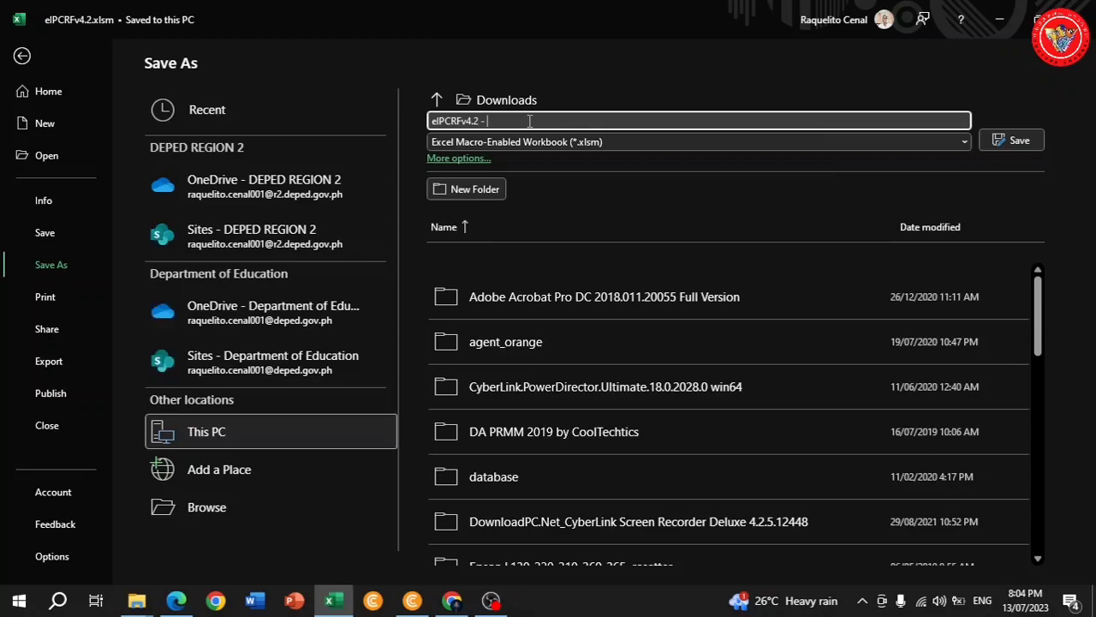
type("PRO")
key("Caps_Lock")
type("FI")
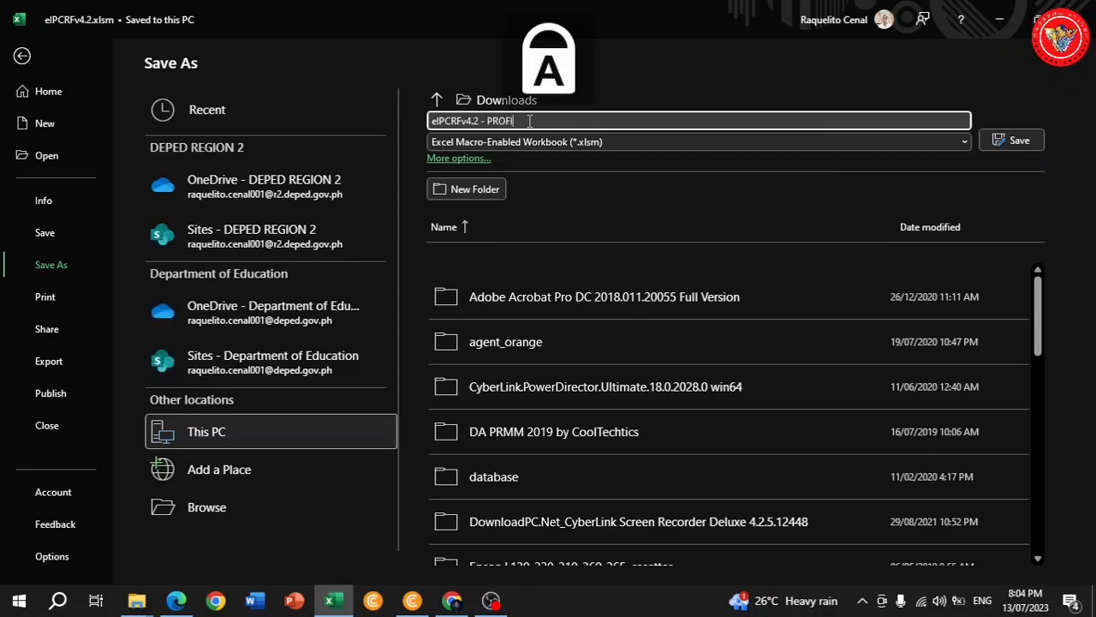
type("CIENT")
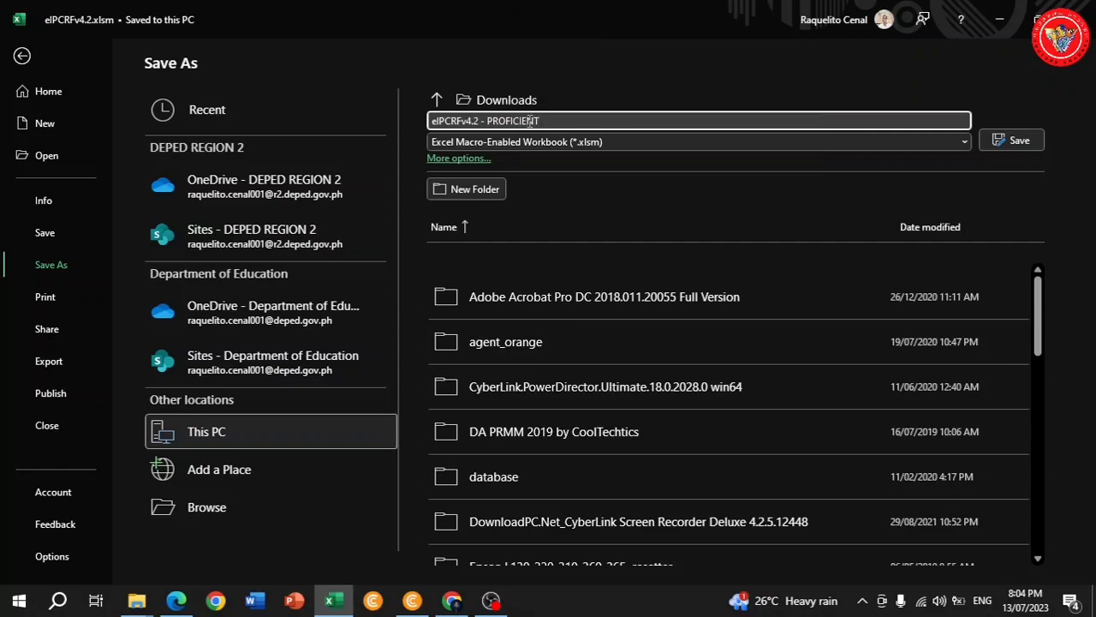
left_click(1008, 138)
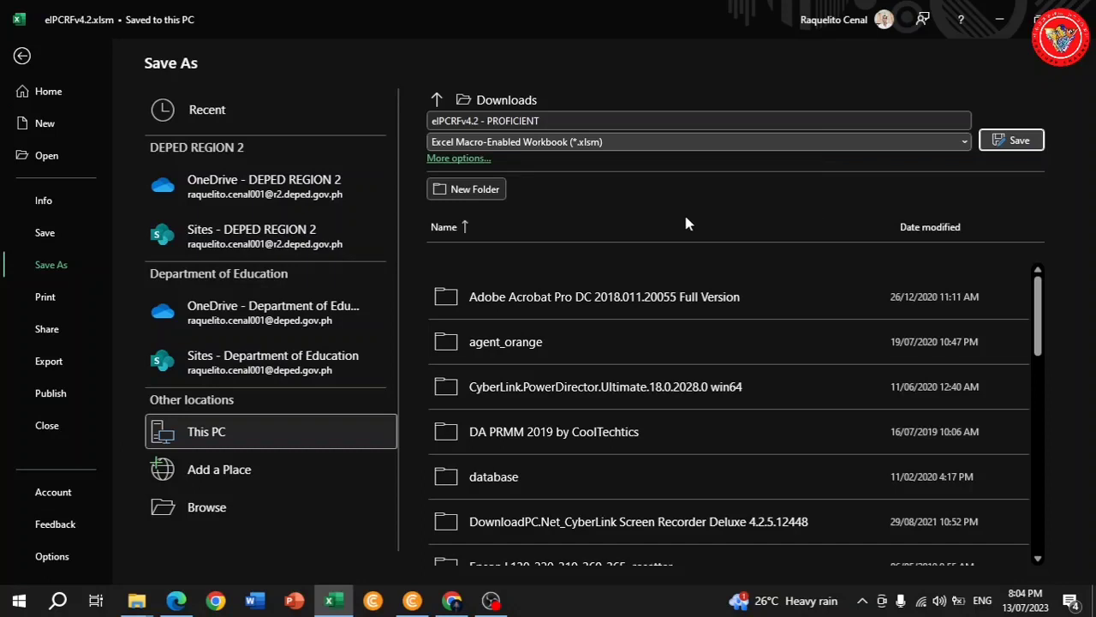
left_click(1006, 140)
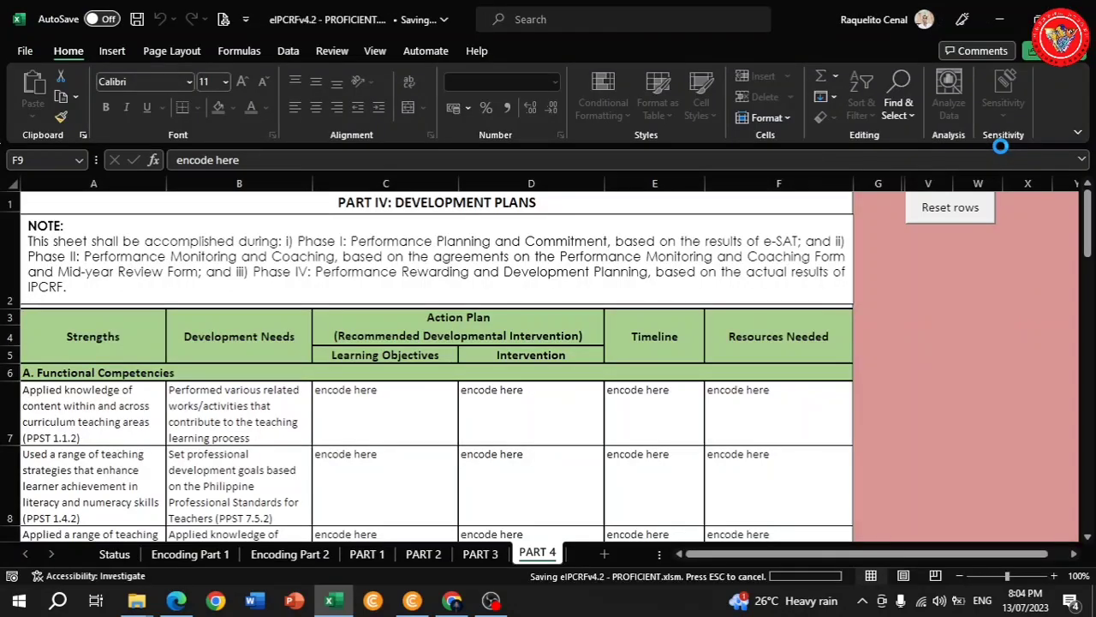